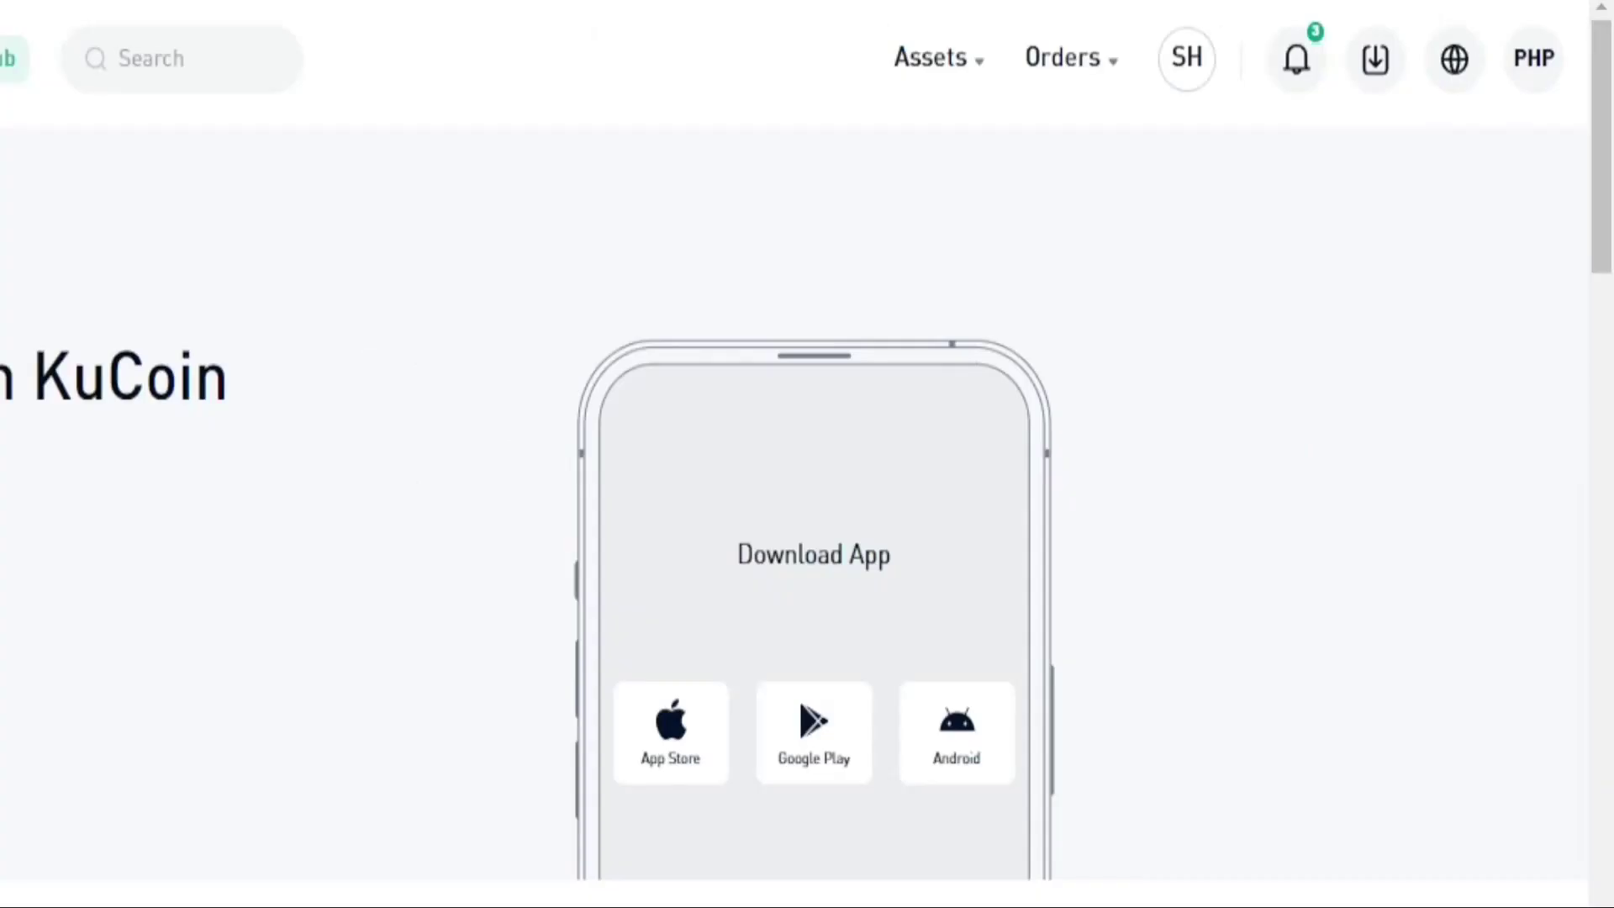
- Go to KuCoin's API Management page from the account avatar menu
{"action": "mouse_move", "coordinate": [1377, 33]}
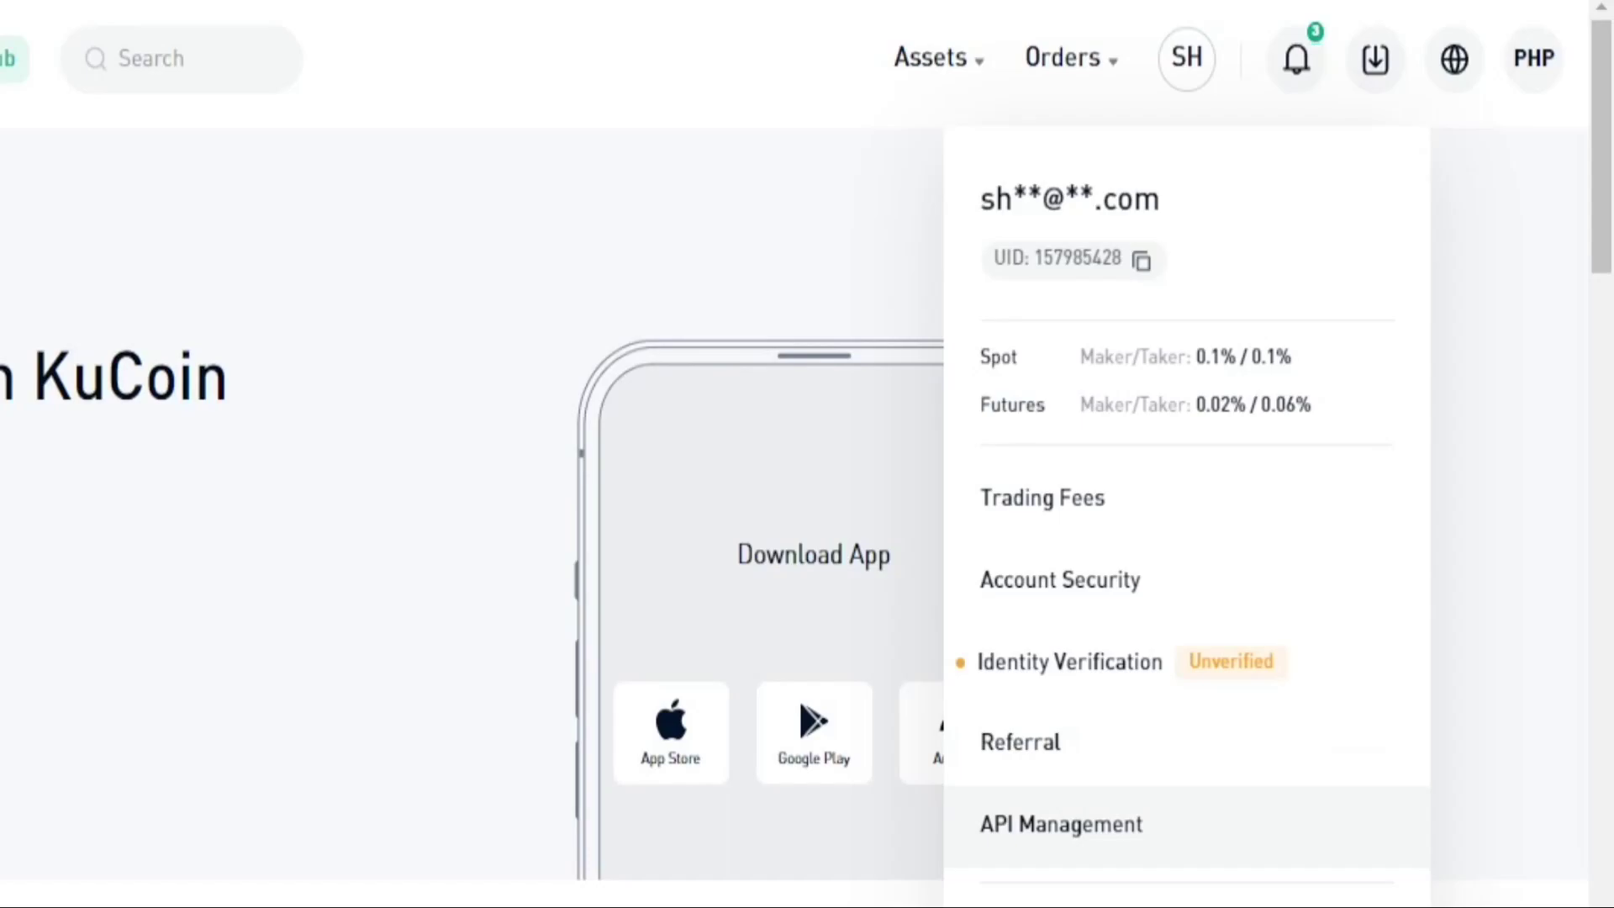
{"action": "left_click", "coordinate": [1061, 823]}
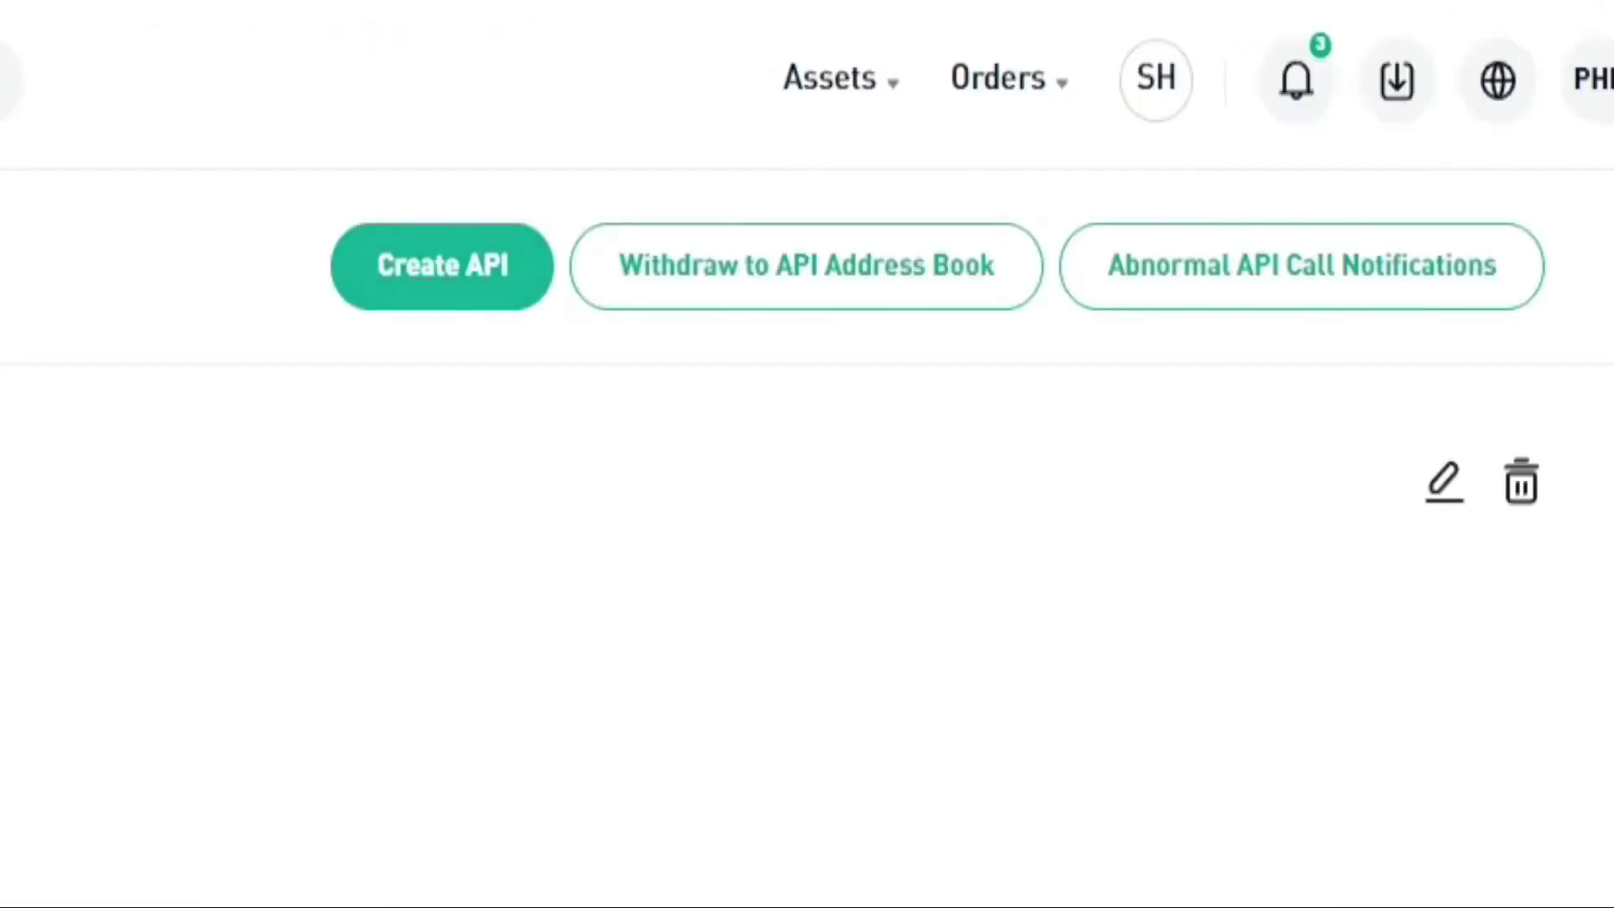
- Start a new API key that links the third-party application 3Commas
{"action": "left_click", "coordinate": [416, 287]}
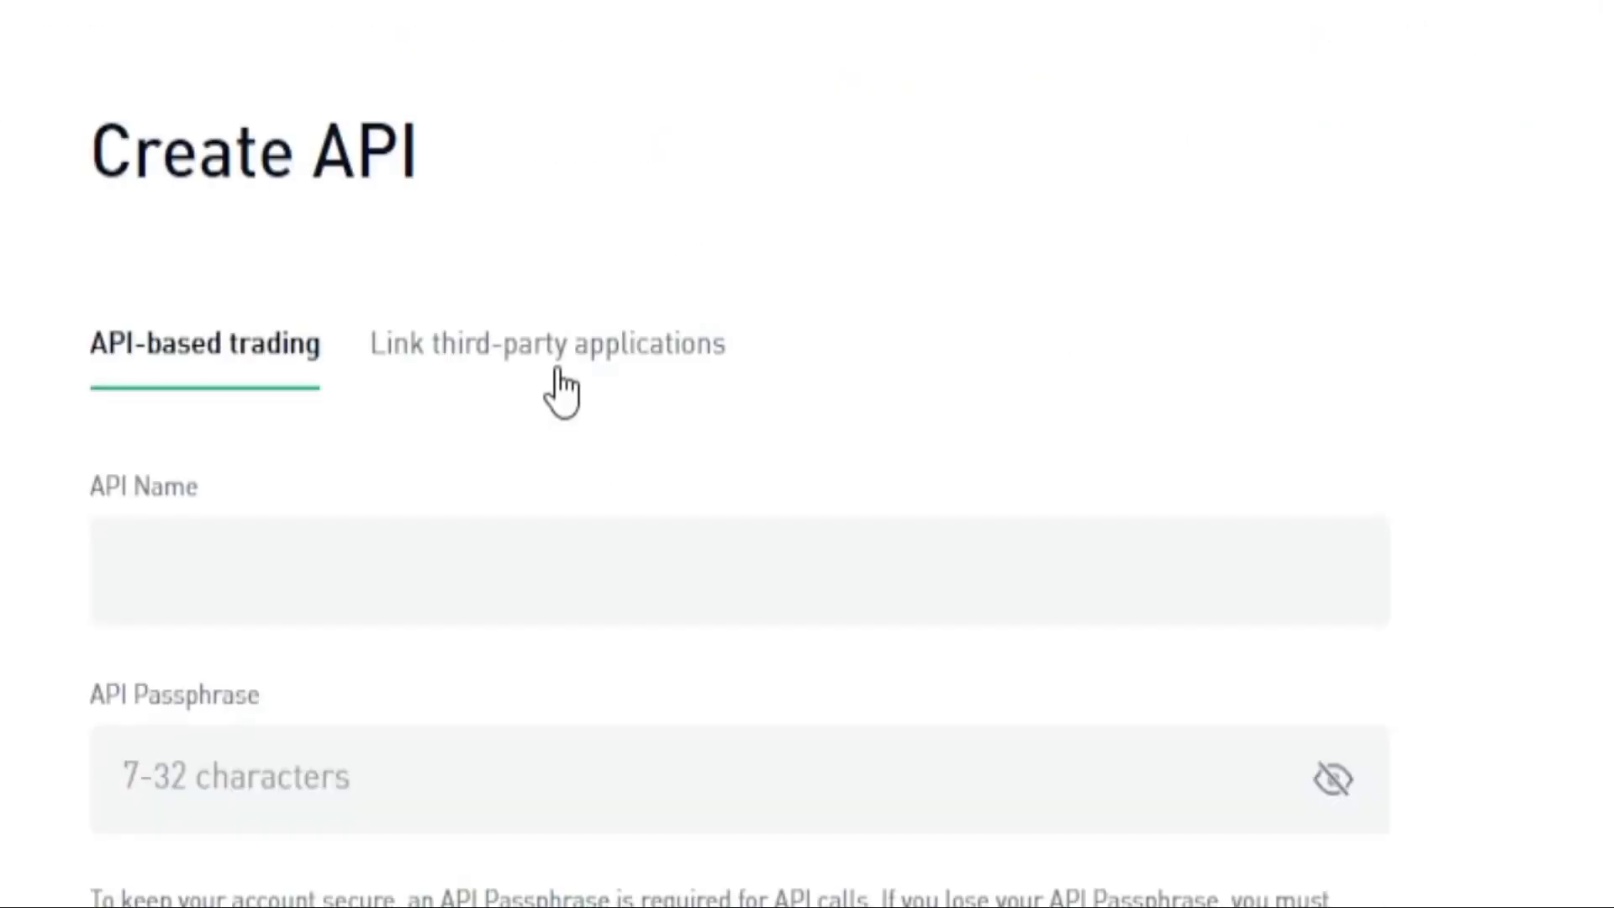
{"action": "left_click", "coordinate": [563, 370]}
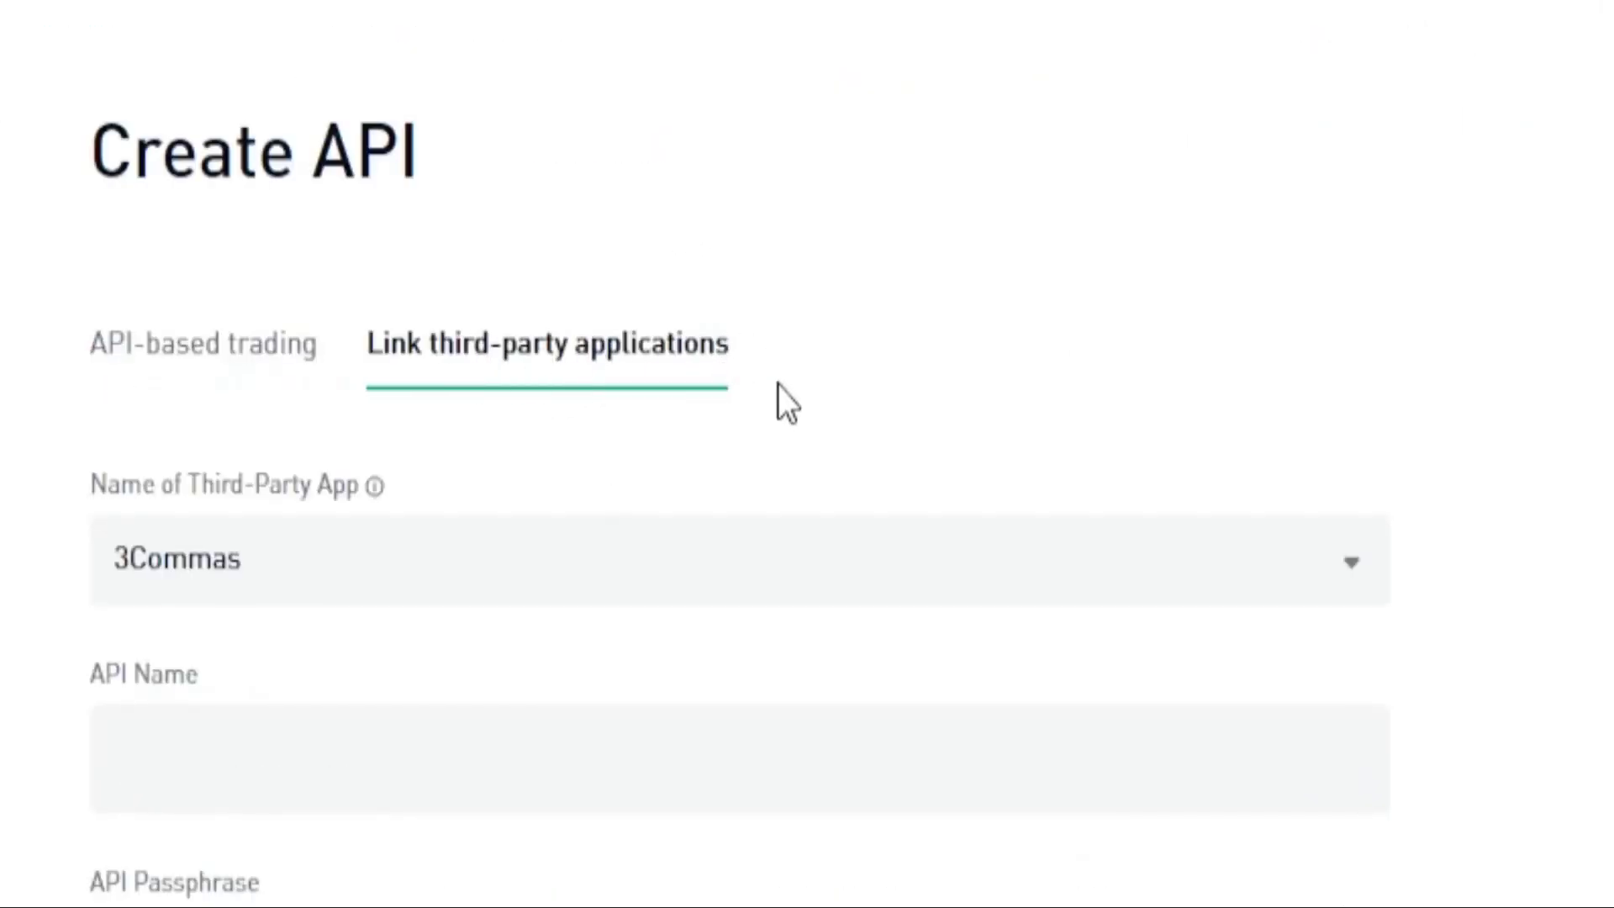
{"action": "left_click", "coordinate": [1093, 570]}
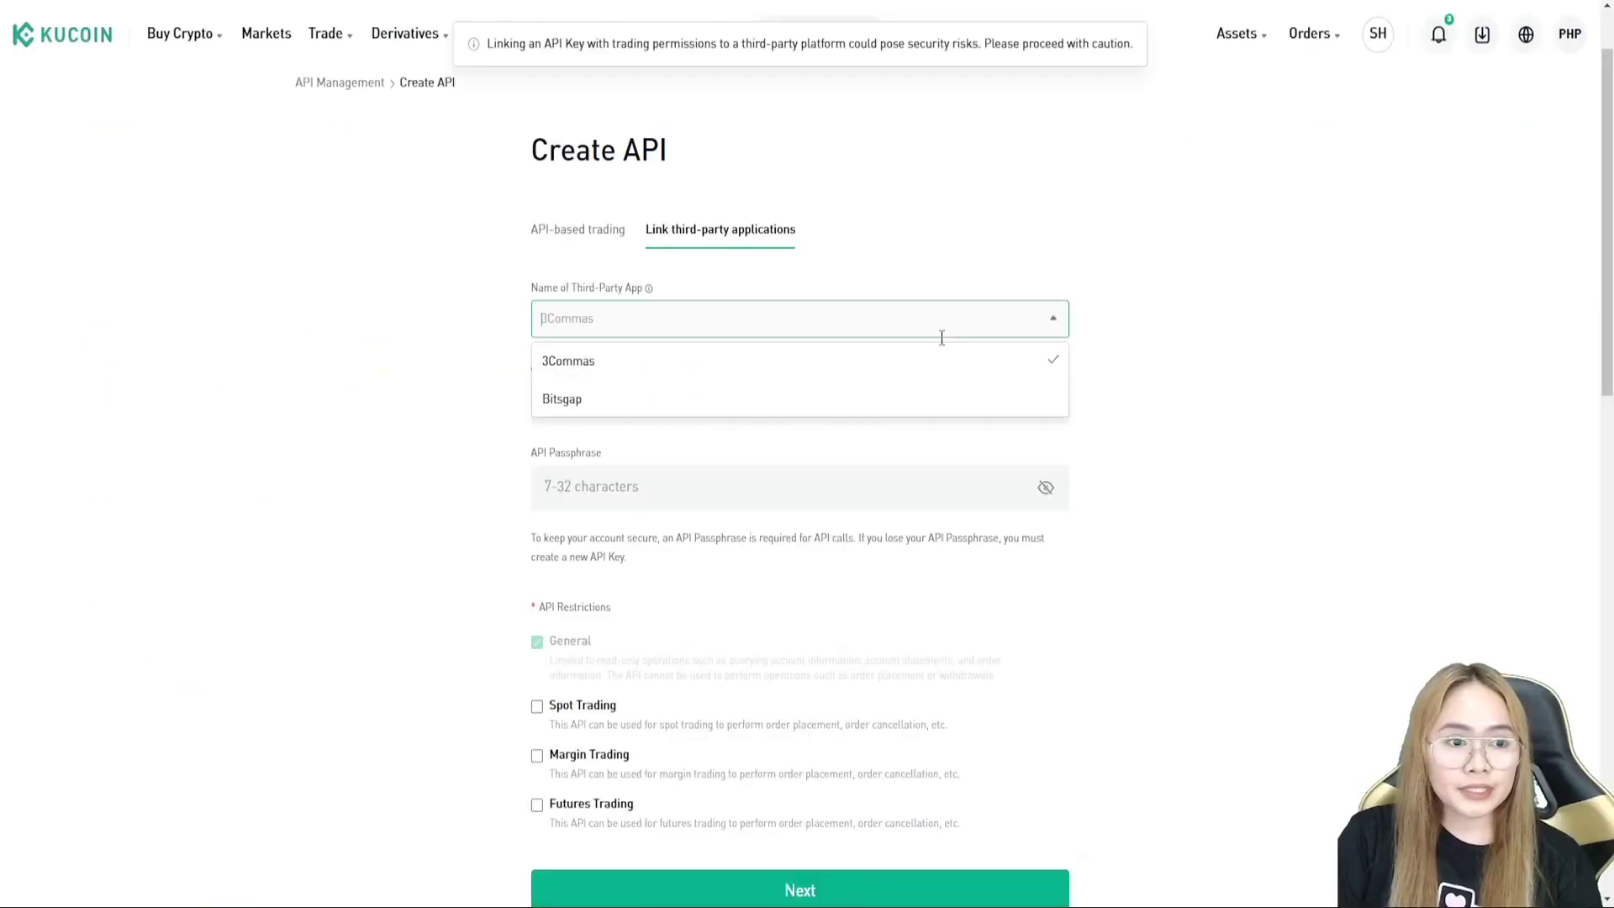
{"action": "left_click", "coordinate": [875, 363]}
- Trim the API name to 'KucoinTest' and reveal the entered passphrase
{"action": "left_click_drag", "start_coordinate": [728, 395], "coordinate": [618, 400]}
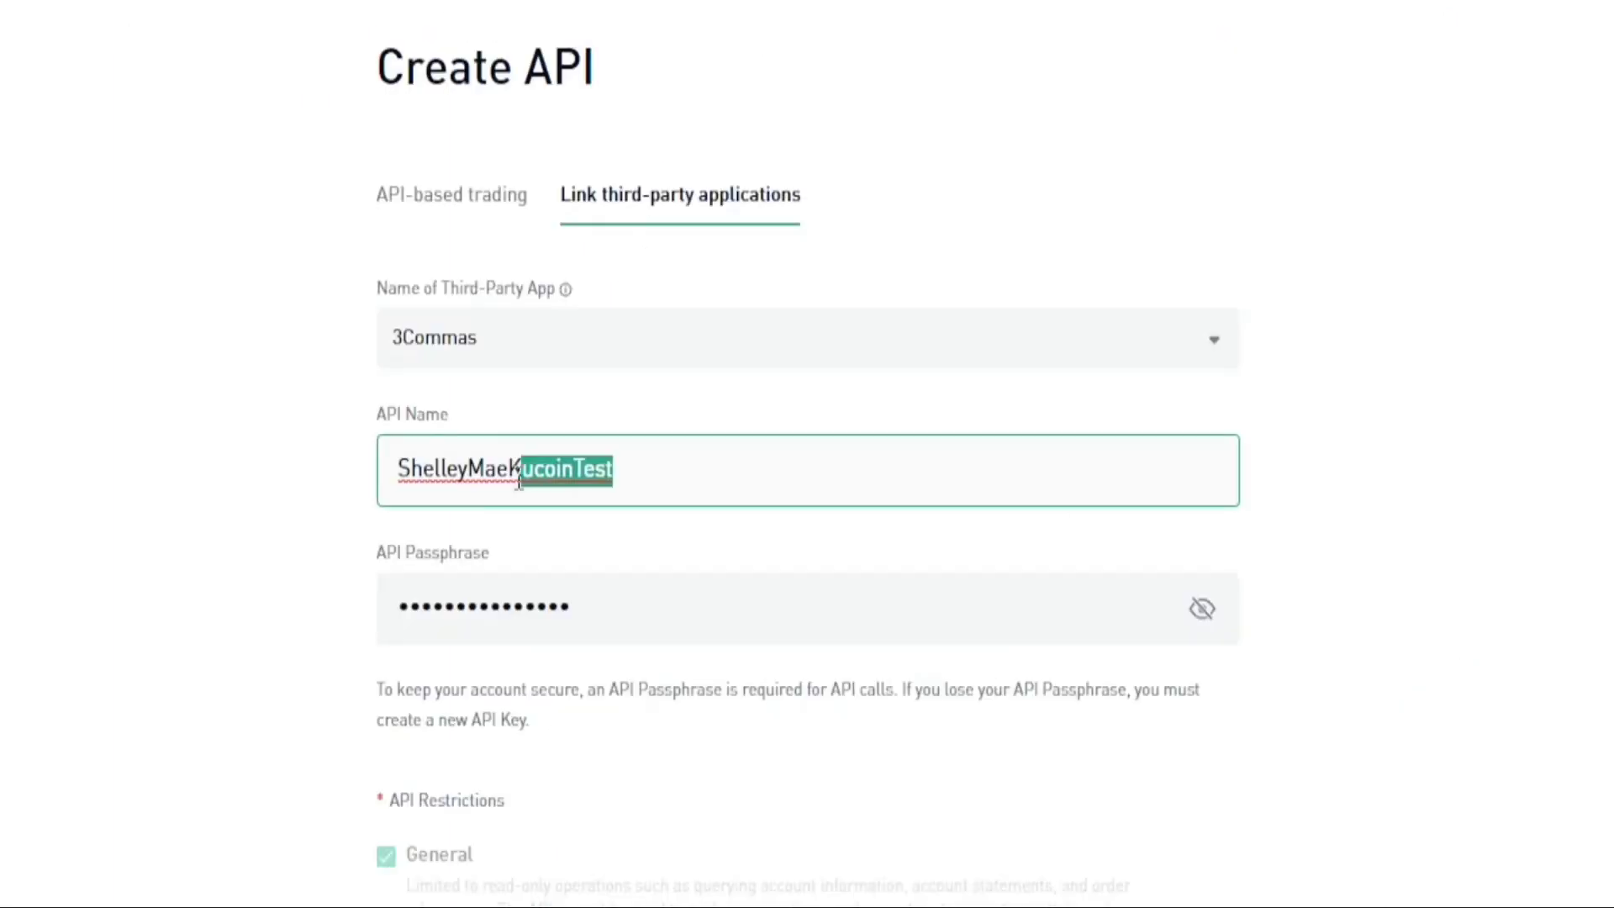
{"action": "left_click", "coordinate": [615, 400]}
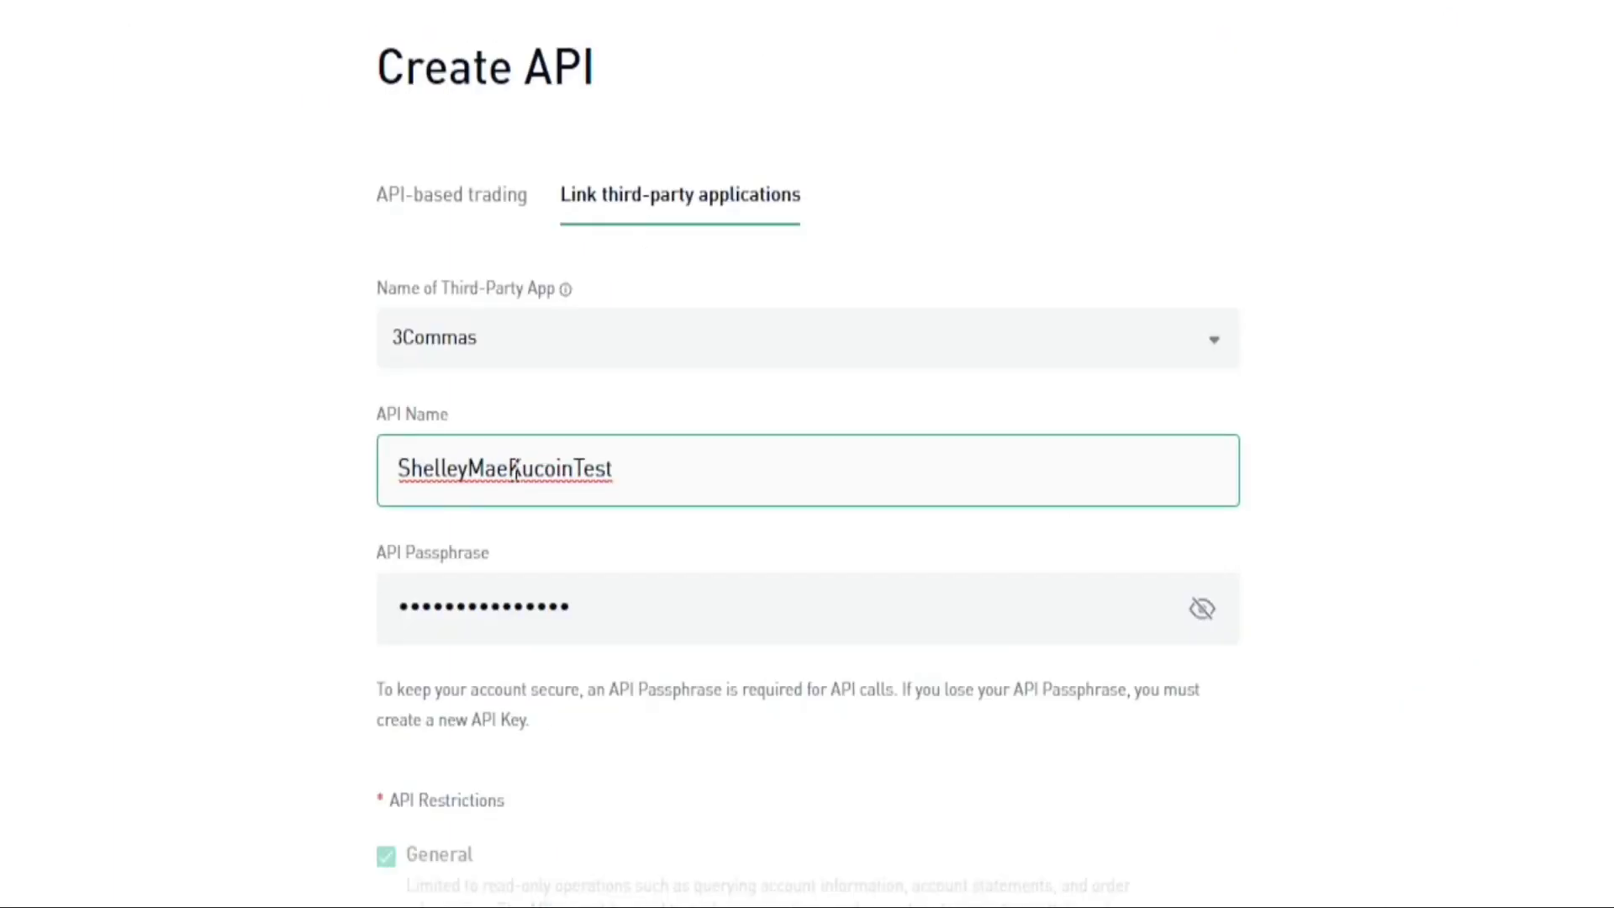
{"action": "left_click_drag", "start_coordinate": [508, 468], "coordinate": [723, 468]}
{"action": "left_click", "coordinate": [681, 473]}
{"action": "left_click", "coordinate": [508, 469]}
{"action": "key", "text": "BackSpace"}
{"action": "key", "text": "BackSpace"}
{"action": "key", "text": "BackSpace"}
{"action": "key", "text": "BackSpace"}
{"action": "key", "text": "BackSpace"}
{"action": "key", "text": "BackSpace"}
{"action": "key", "text": "BackSpace"}
{"action": "key", "text": "BackSpace"}
{"action": "key", "text": "BackSpace"}
{"action": "key", "text": "BackSpace"}
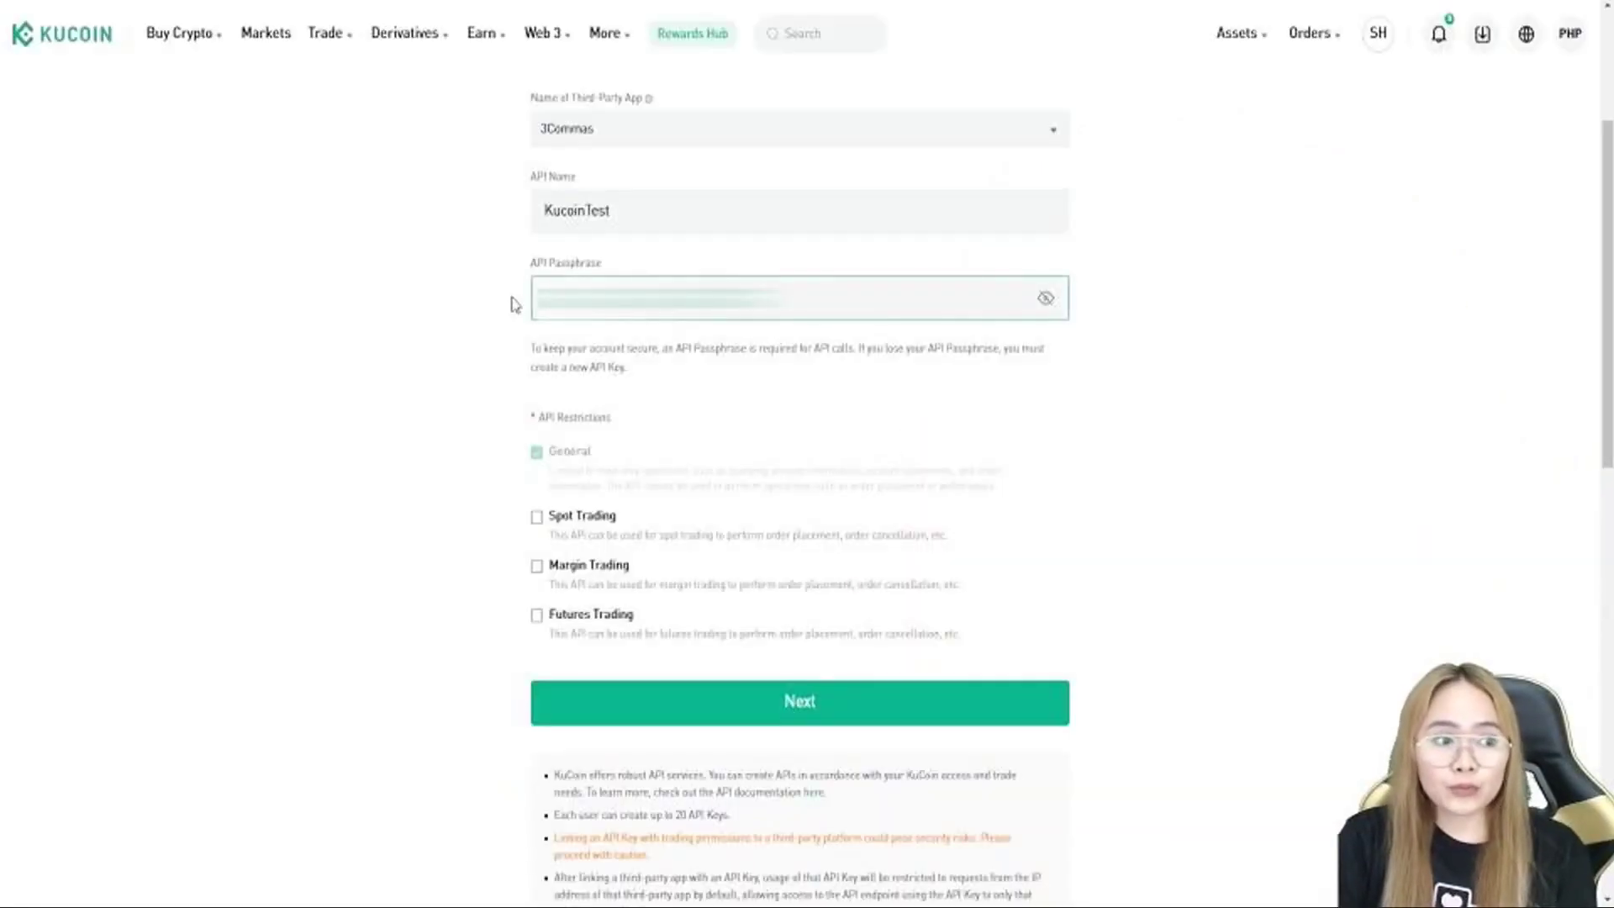
{"action": "left_click", "coordinate": [1046, 304]}
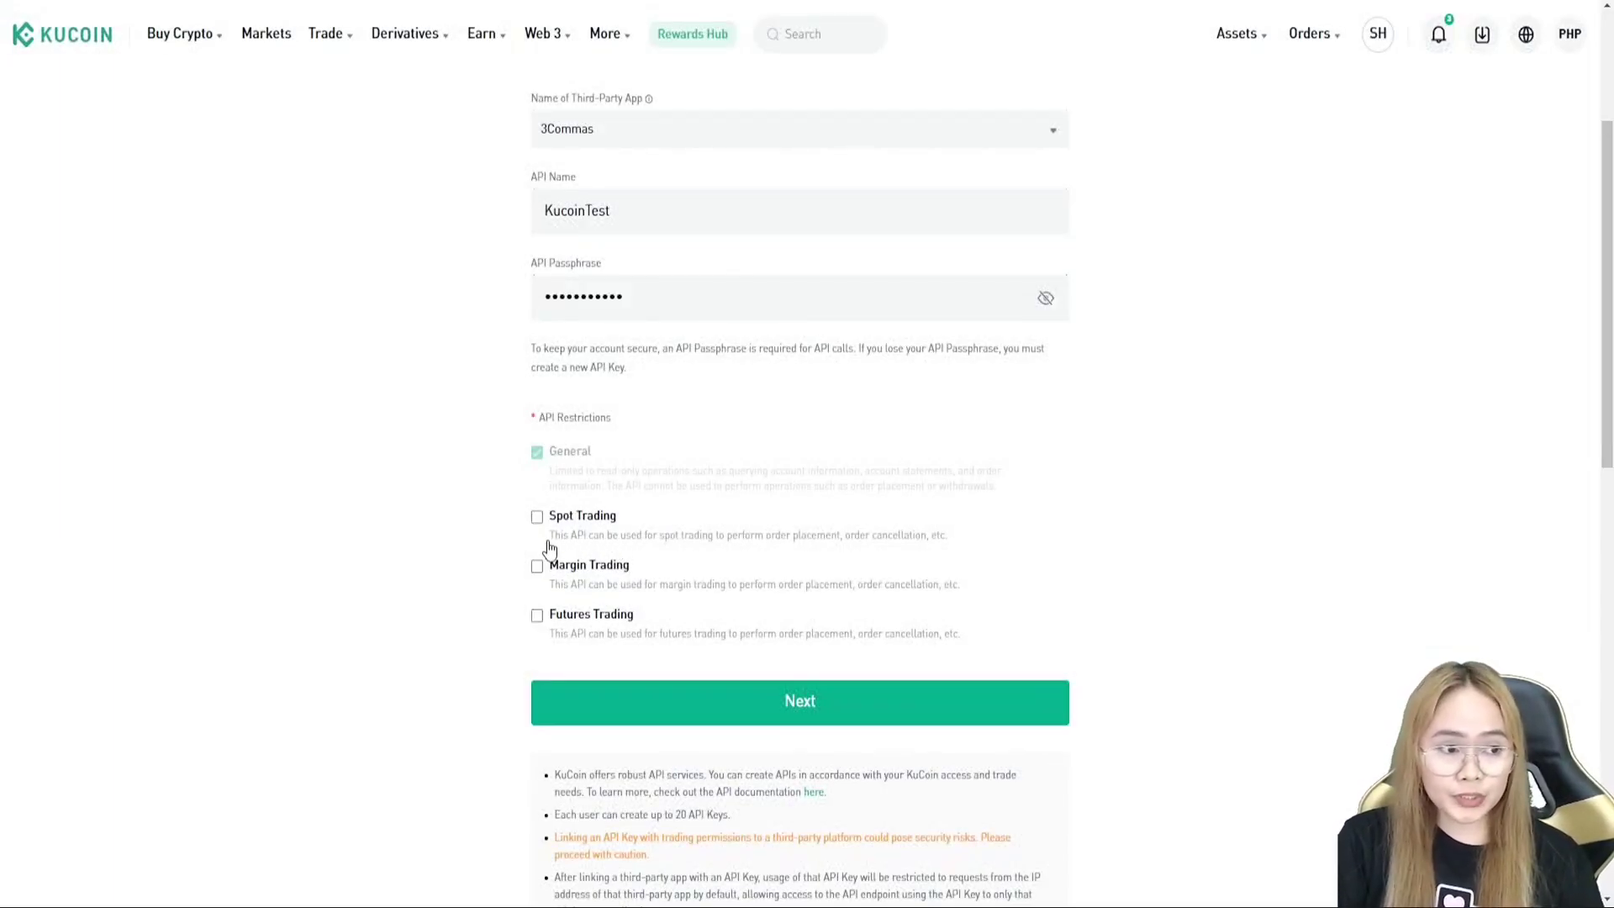
- Enable Spot, Margin and Futures Trading permissions on the new API key
{"action": "scroll", "coordinate": [552, 533], "scroll_direction": "down", "scroll_amount": 1}
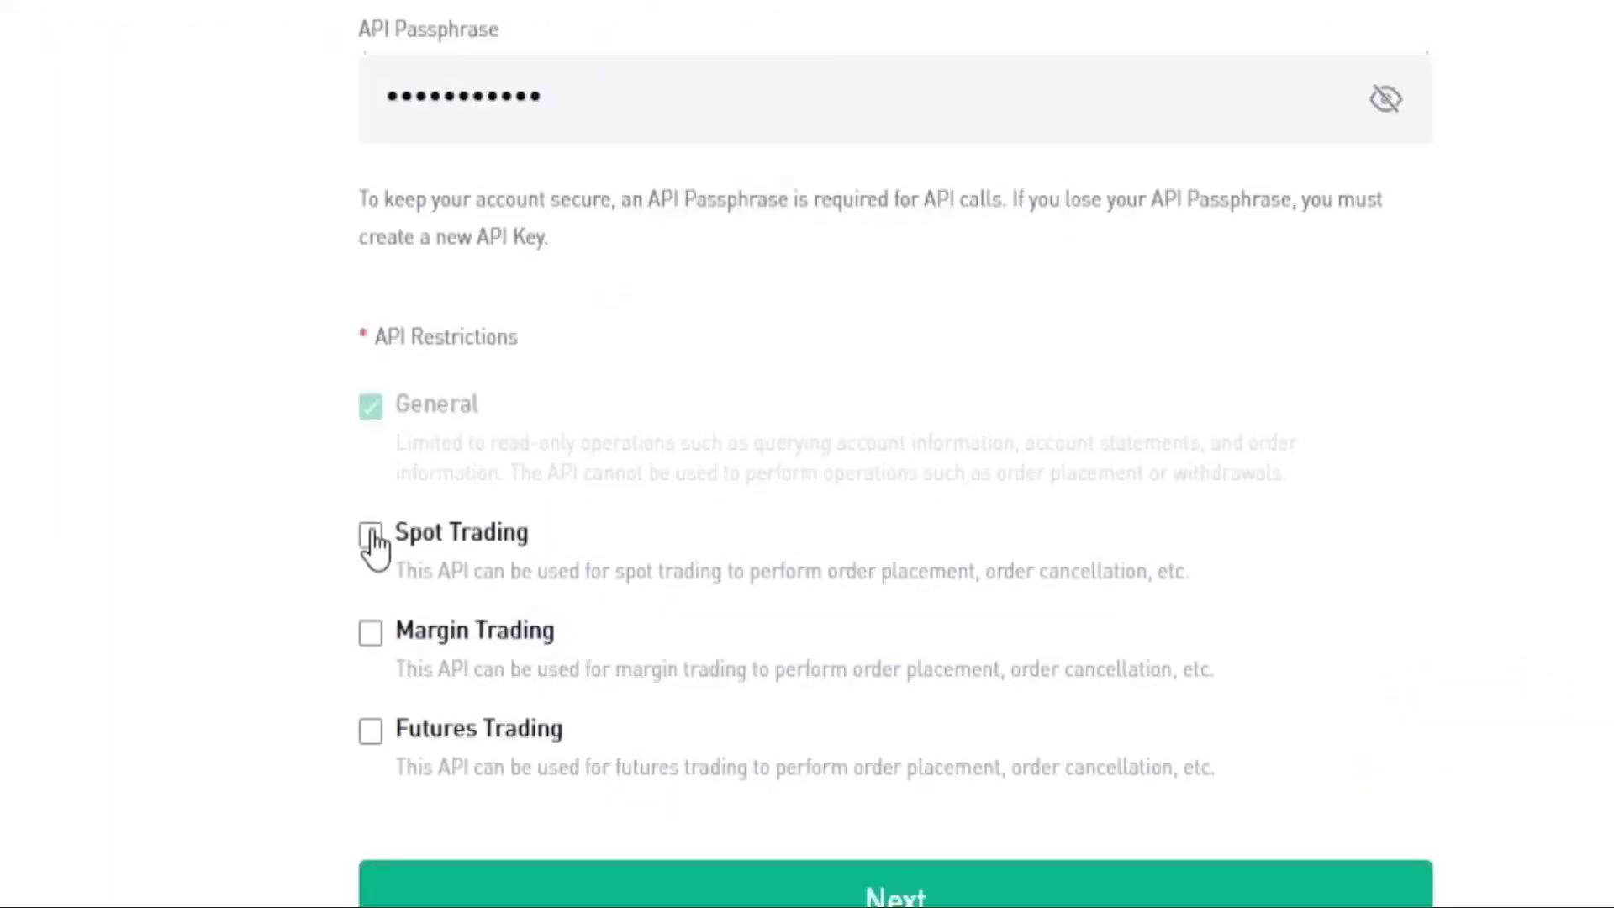
{"action": "left_click", "coordinate": [371, 535]}
{"action": "left_click", "coordinate": [371, 634]}
{"action": "left_click", "coordinate": [369, 732]}
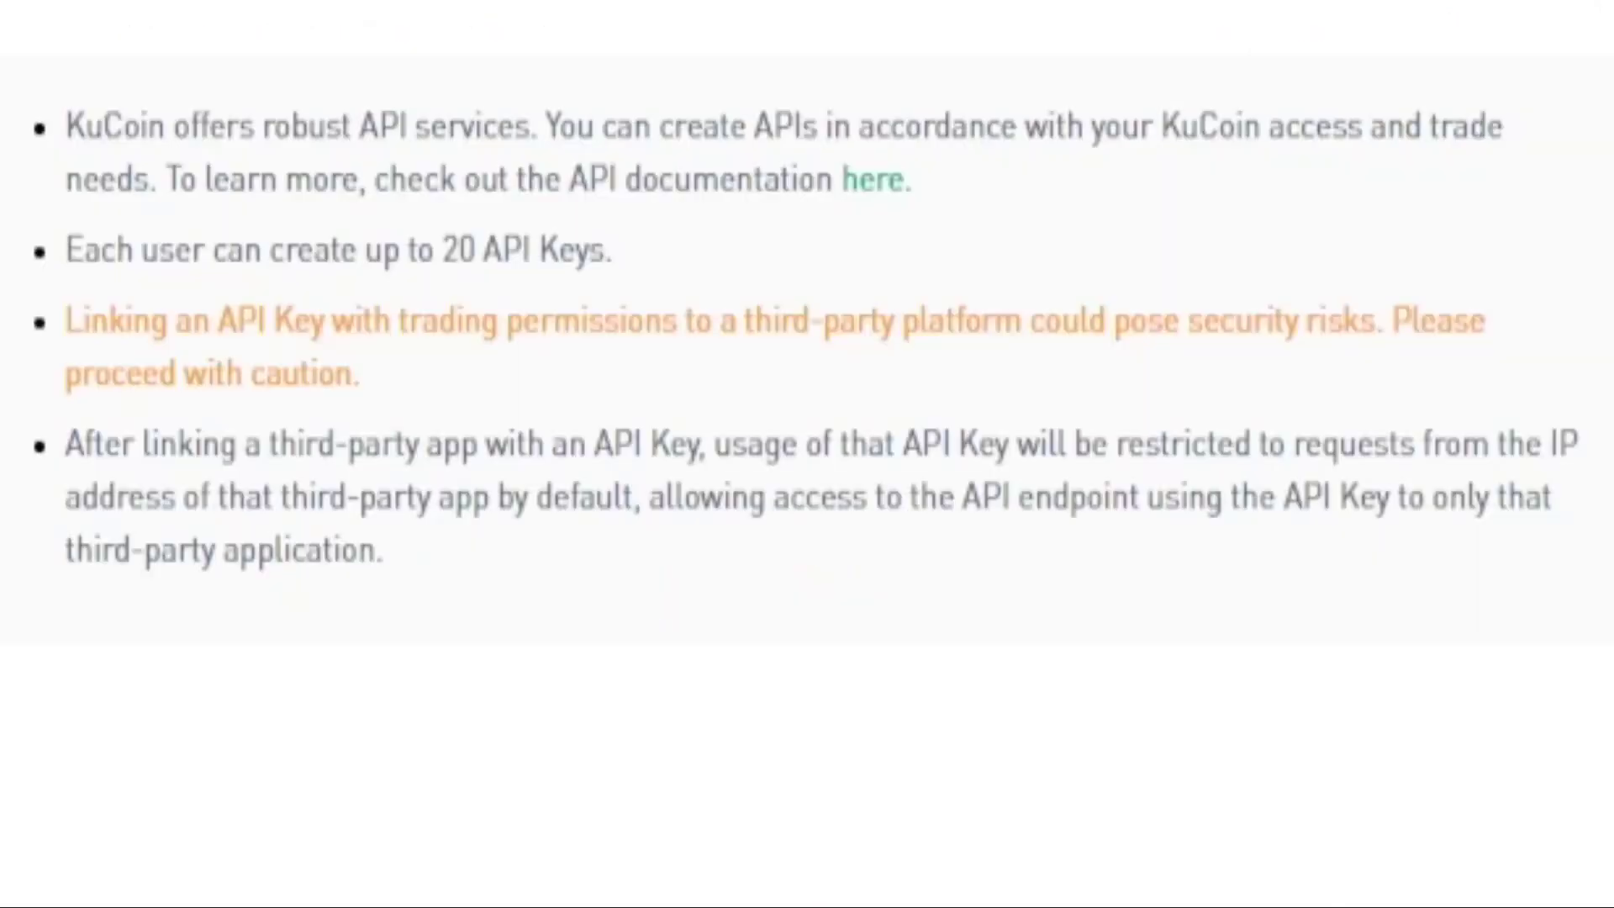
{"action": "left_click_drag", "start_coordinate": [1109, 322], "coordinate": [1395, 320]}
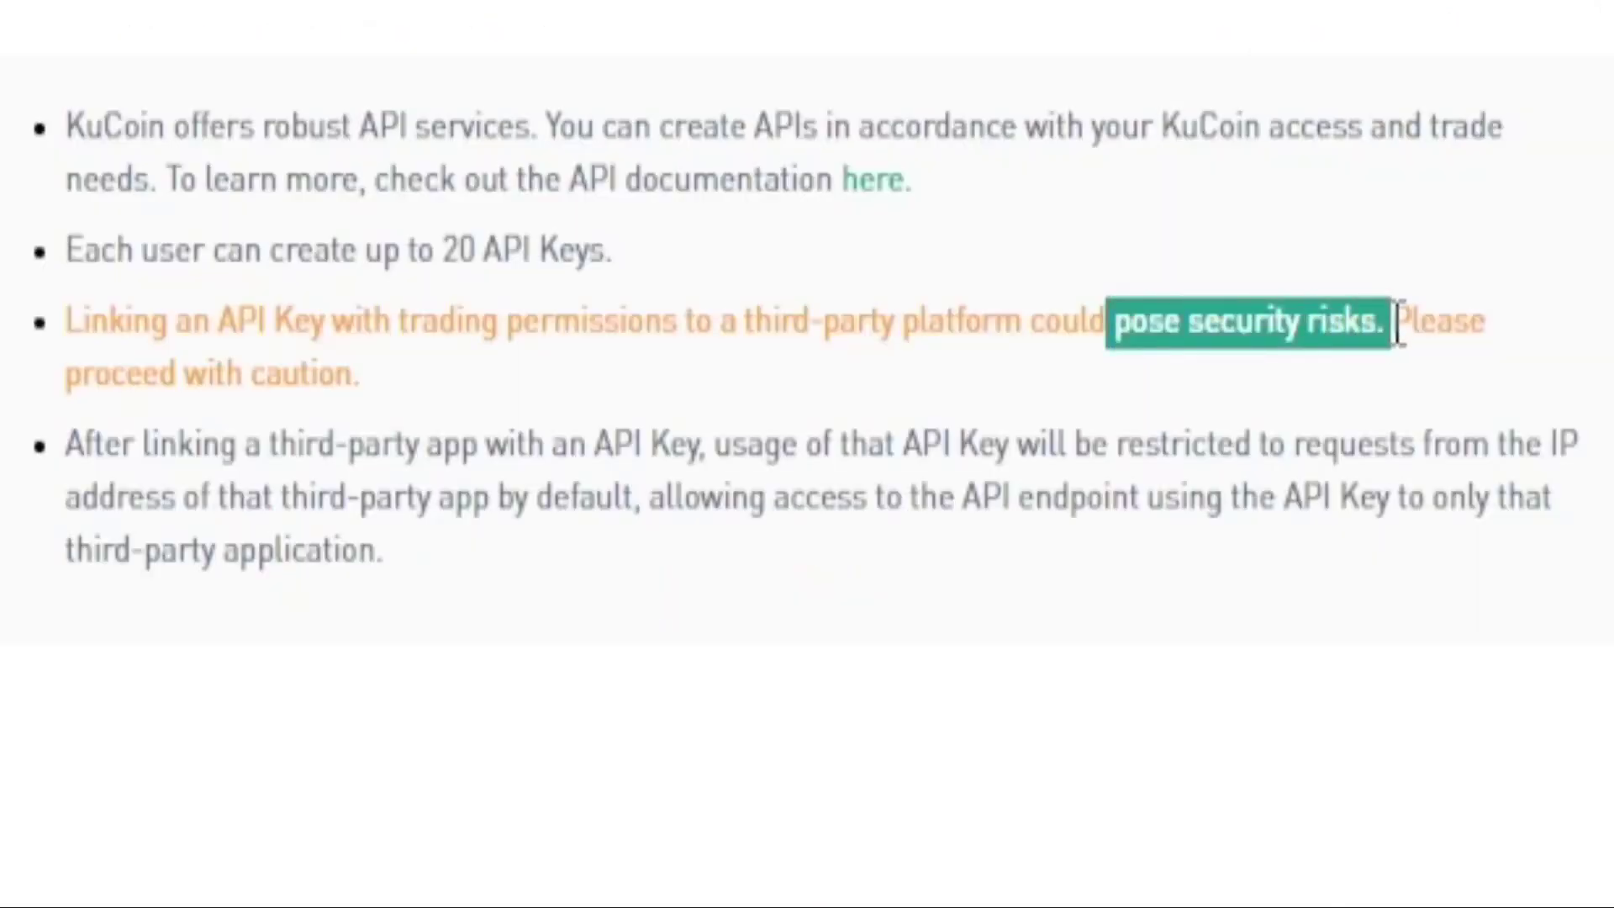
{"action": "left_click", "coordinate": [1524, 396]}
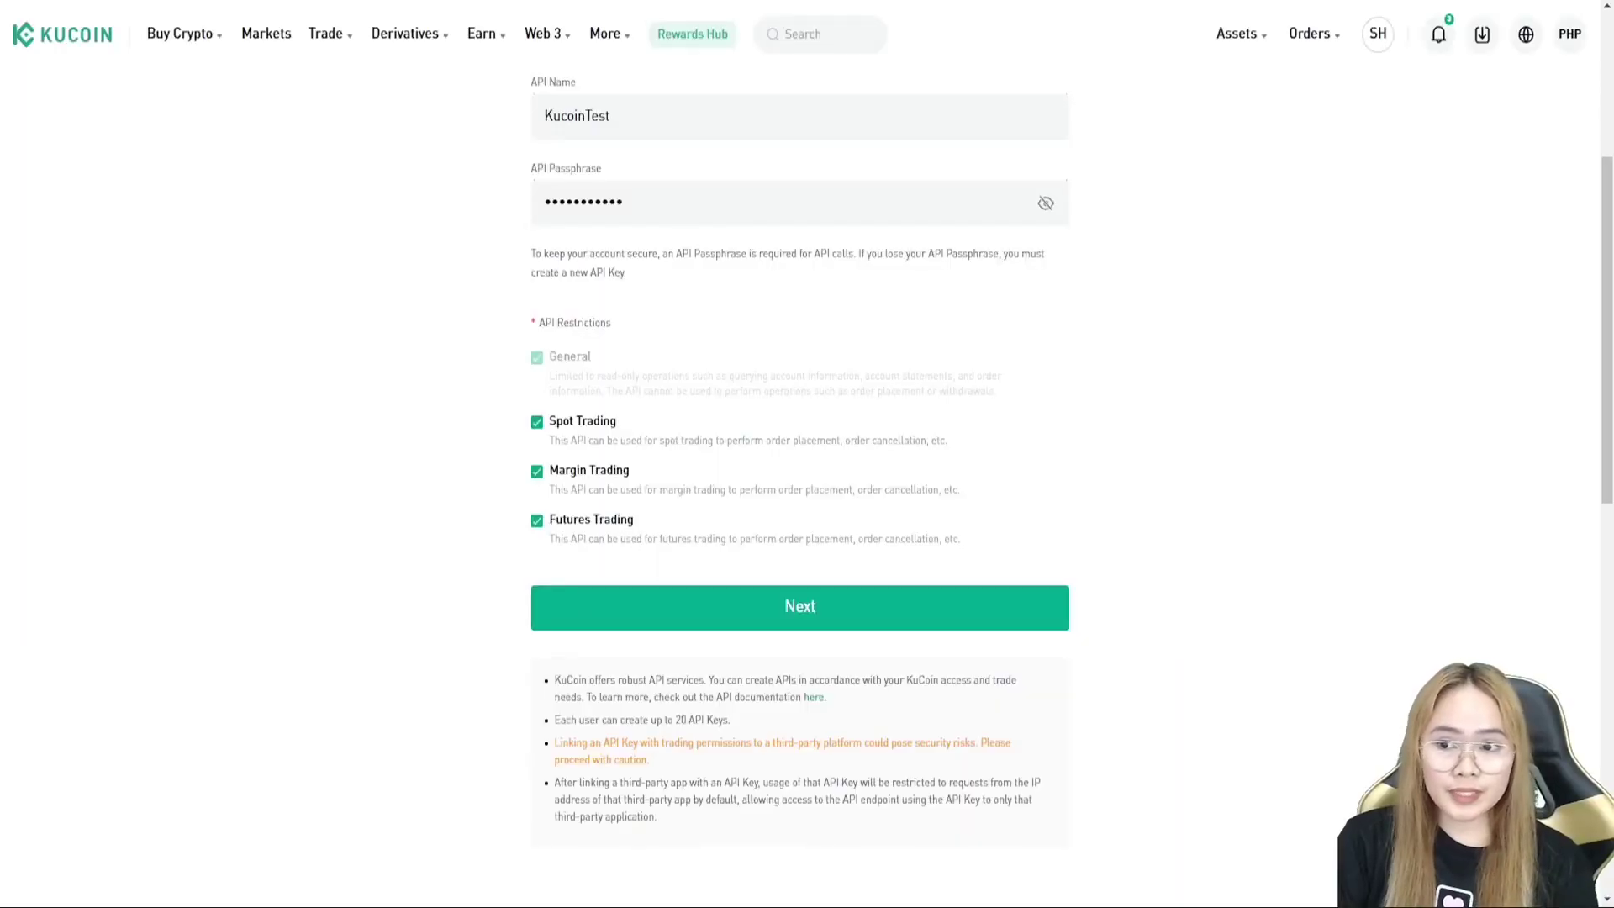
- Pass the captcha and enter trading password, email code and Google 2FA code to create the key
{"action": "left_click", "coordinate": [980, 626]}
{"action": "left_click", "coordinate": [708, 456]}
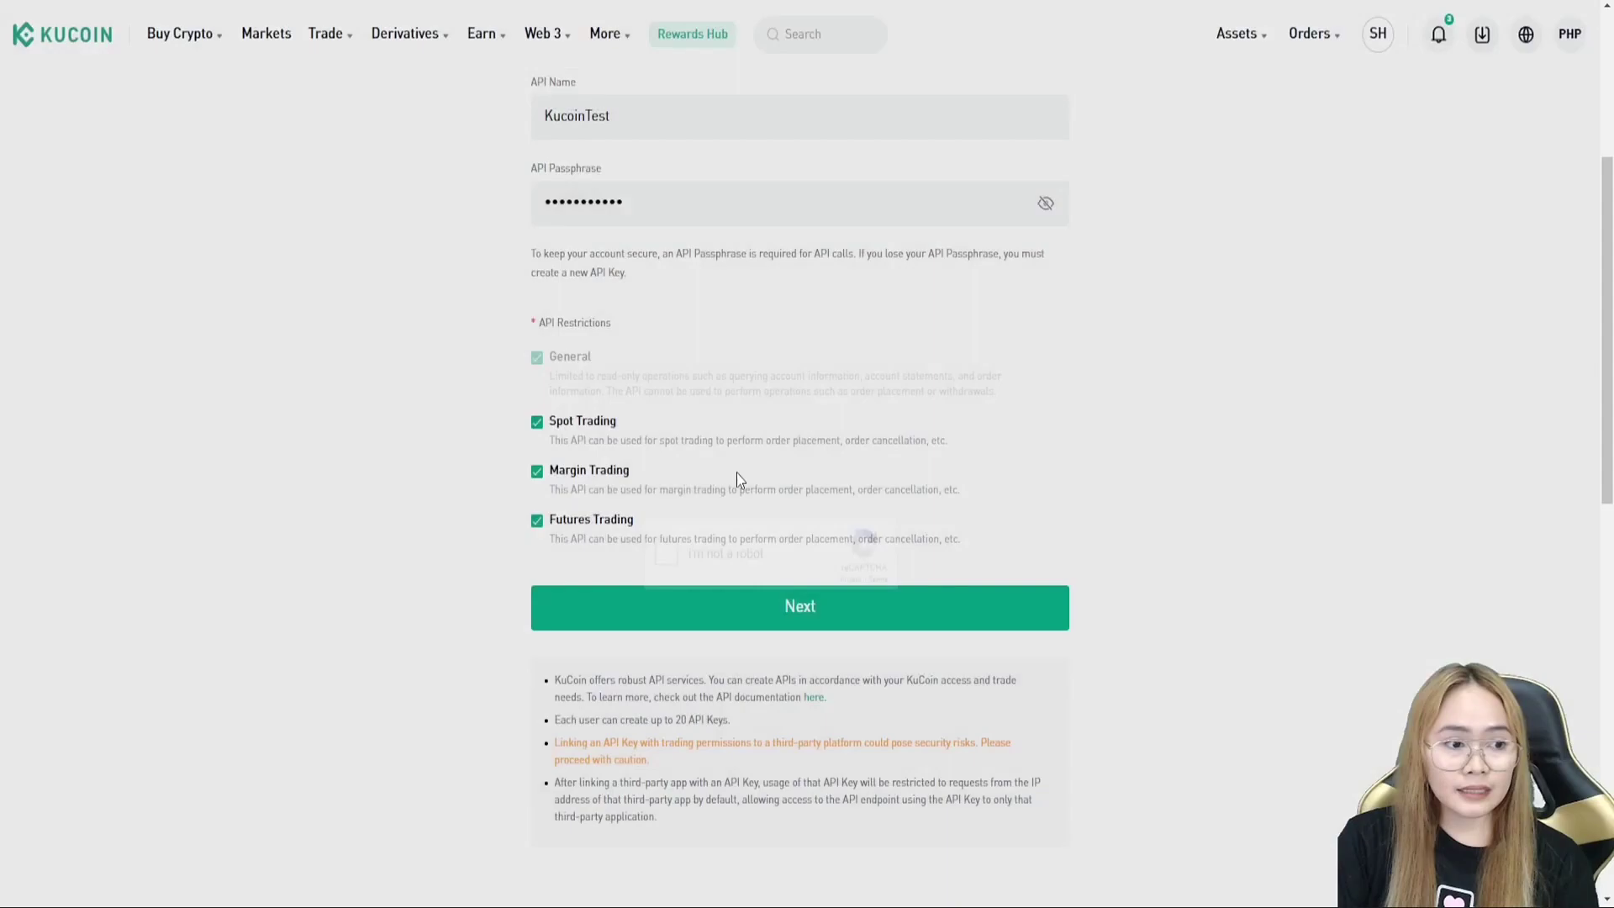
{"action": "key", "text": "Tab"}
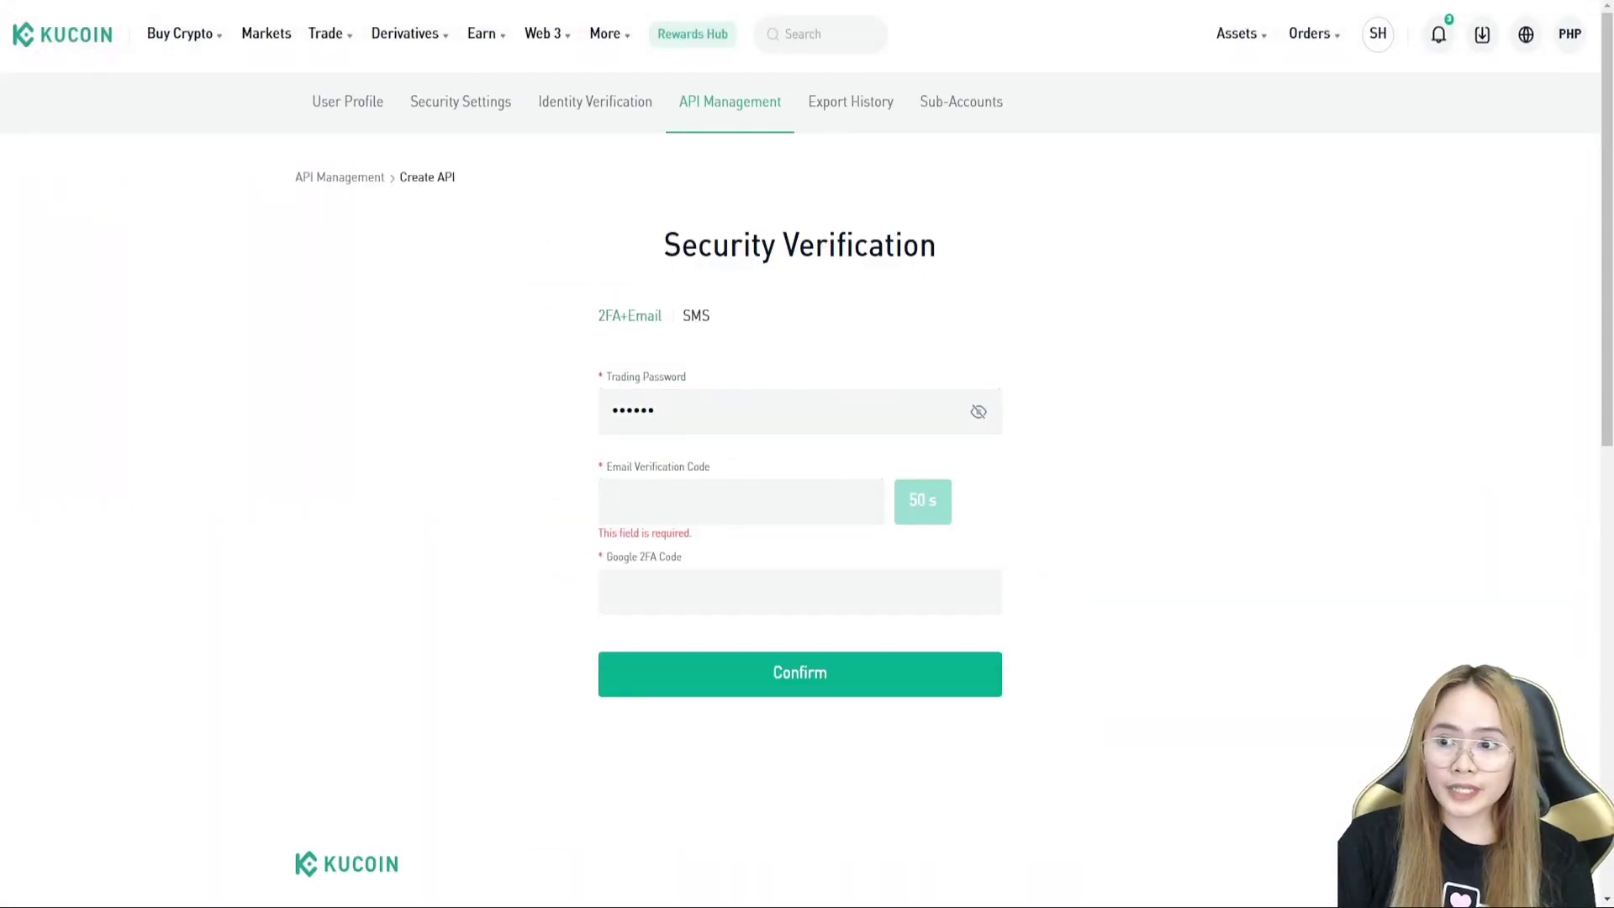
{"action": "left_click", "coordinate": [780, 595]}
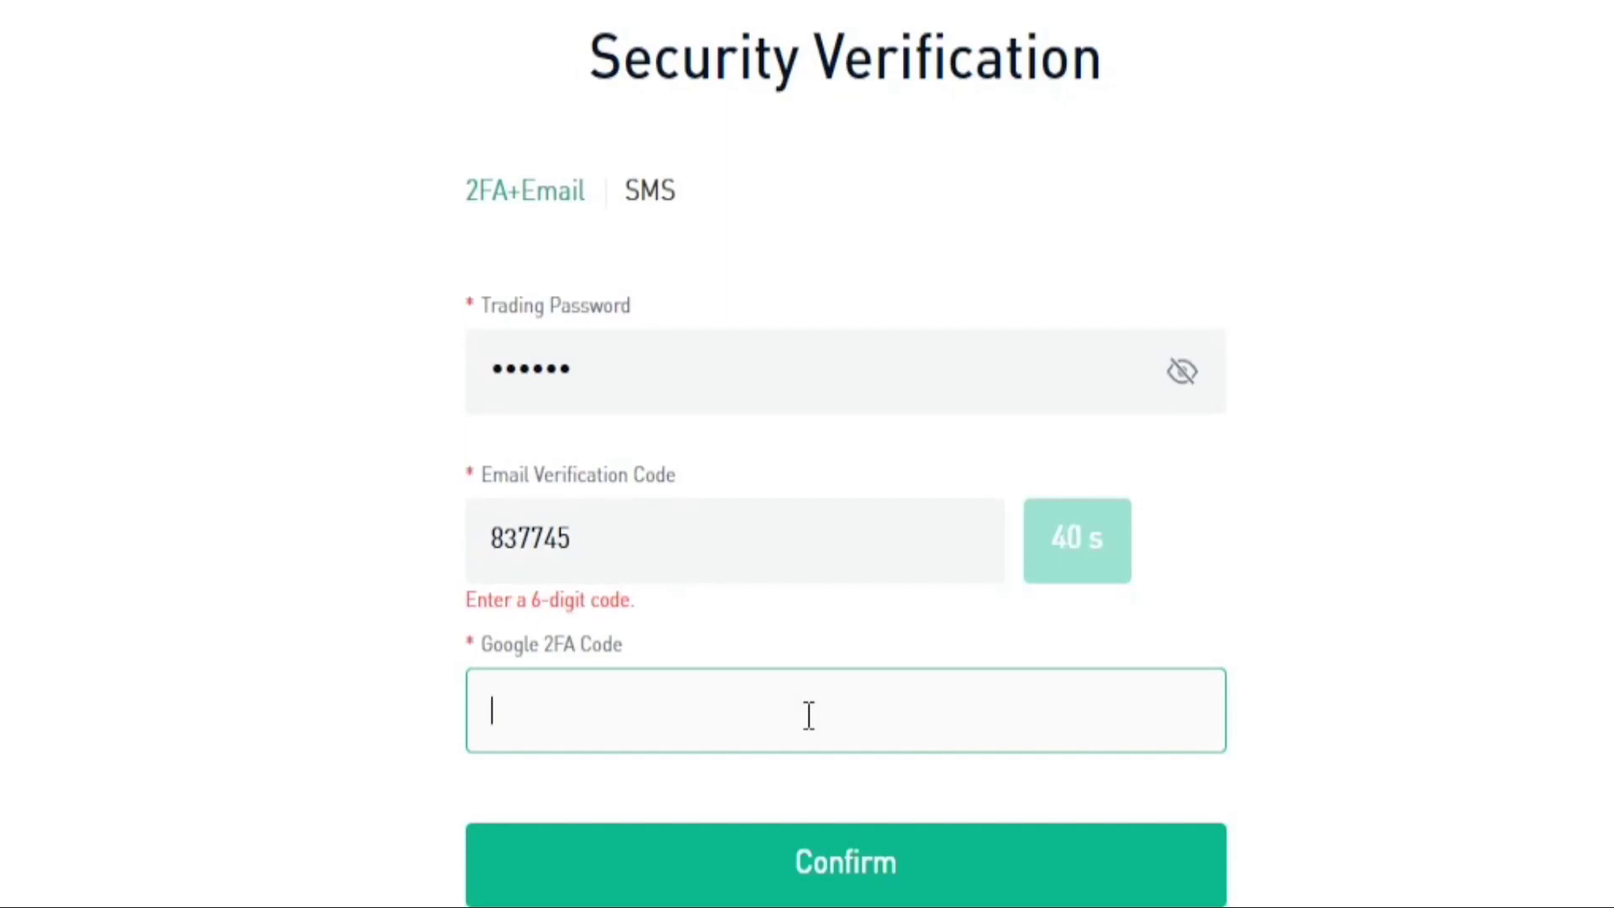
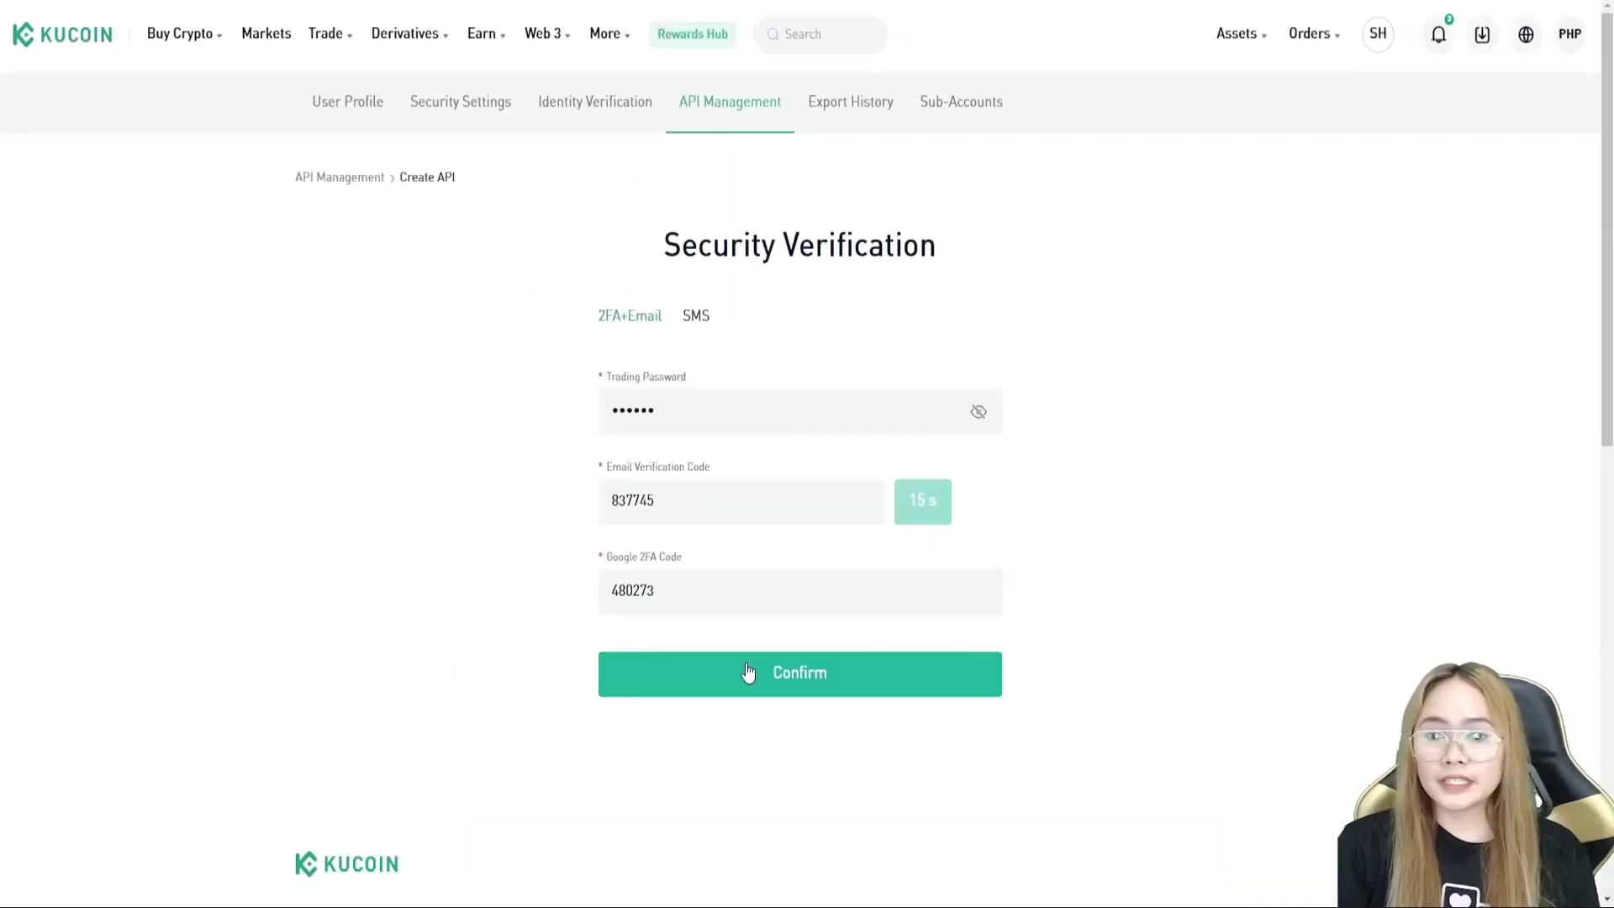
{"action": "left_click", "coordinate": [748, 671]}
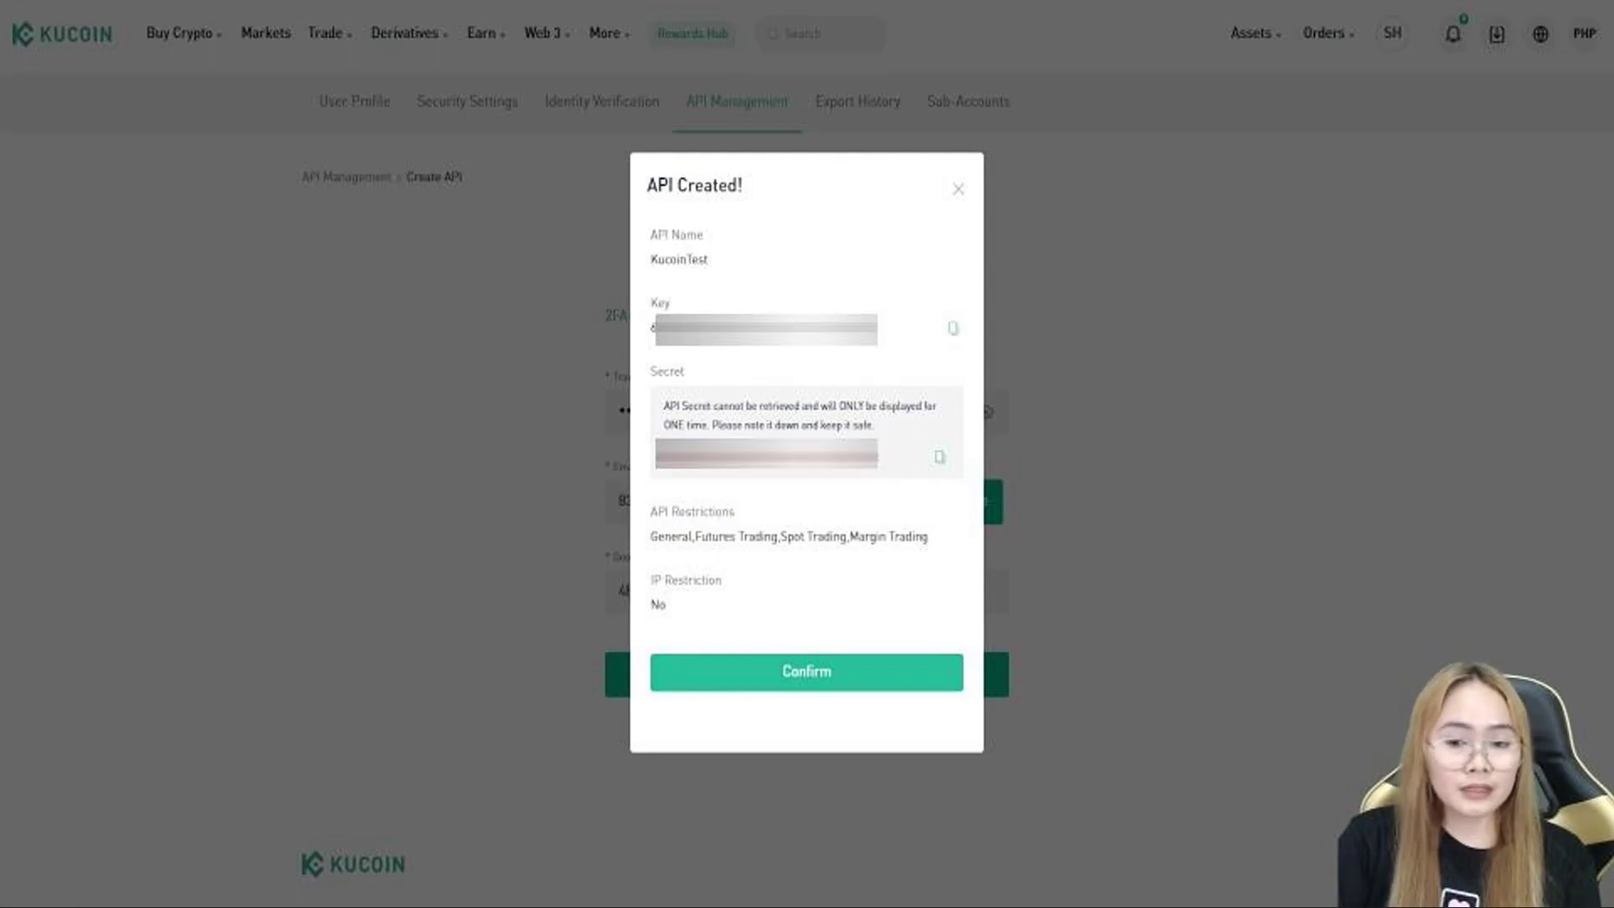
{"action": "left_click", "coordinate": [890, 682]}
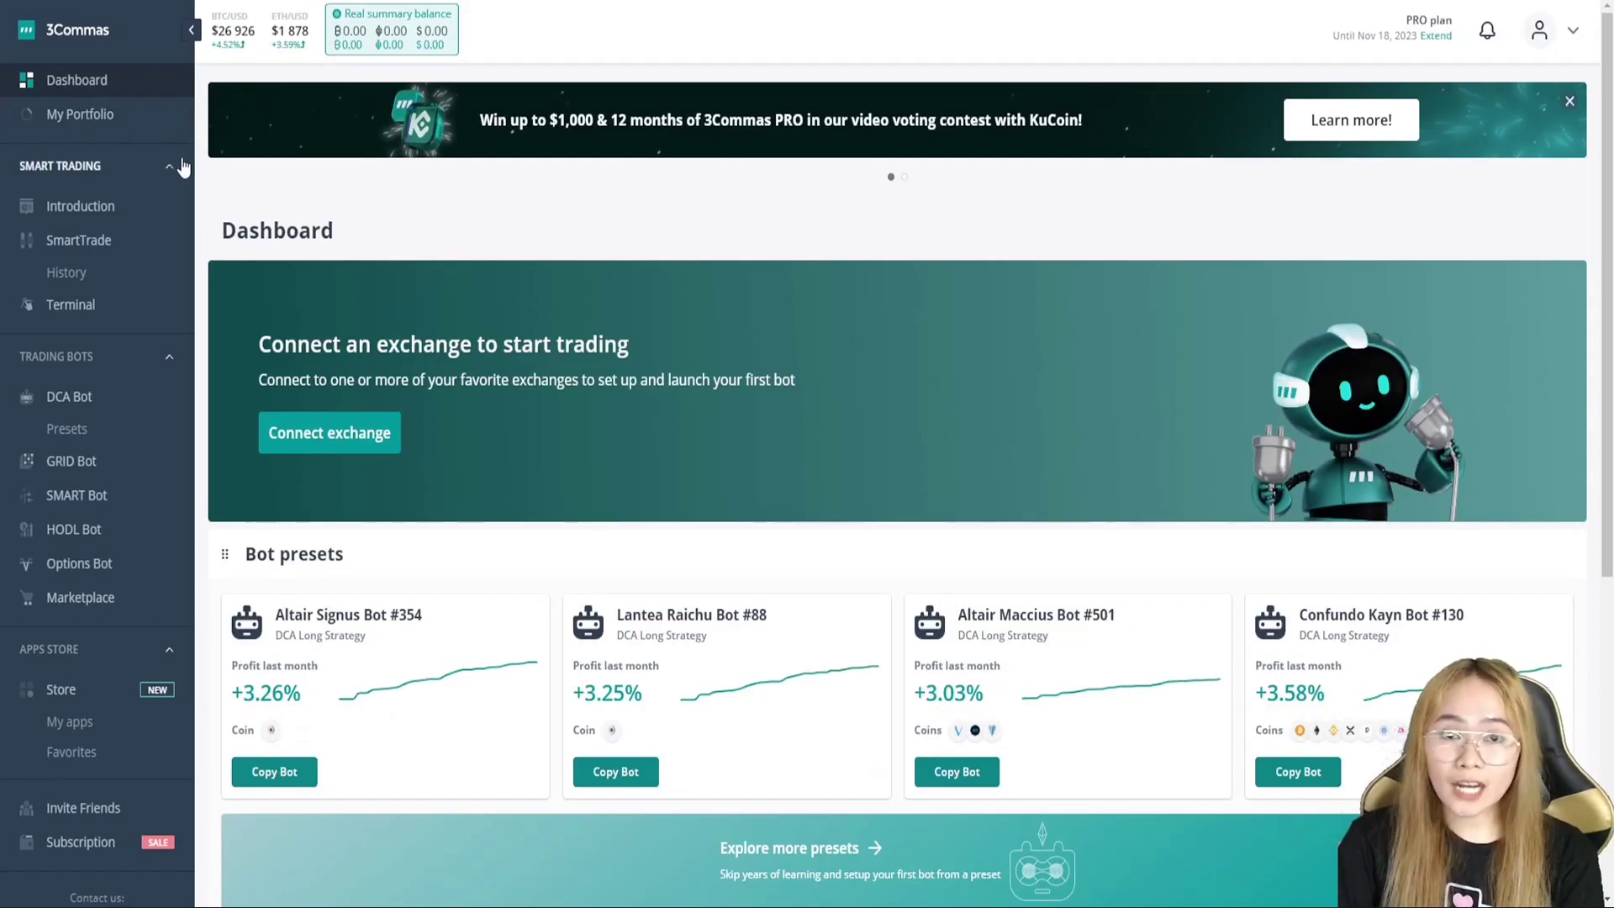
- Open 3Commas's KuCoin connection form via My Portfolio and Exchanges
{"action": "left_click", "coordinate": [113, 122]}
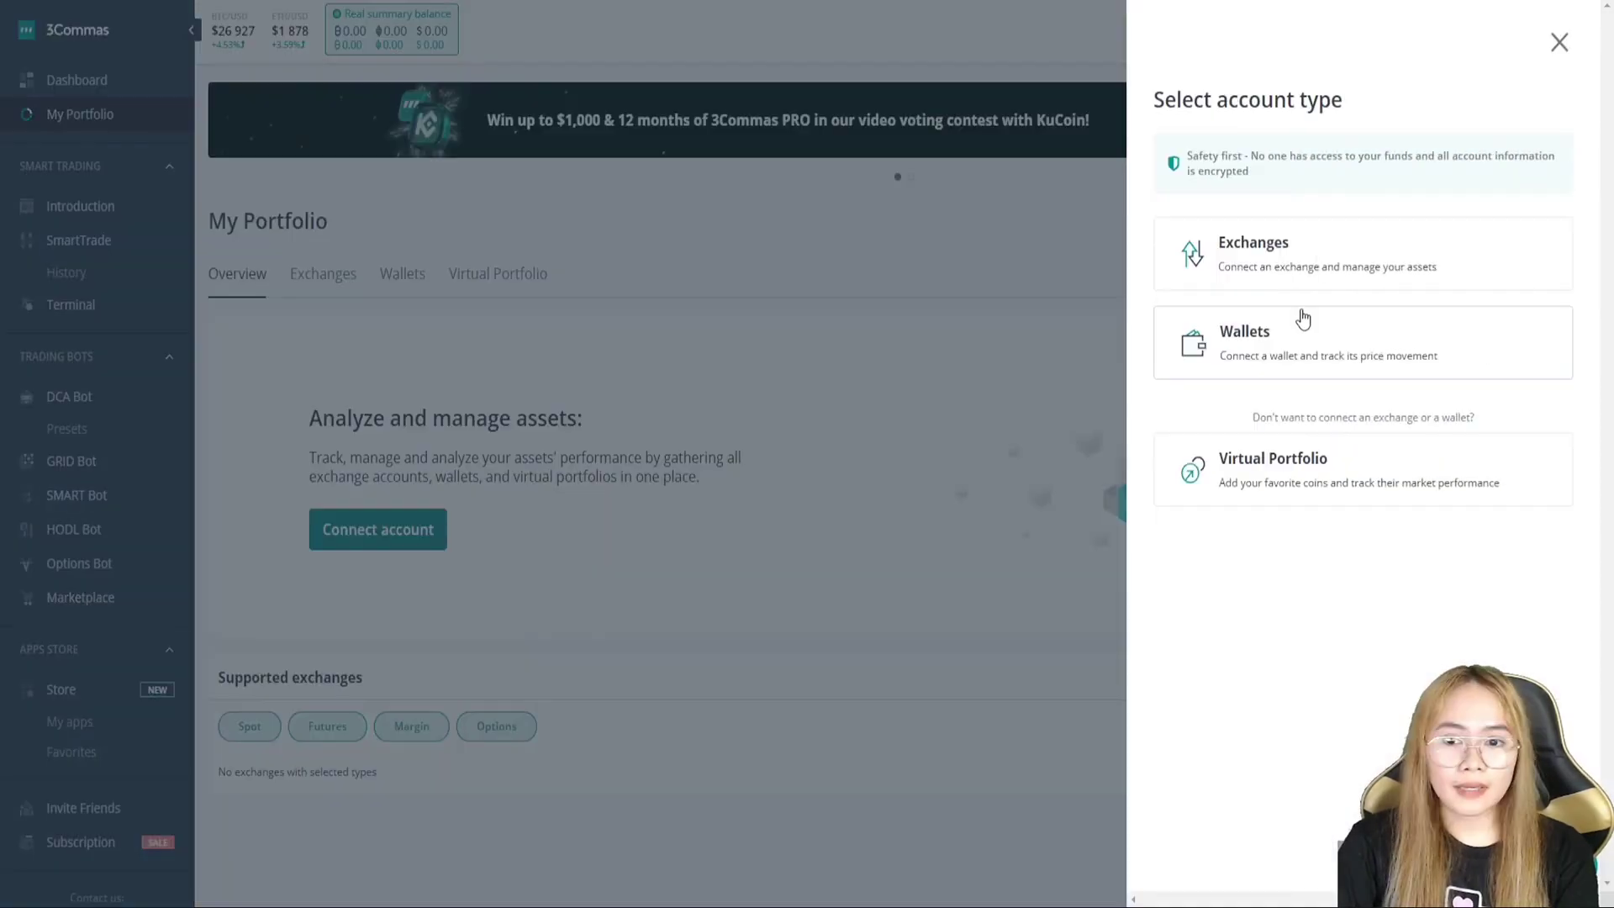
{"action": "left_click", "coordinate": [1230, 264]}
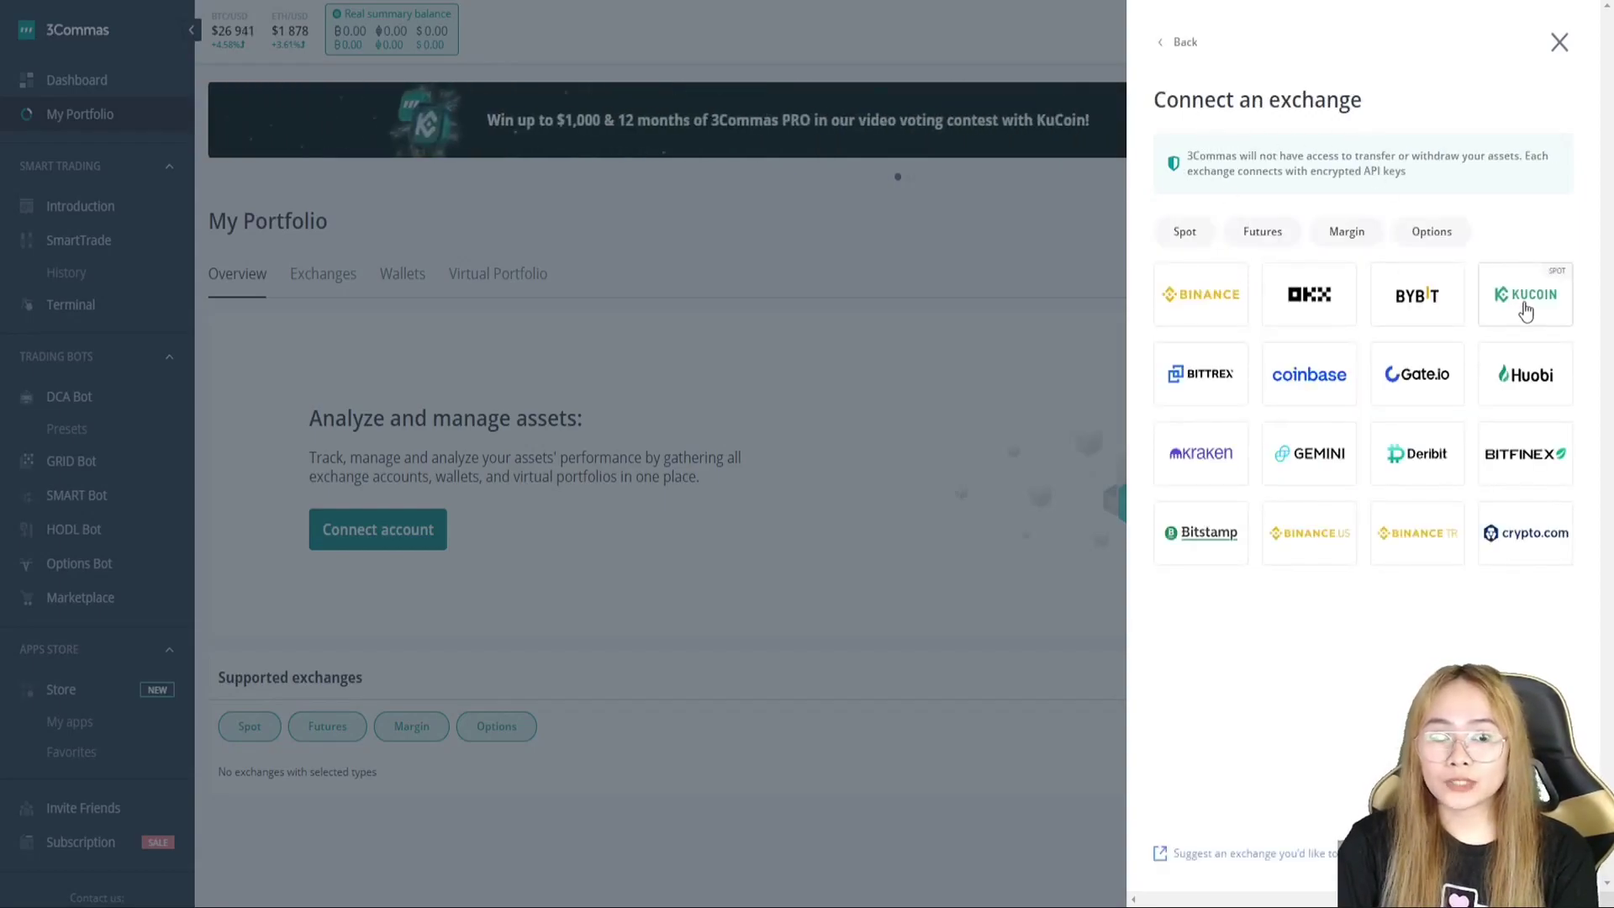
{"action": "left_click", "coordinate": [1526, 311]}
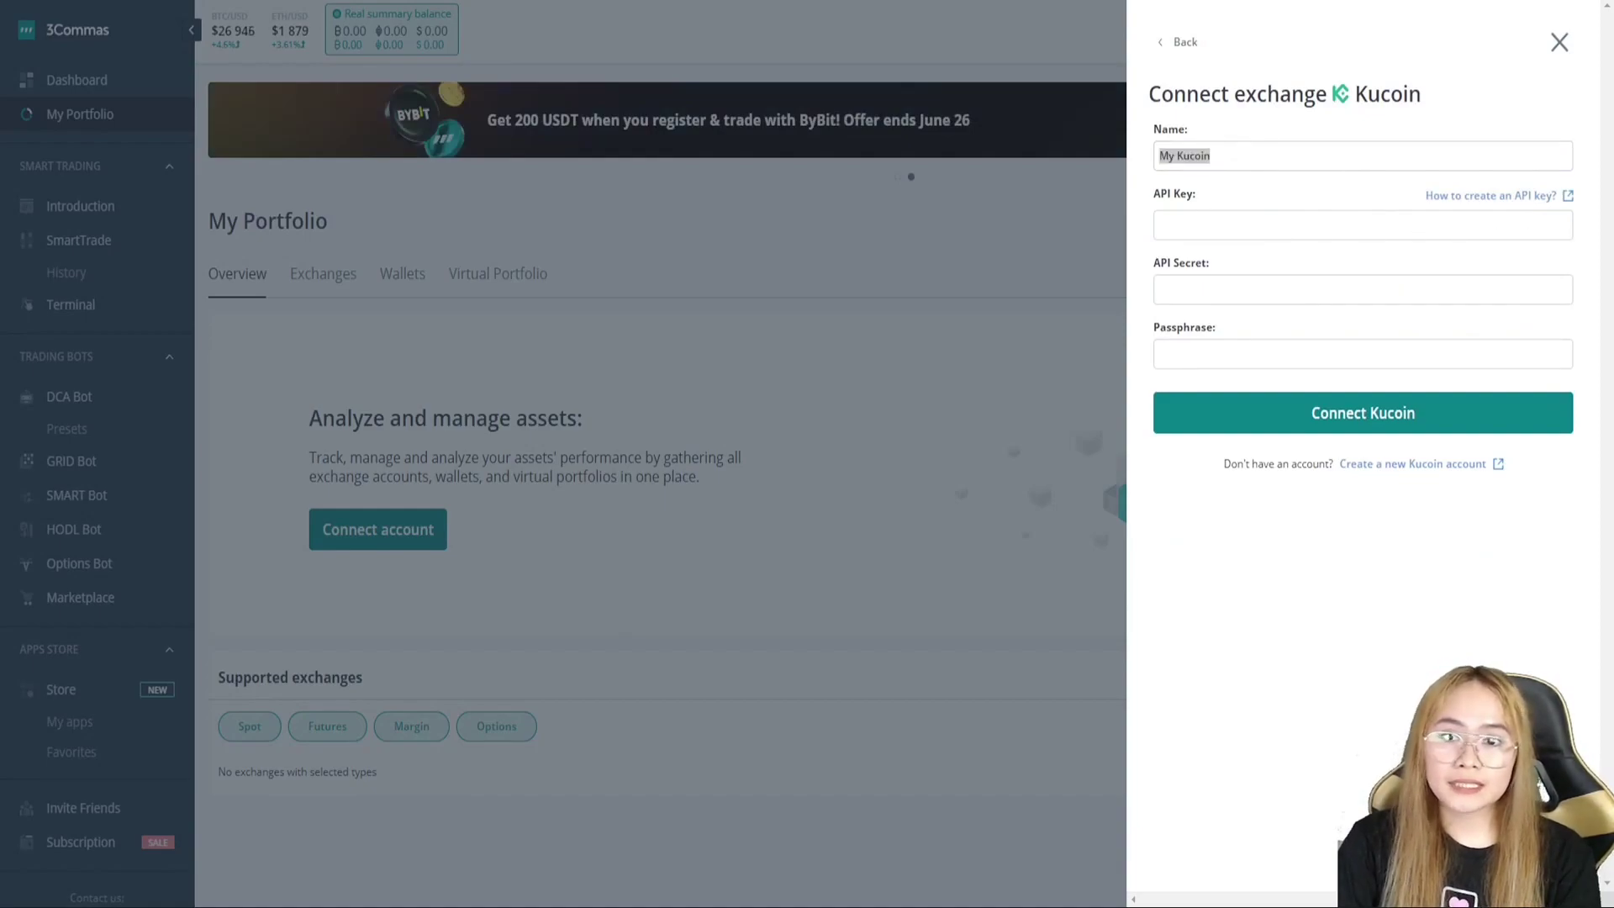
- Paste the connection name, API key and passphrase, then connect KuCoin to 3Commas
{"action": "left_click", "coordinate": [1258, 154]}
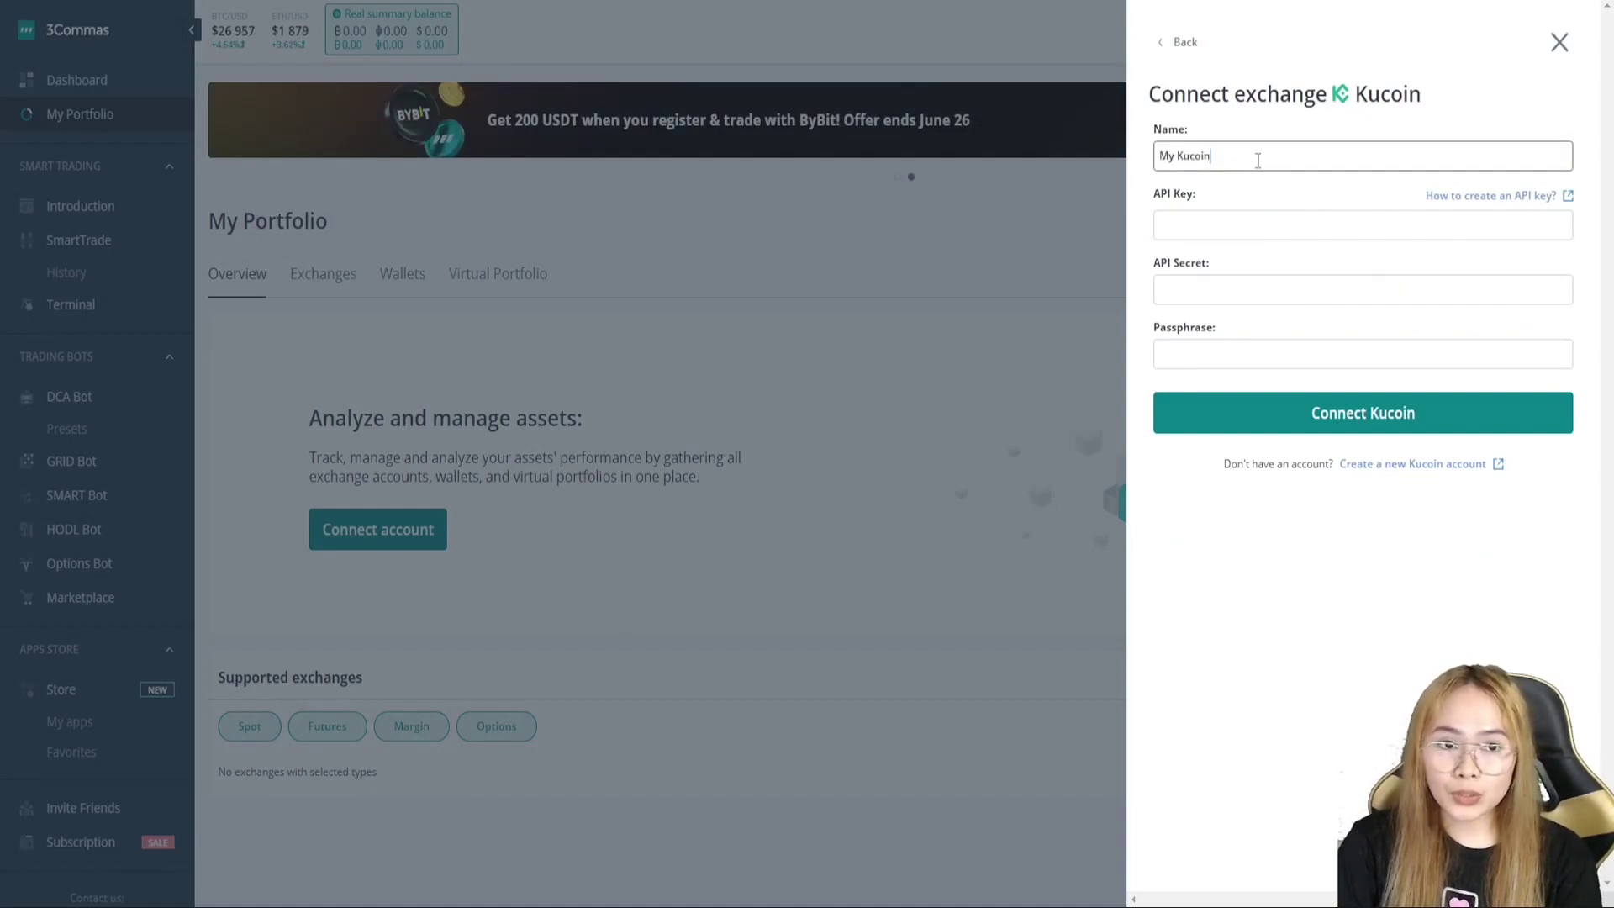
{"action": "key", "text": "ctrl+a"}
{"action": "type", "text": "ShelleyMaeKucoinTest"}
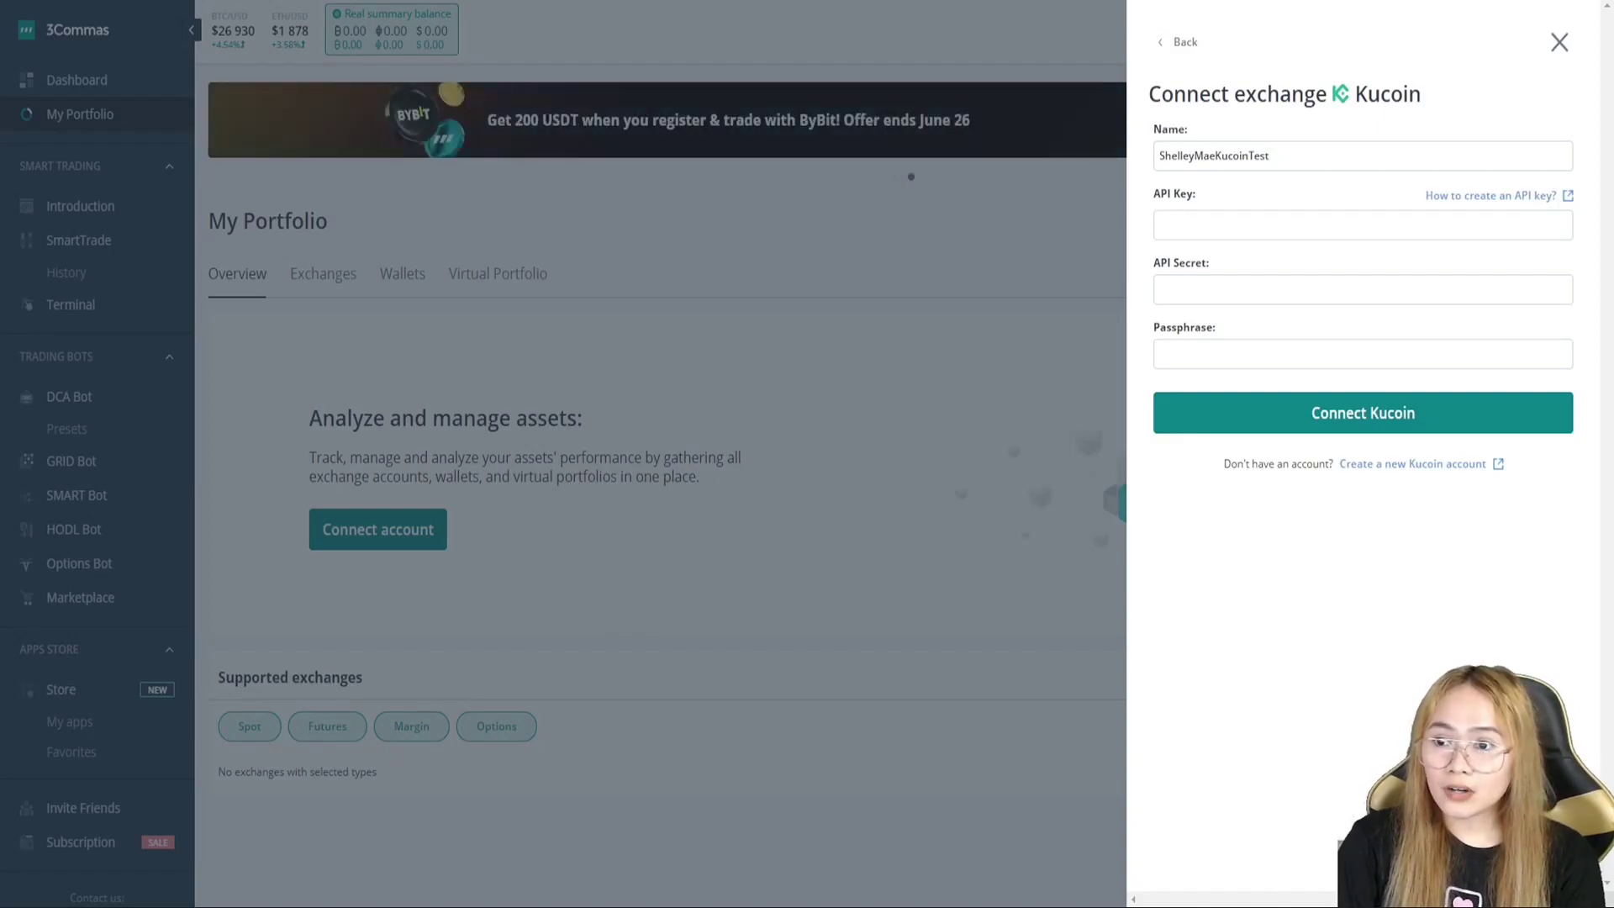
{"action": "key", "text": "ctrl+v"}
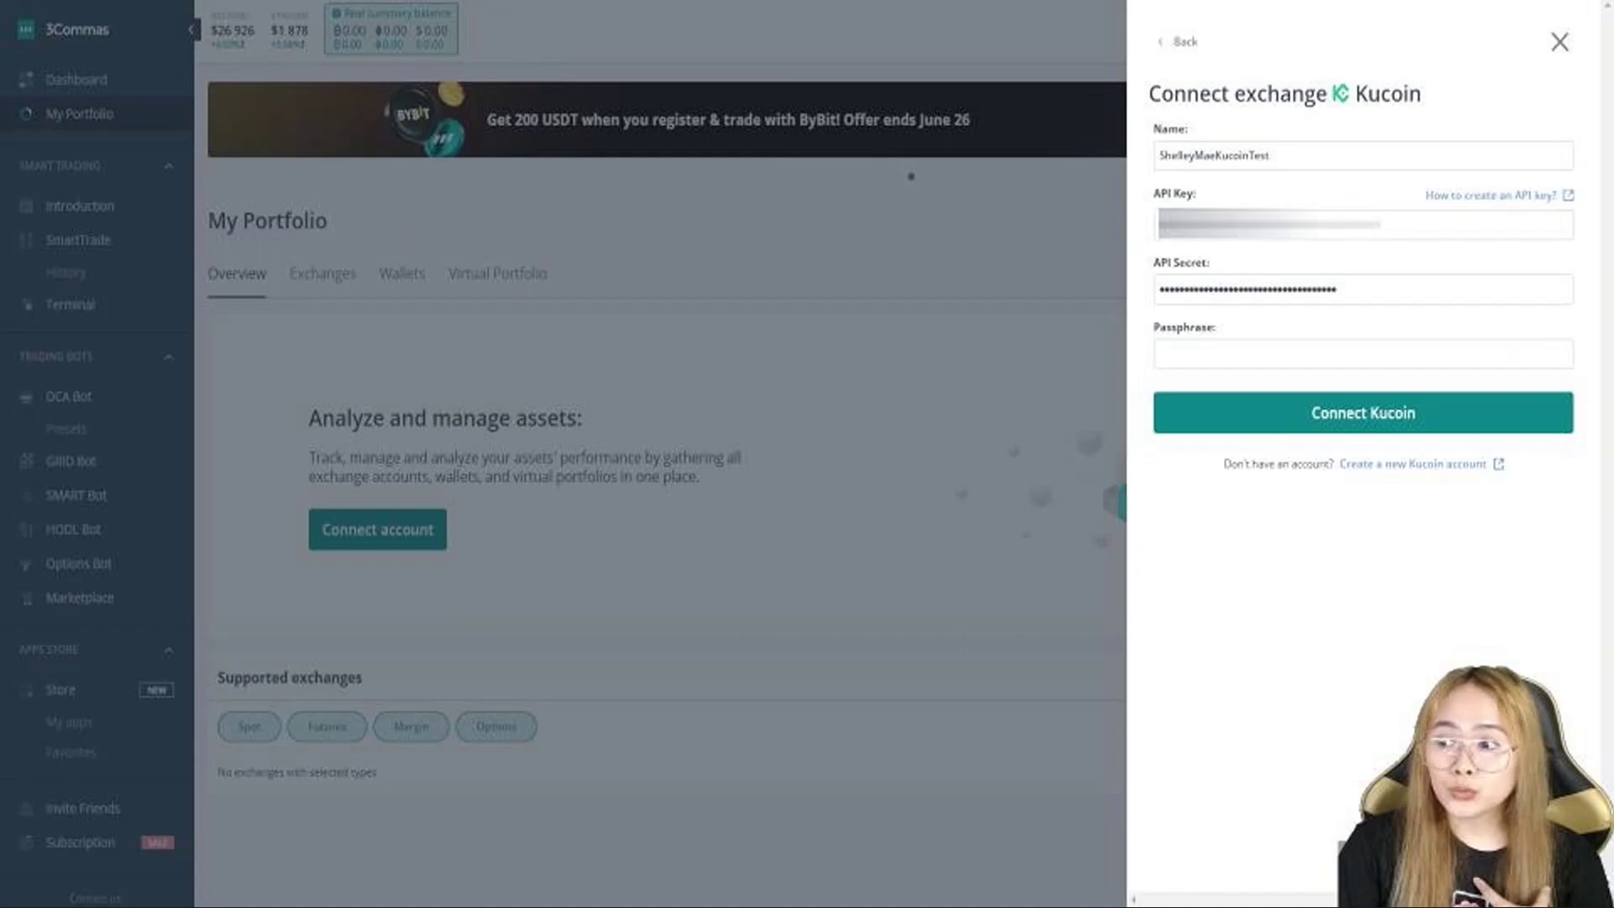
{"action": "key", "text": "ctrl+v"}
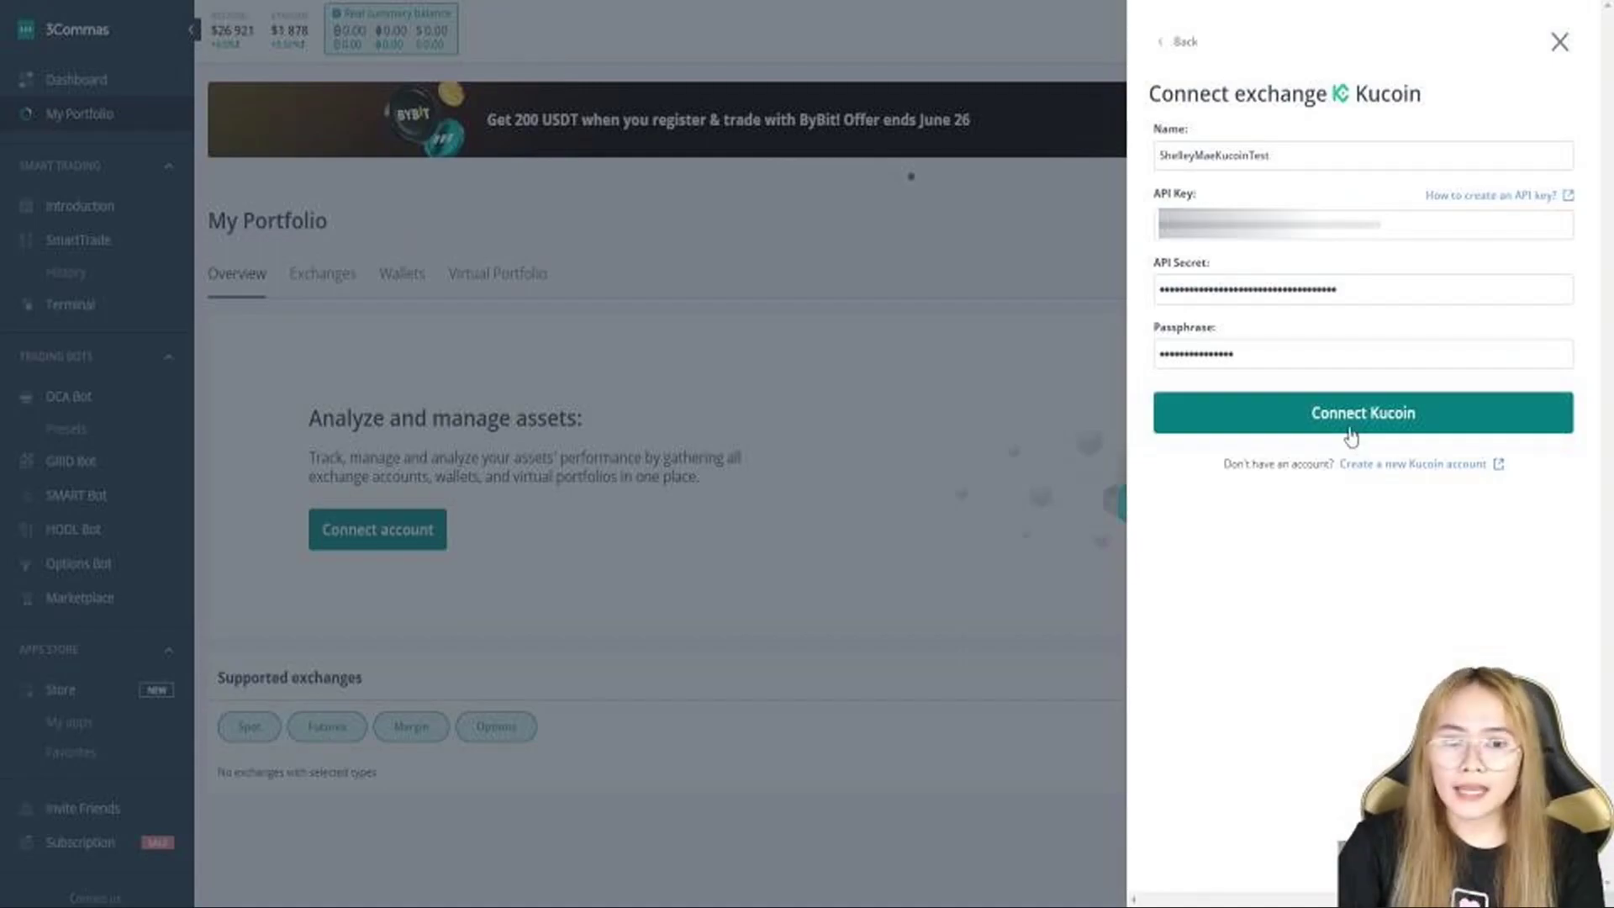
{"action": "left_click", "coordinate": [1414, 428]}
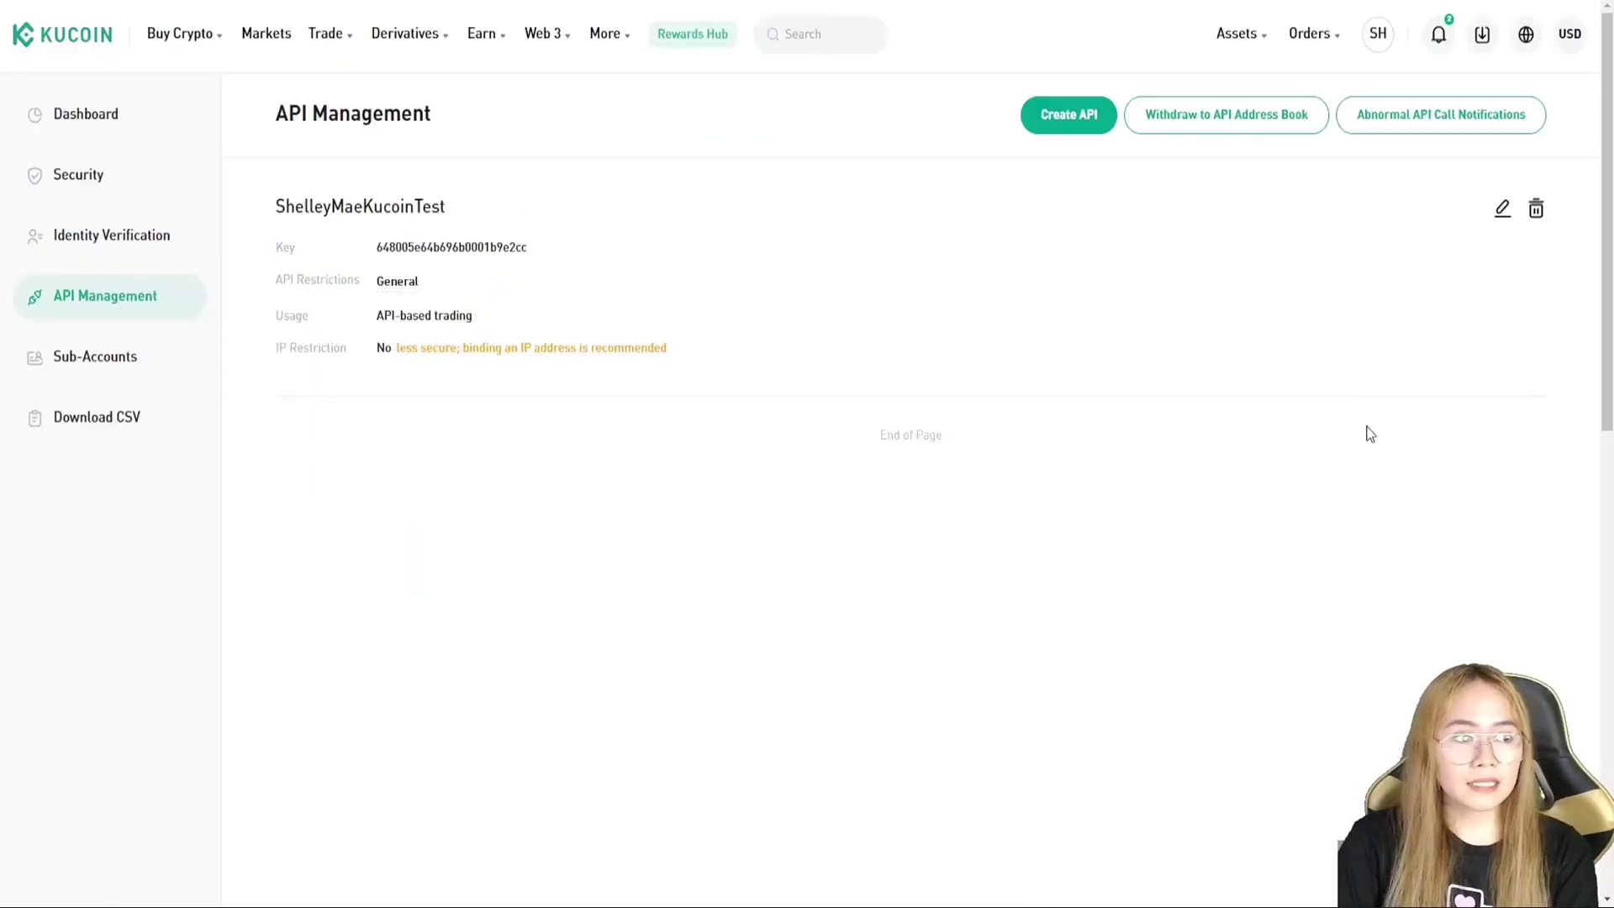
- Go to the Deposit Crypto page from the Assets menu with USDT selected
{"action": "mouse_move", "coordinate": [1240, 42]}
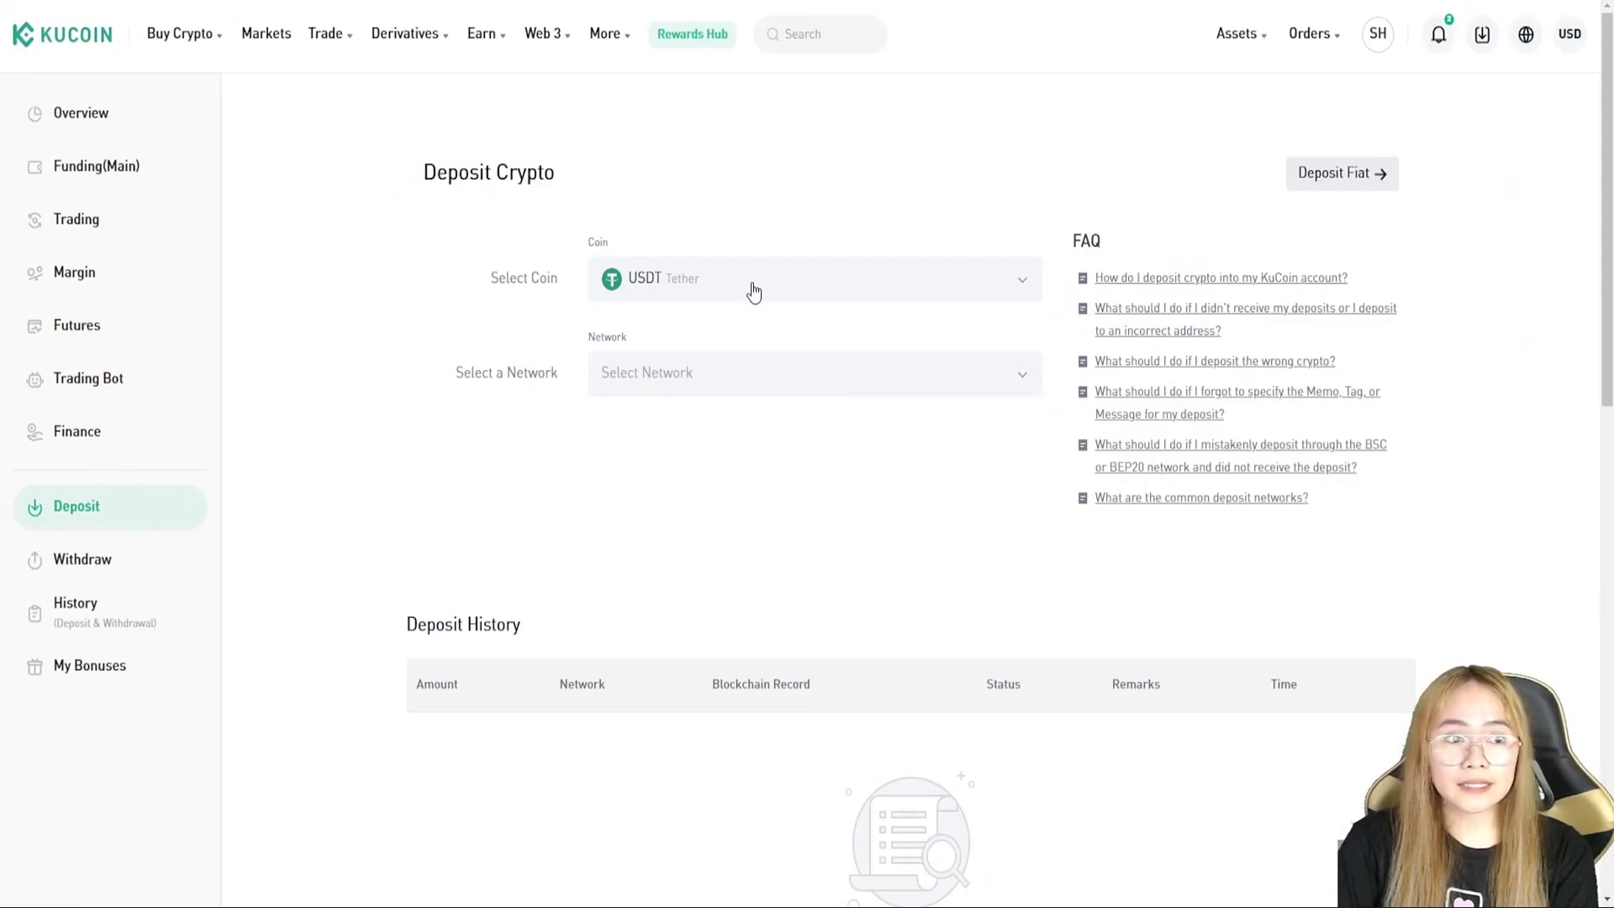
- Choose the TRX Tron network for the USDT deposit and copy its address
{"action": "left_click", "coordinate": [733, 385]}
{"action": "scroll", "coordinate": [786, 522], "scroll_direction": "down", "scroll_amount": 5}
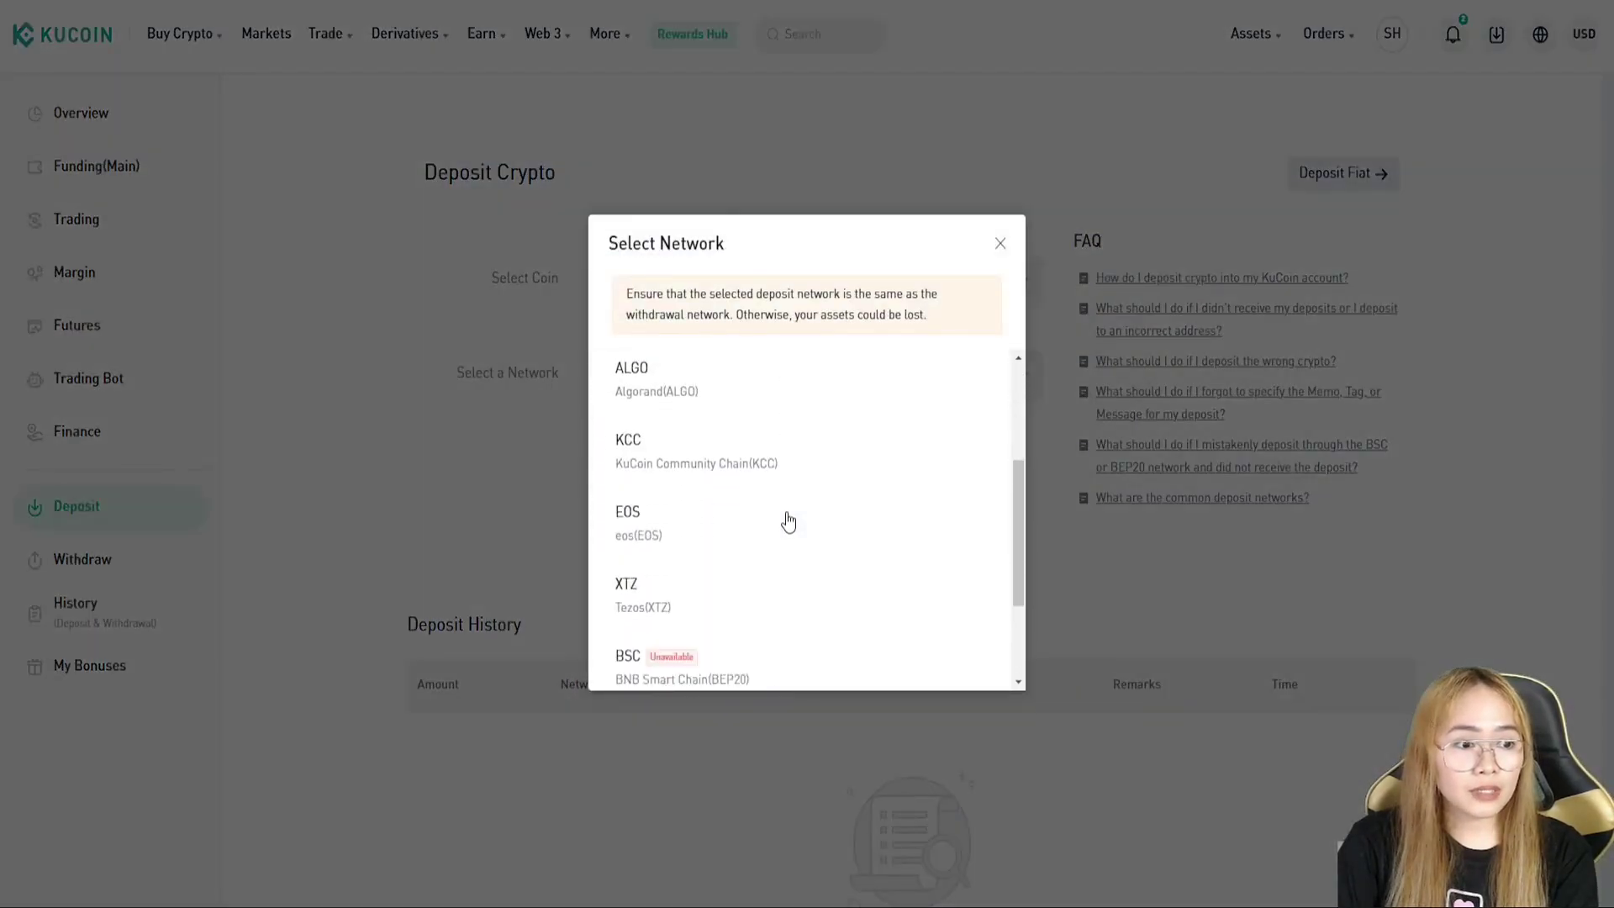
{"action": "scroll", "coordinate": [836, 626], "scroll_direction": "up", "scroll_amount": 2}
{"action": "scroll", "coordinate": [838, 626], "scroll_direction": "up", "scroll_amount": 3}
{"action": "left_click", "coordinate": [724, 464]}
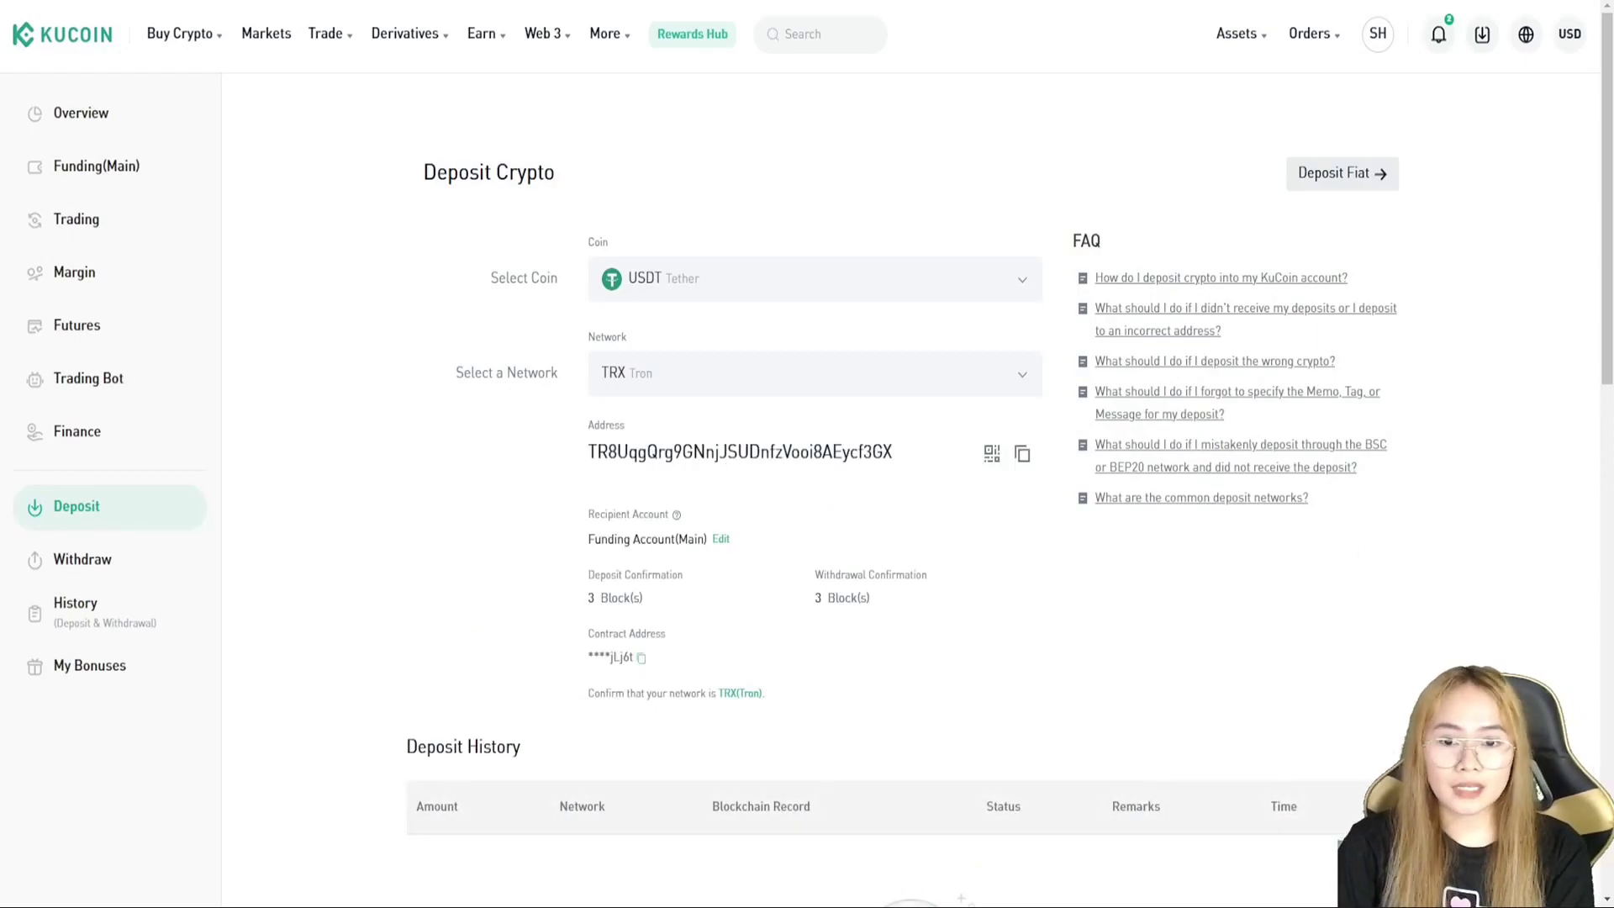
{"action": "left_click", "coordinate": [1021, 454]}
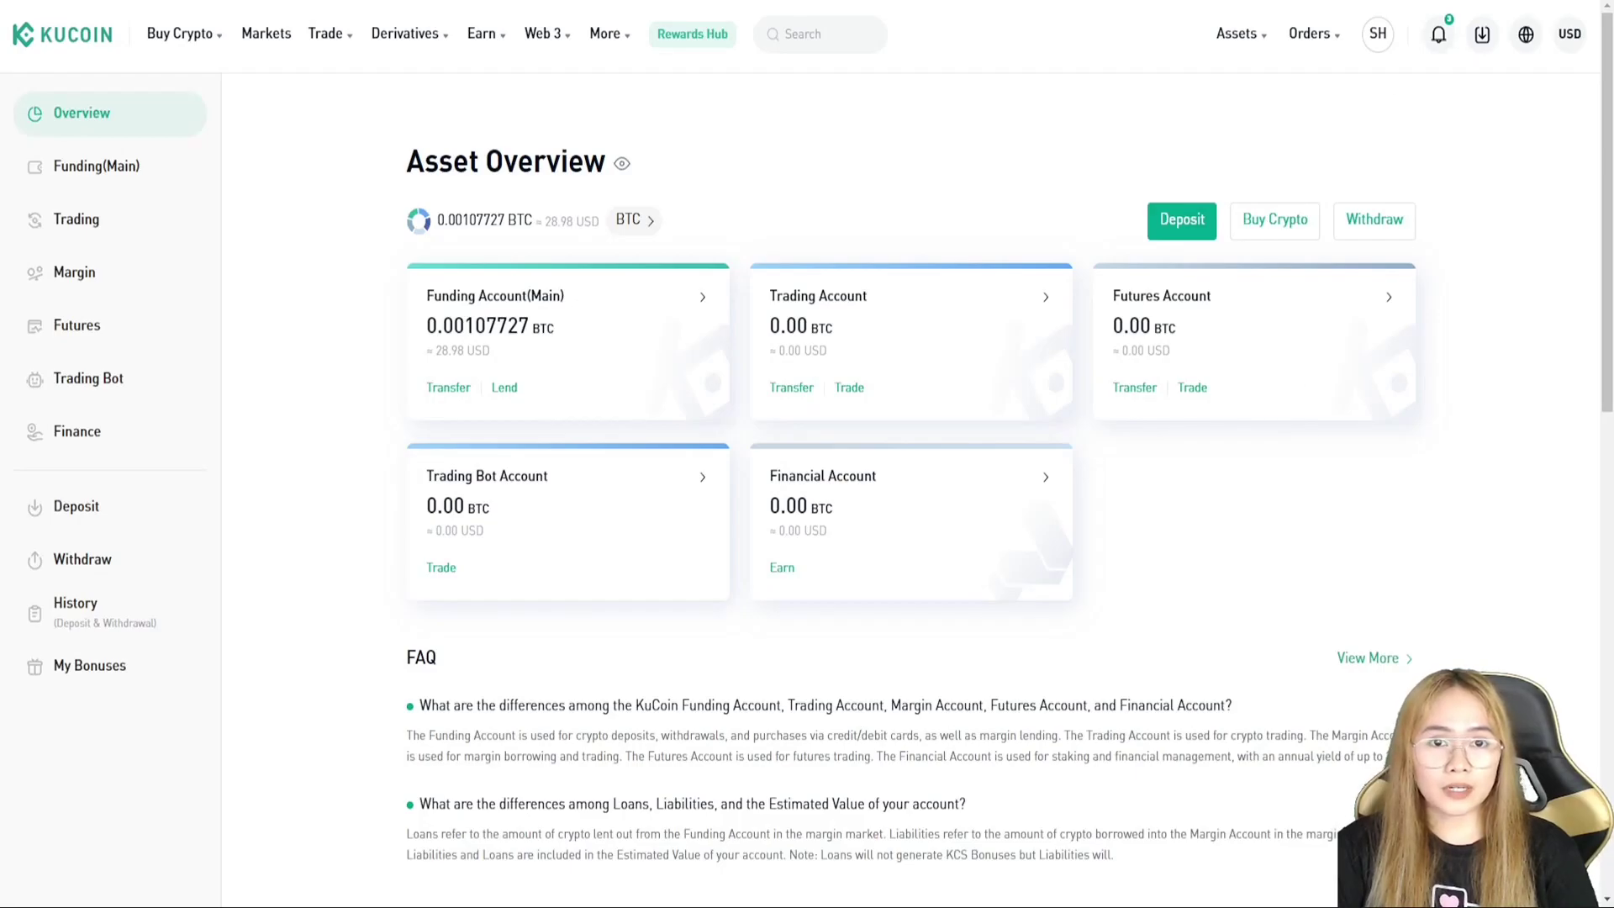
- Switch the display currency to PHP, then glance at the Language options without changing them
{"action": "left_click", "coordinate": [1569, 34]}
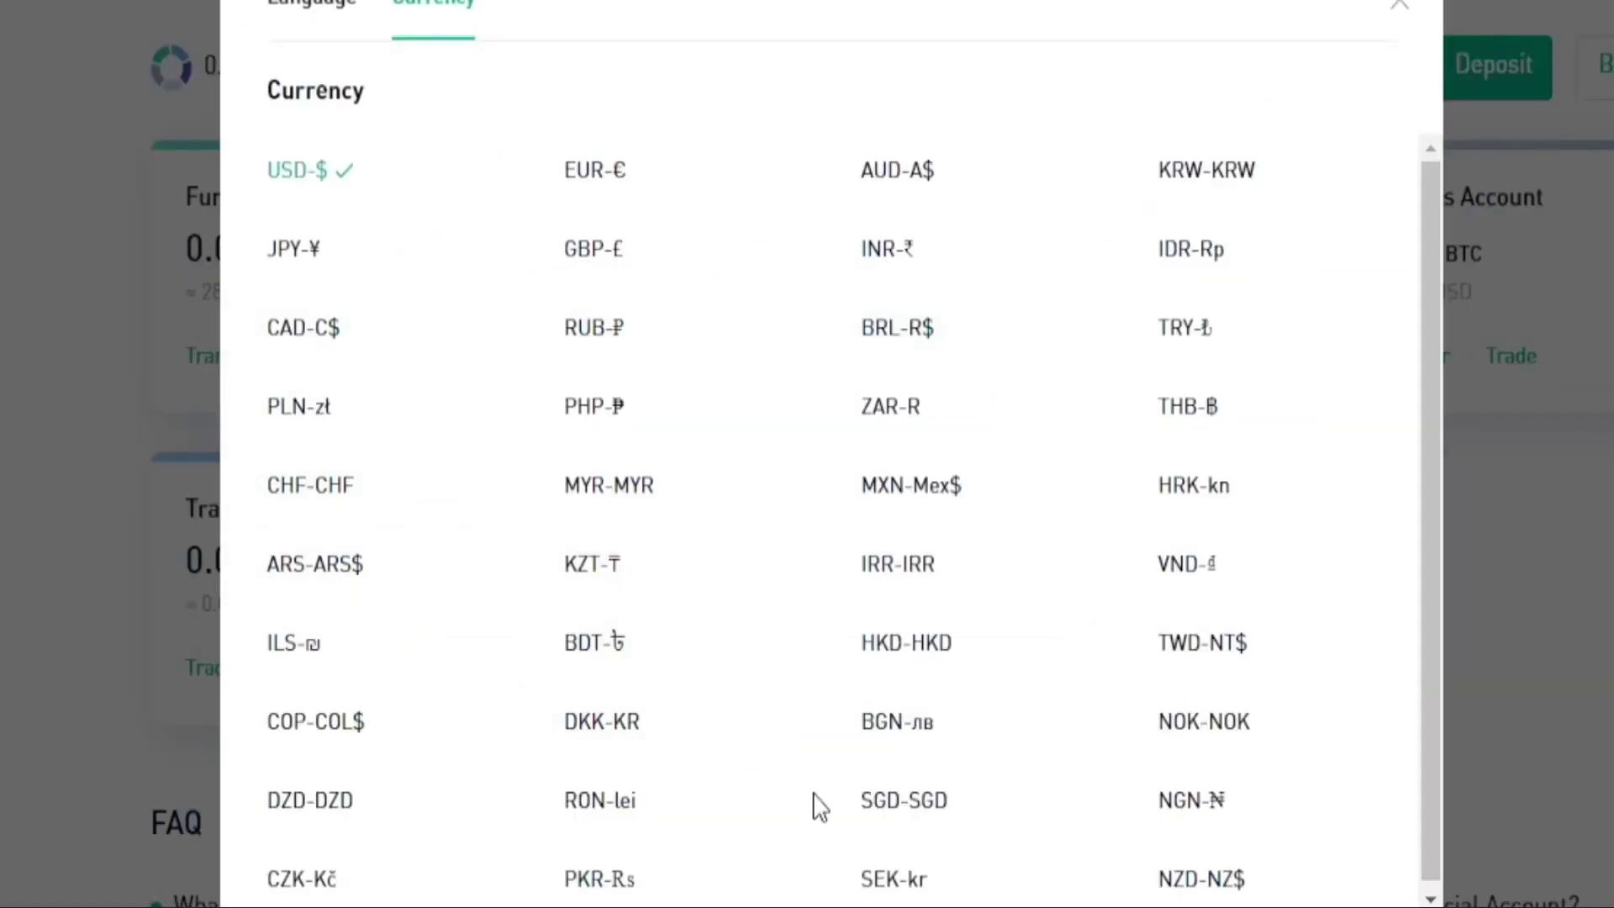
{"action": "scroll", "coordinate": [378, 731], "scroll_direction": "down", "scroll_amount": 1}
{"action": "left_click", "coordinate": [591, 332]}
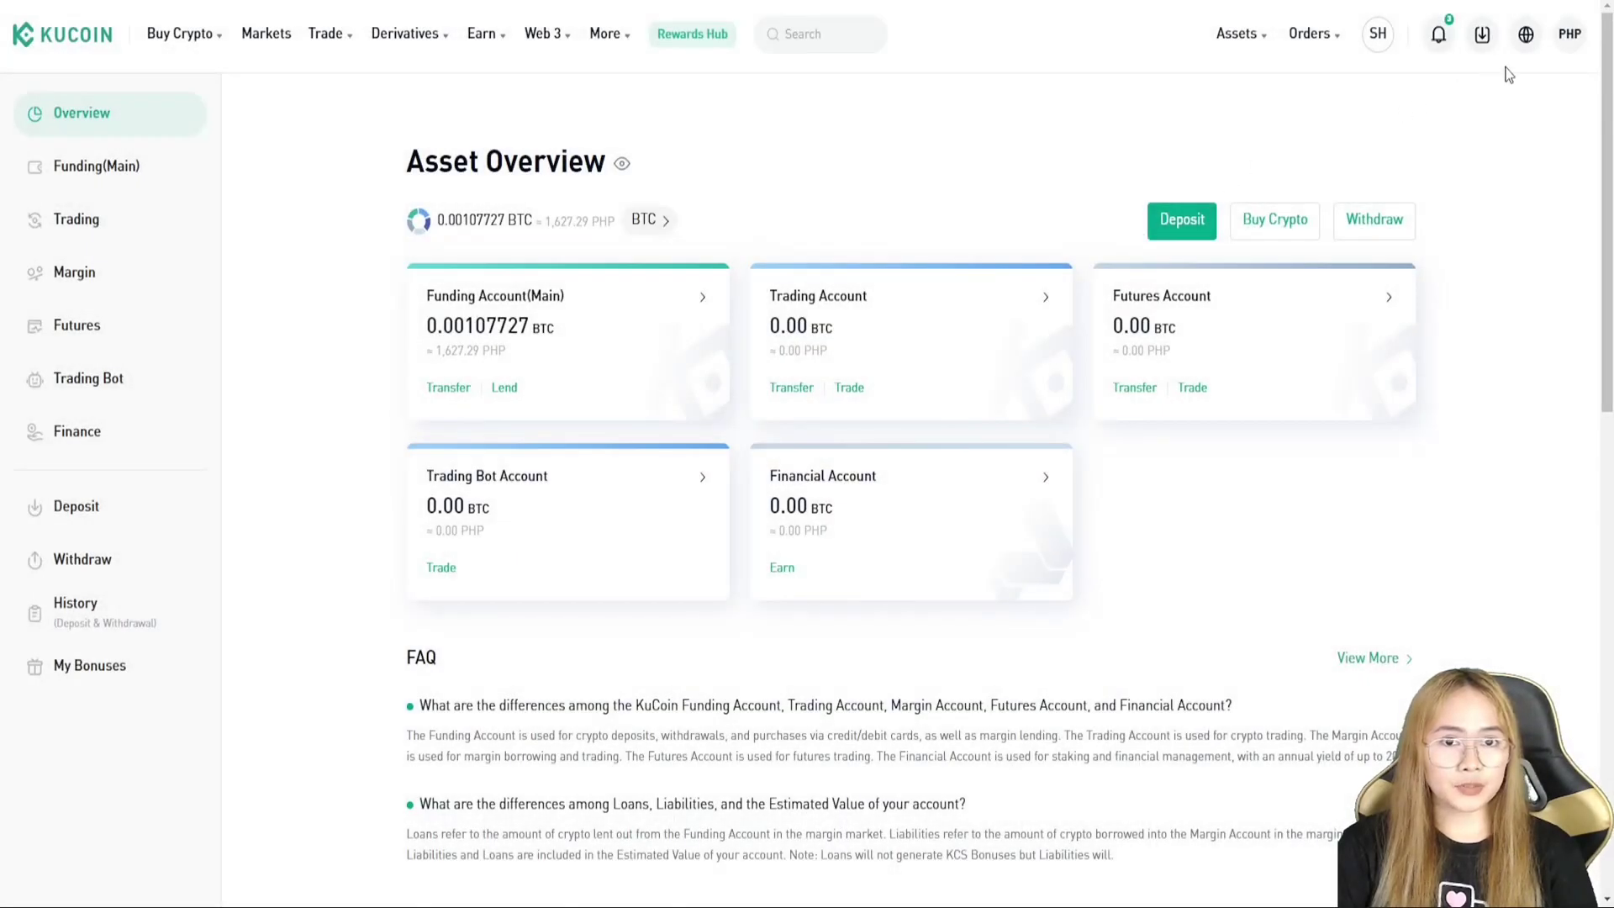
{"action": "left_click", "coordinate": [1569, 34]}
{"action": "left_click", "coordinate": [507, 180]}
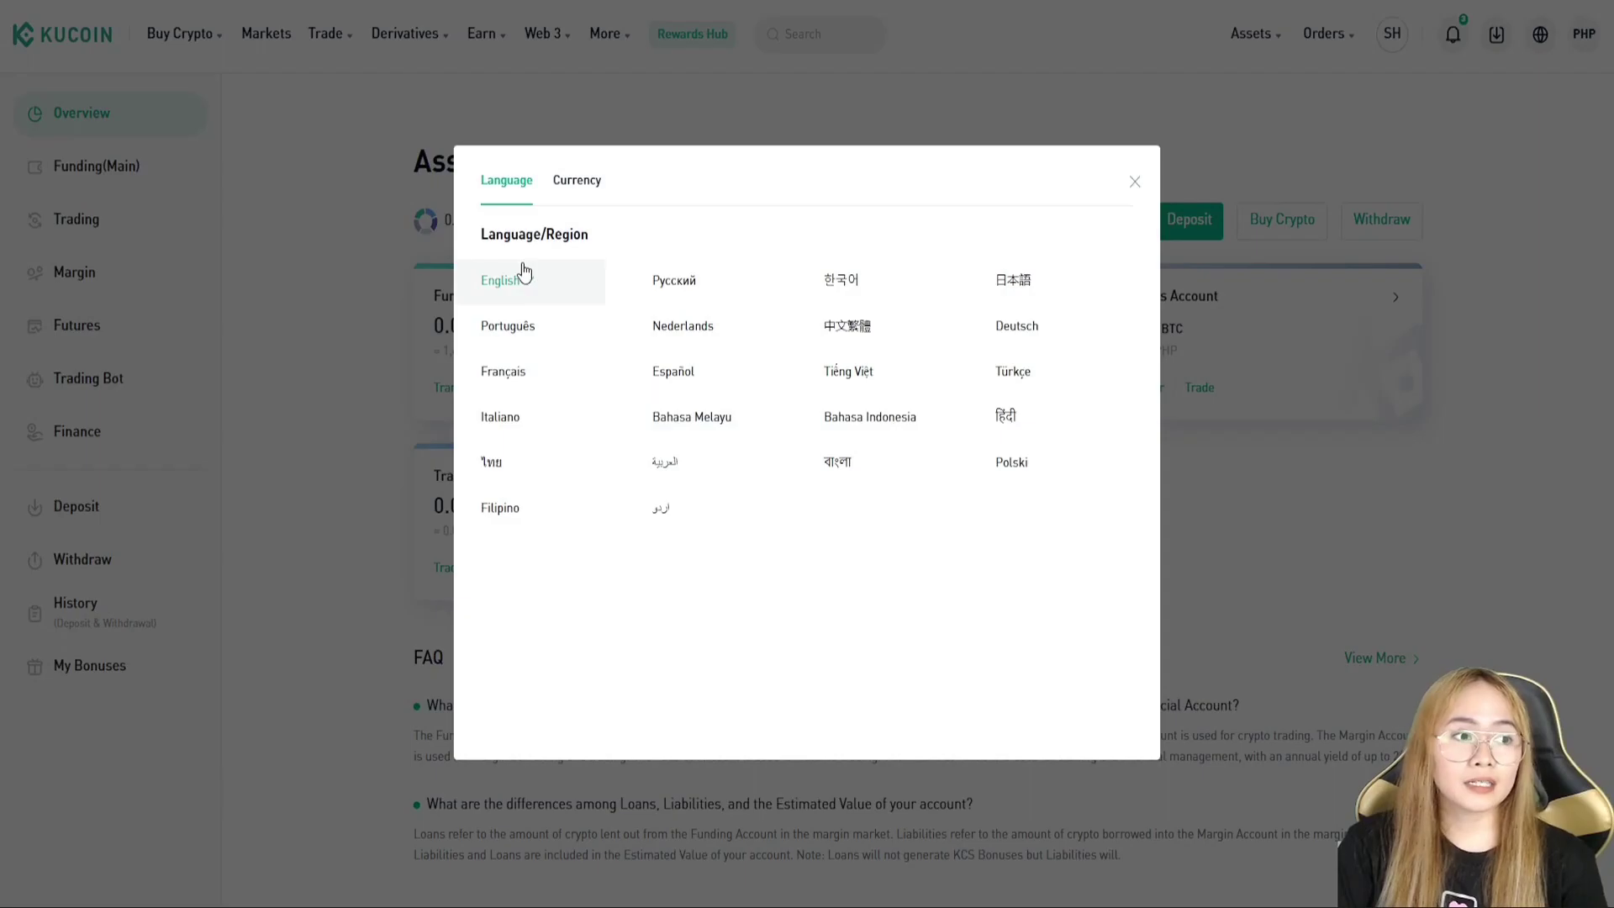
{"action": "left_click", "coordinate": [356, 353]}
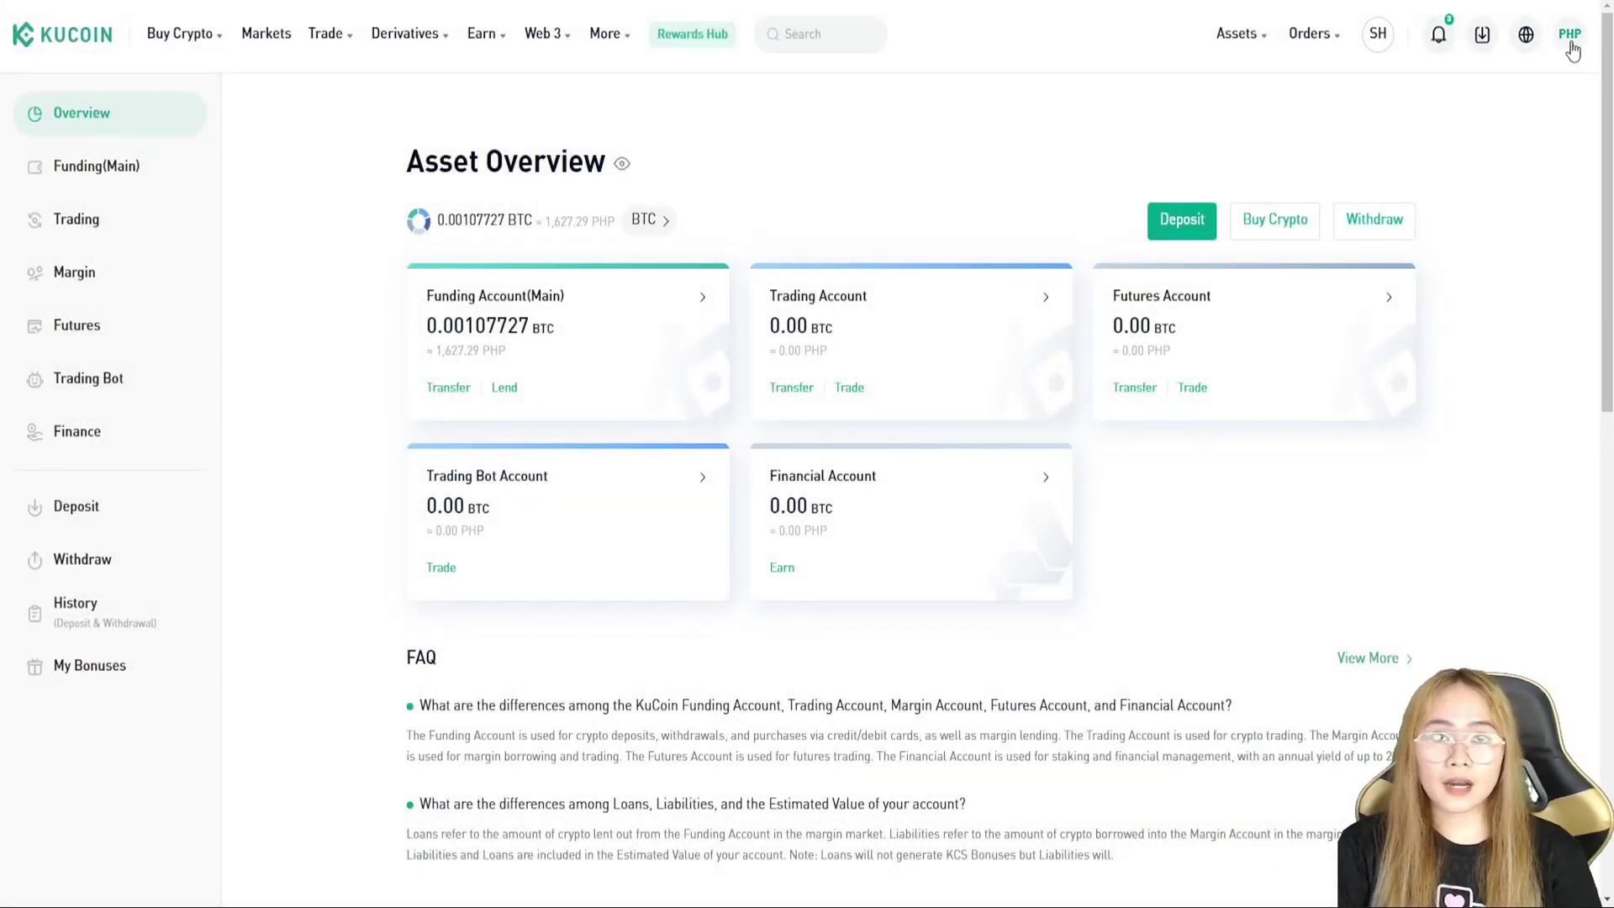
- Review the Funding account's 29.00 USDT holding and its peso value
{"action": "scroll", "coordinate": [753, 434], "scroll_direction": "down", "scroll_amount": 1}
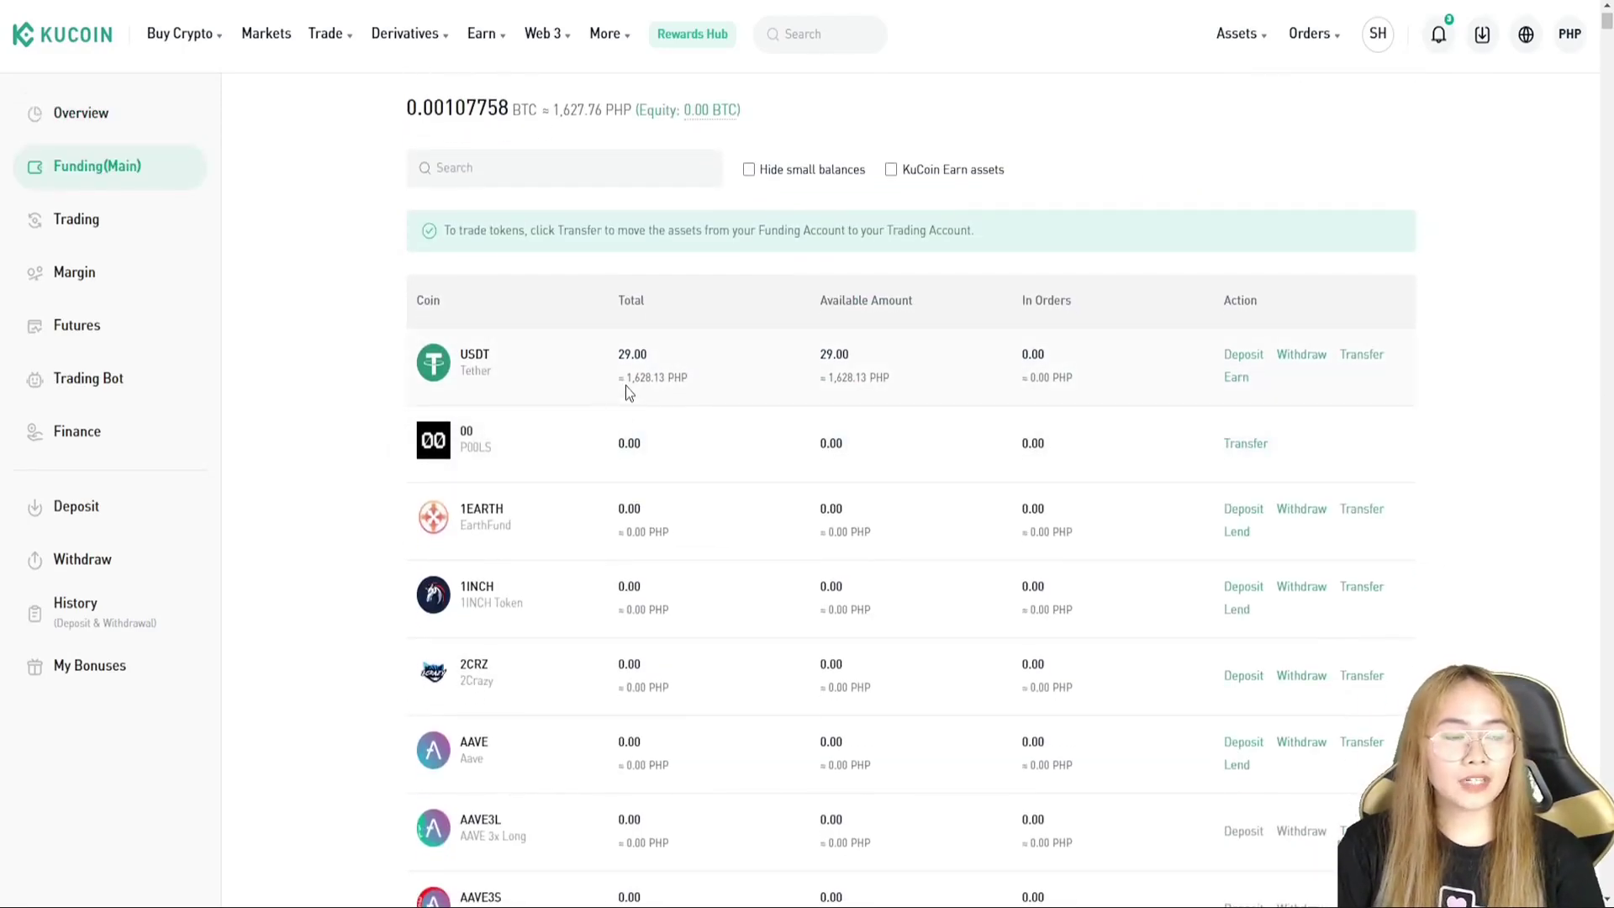
{"action": "mouse_move", "coordinate": [627, 377]}
{"action": "left_mouse_down"}
{"action": "mouse_move", "coordinate": [658, 377]}
{"action": "mouse_move", "coordinate": [635, 377]}
{"action": "left_mouse_up"}
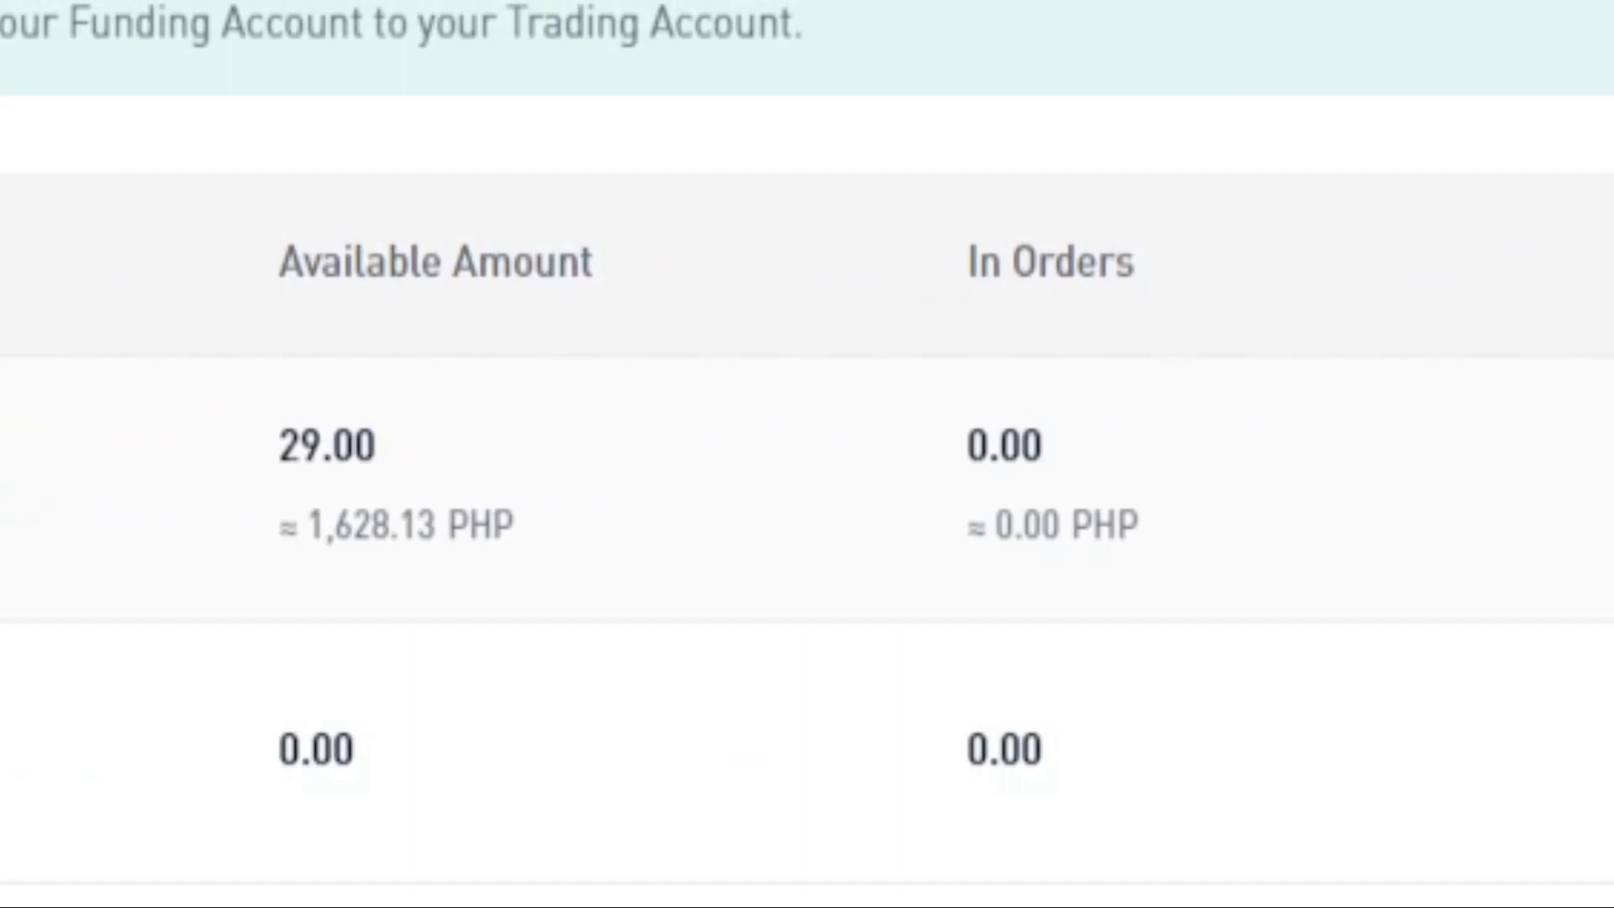
{"action": "left_click", "coordinate": [662, 379]}
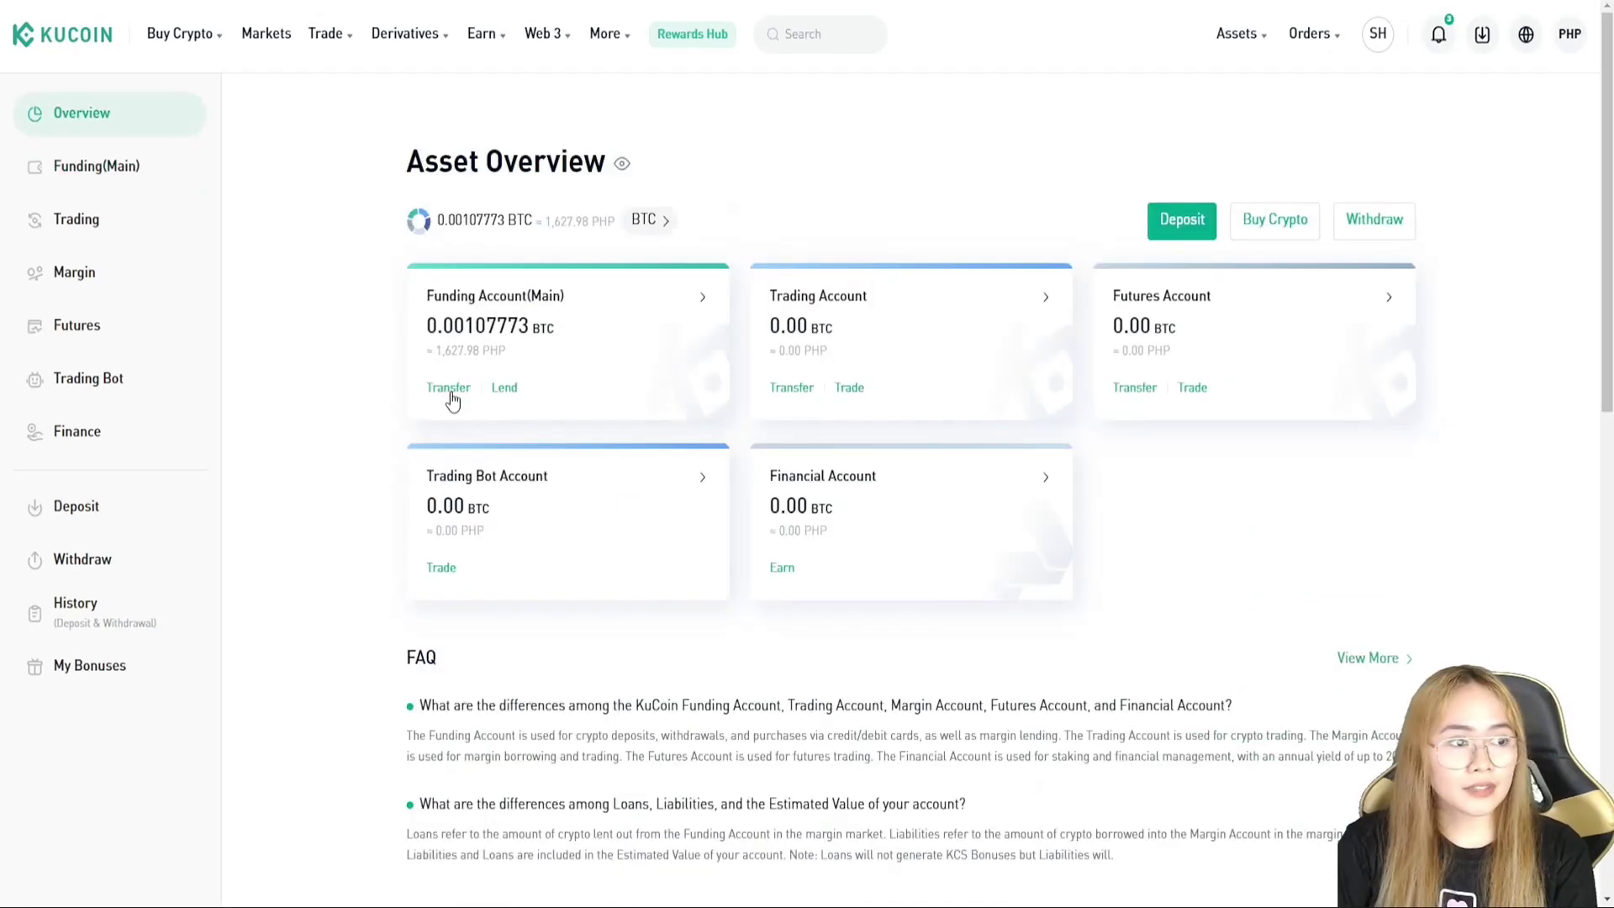
- Transfer the full 29 USDT from KuCoin's Funding Account to the Trading Account
{"action": "left_click", "coordinate": [449, 389]}
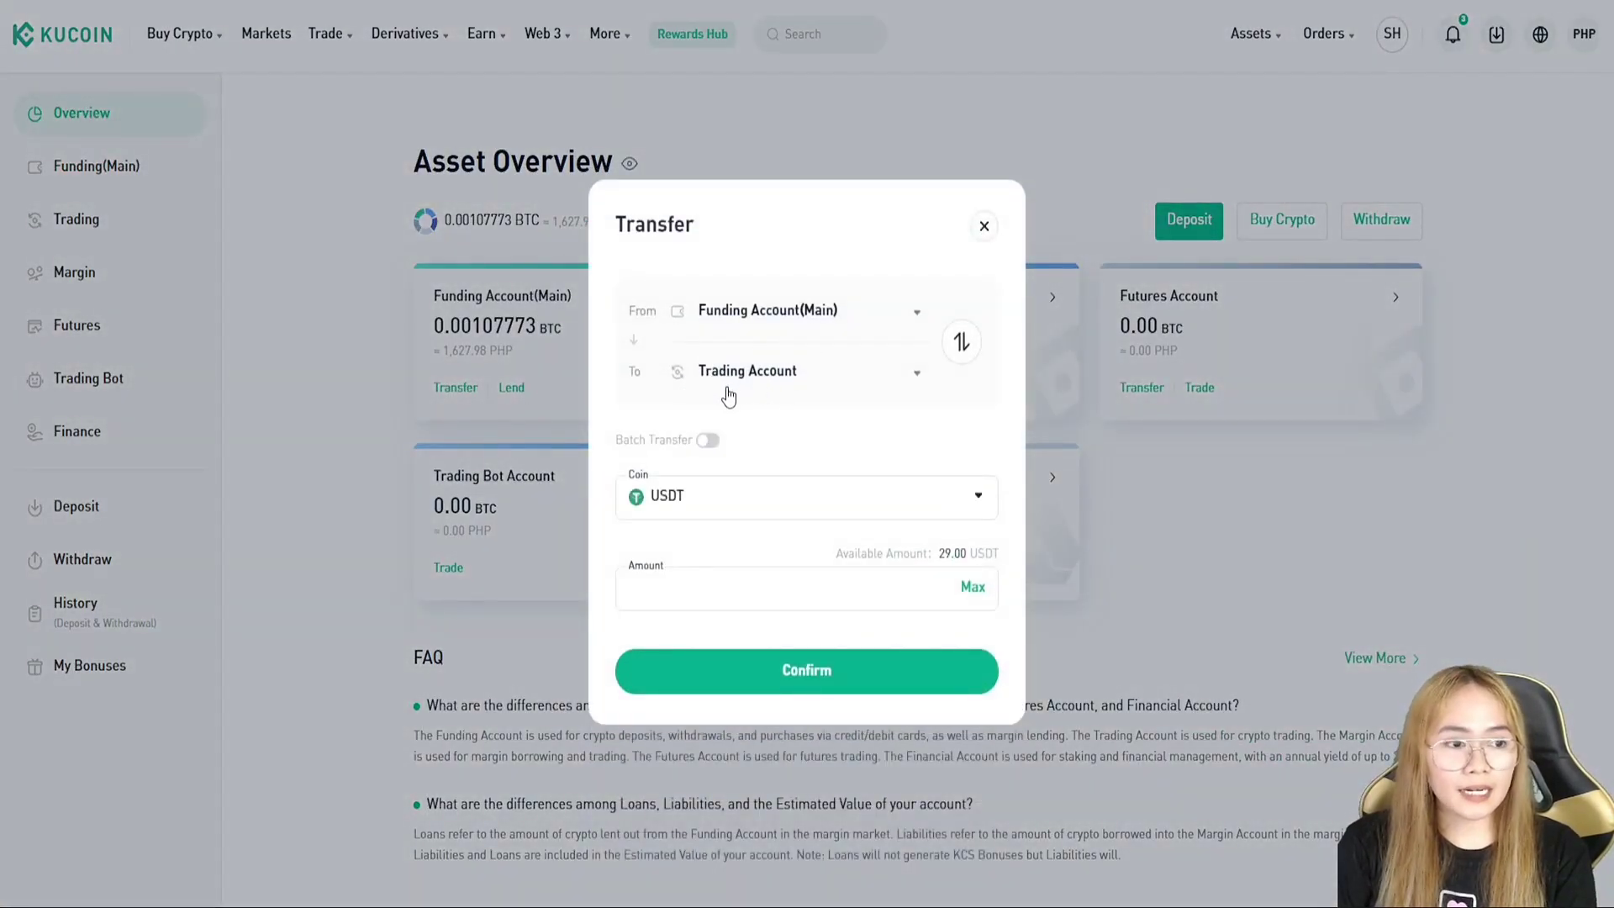
{"action": "left_click", "coordinate": [316, 331]}
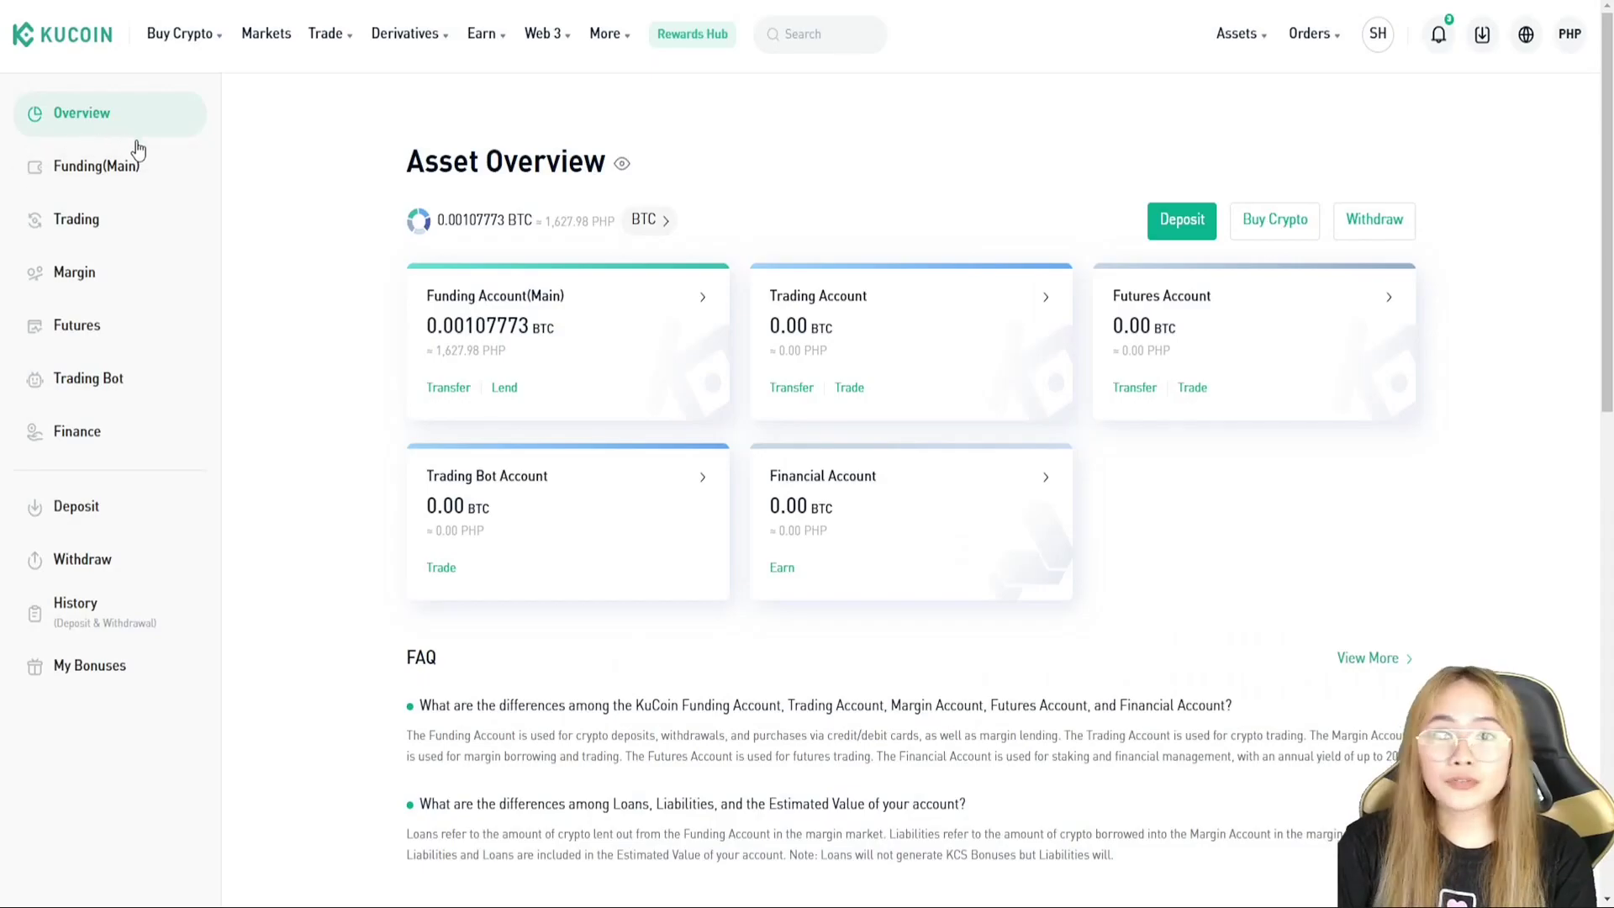
{"action": "left_click", "coordinate": [449, 388]}
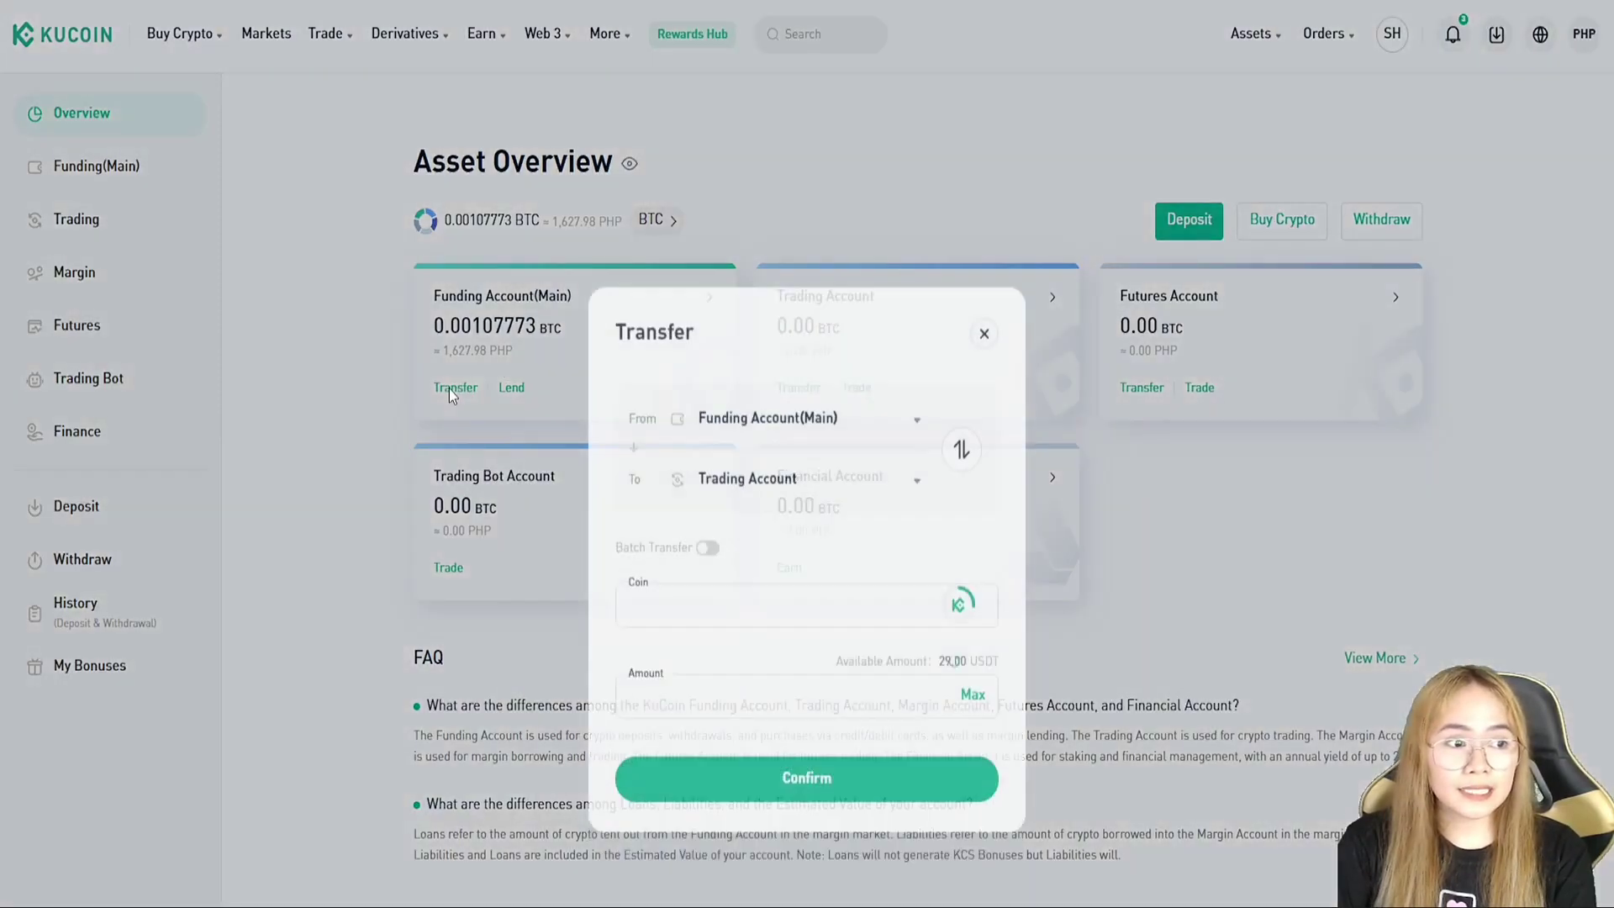
{"action": "left_click", "coordinate": [973, 586]}
{"action": "left_click", "coordinate": [920, 667]}
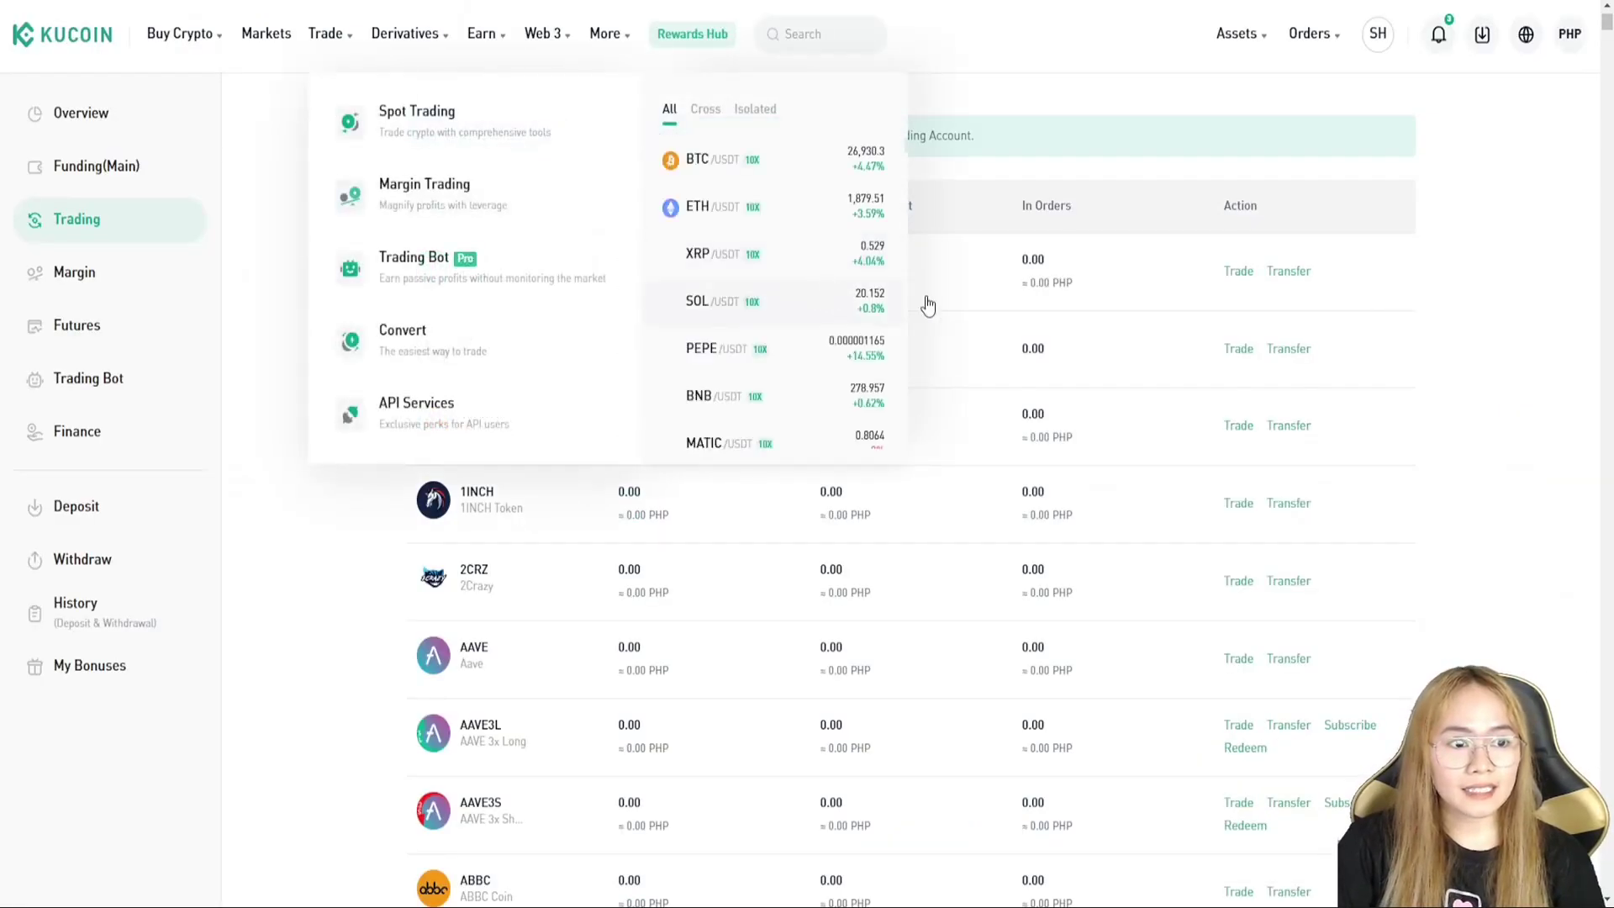
{"action": "scroll", "coordinate": [718, 275], "scroll_direction": "up", "scroll_amount": 3}
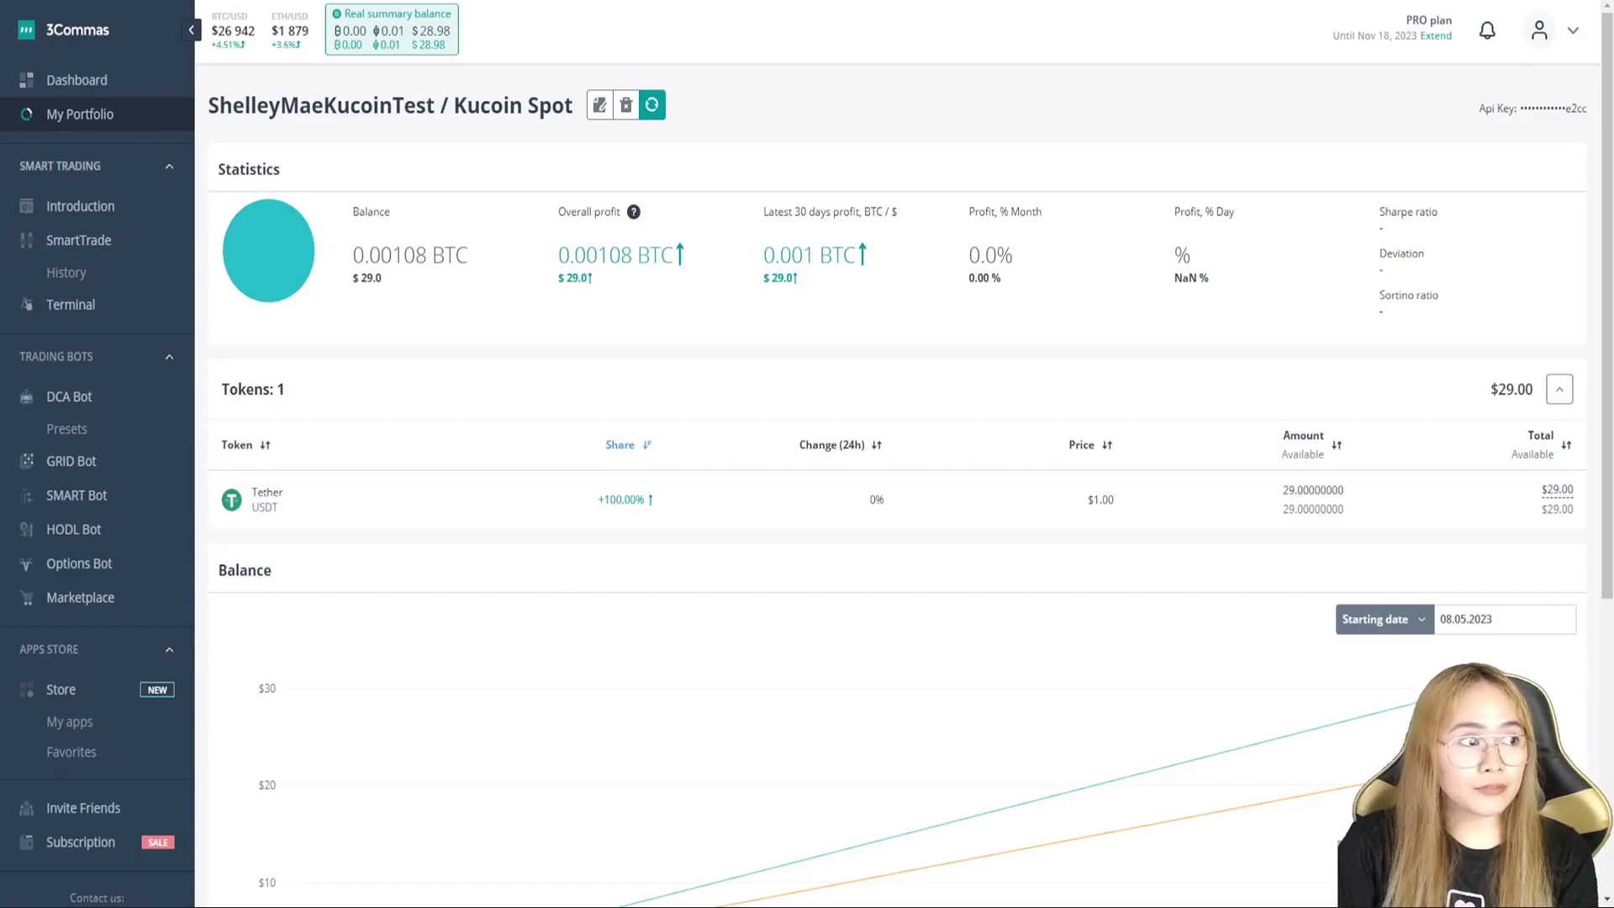
- Go from My Portfolio to the SmartTrade terminal for Kucoin Spot, showing the OXEN/BTC chart and form
{"action": "left_click", "coordinate": [79, 118]}
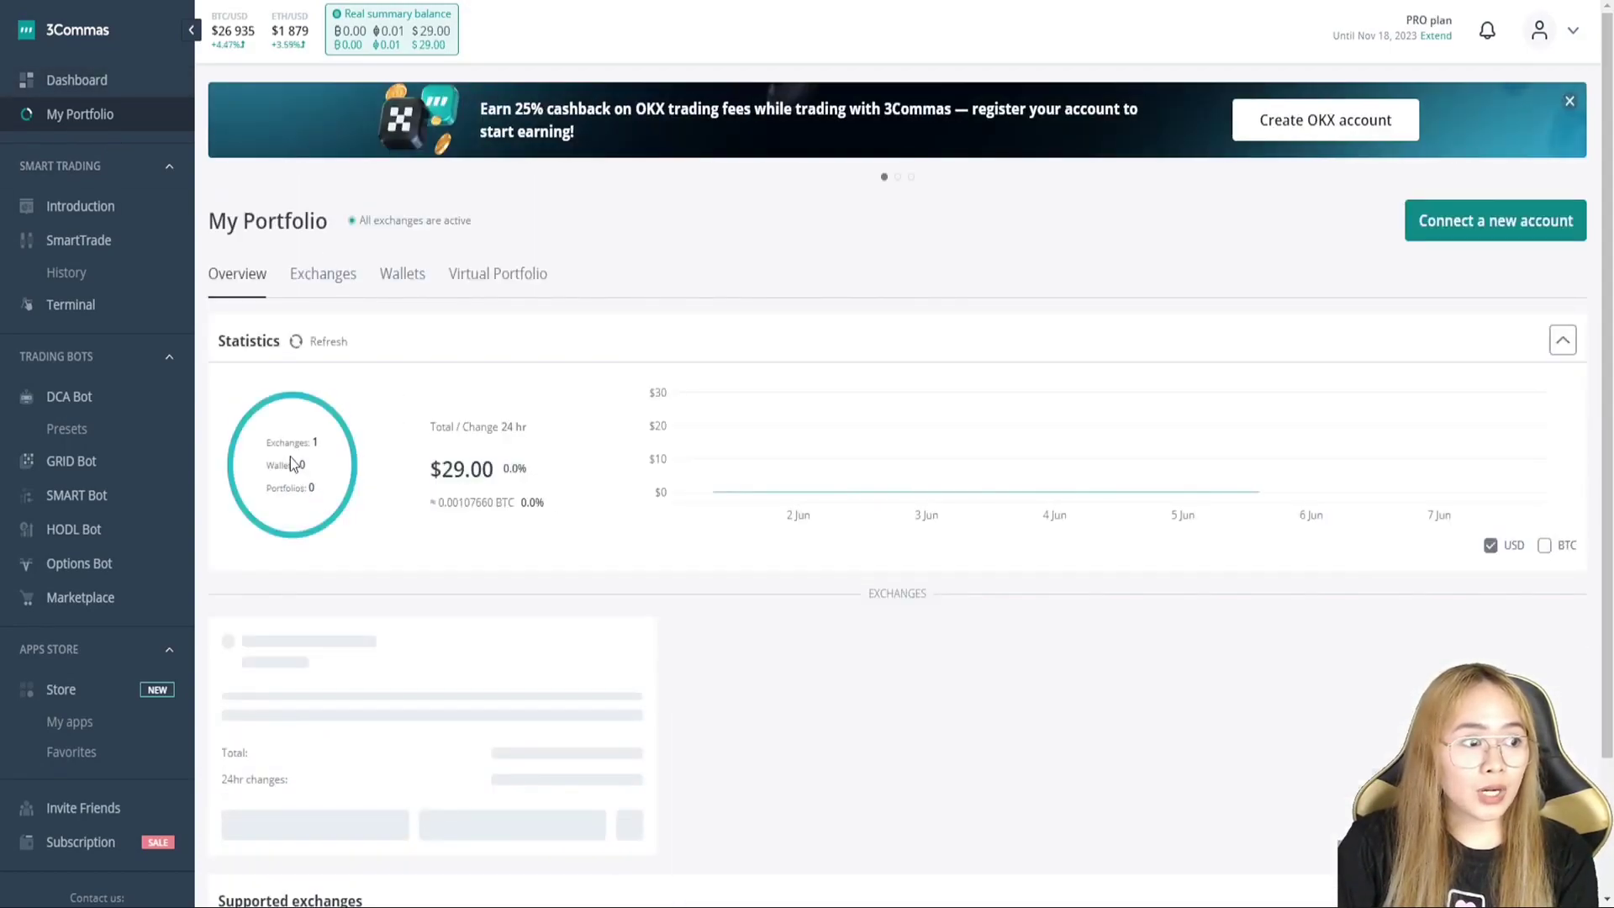
{"action": "scroll", "coordinate": [314, 442], "scroll_direction": "down", "scroll_amount": 1}
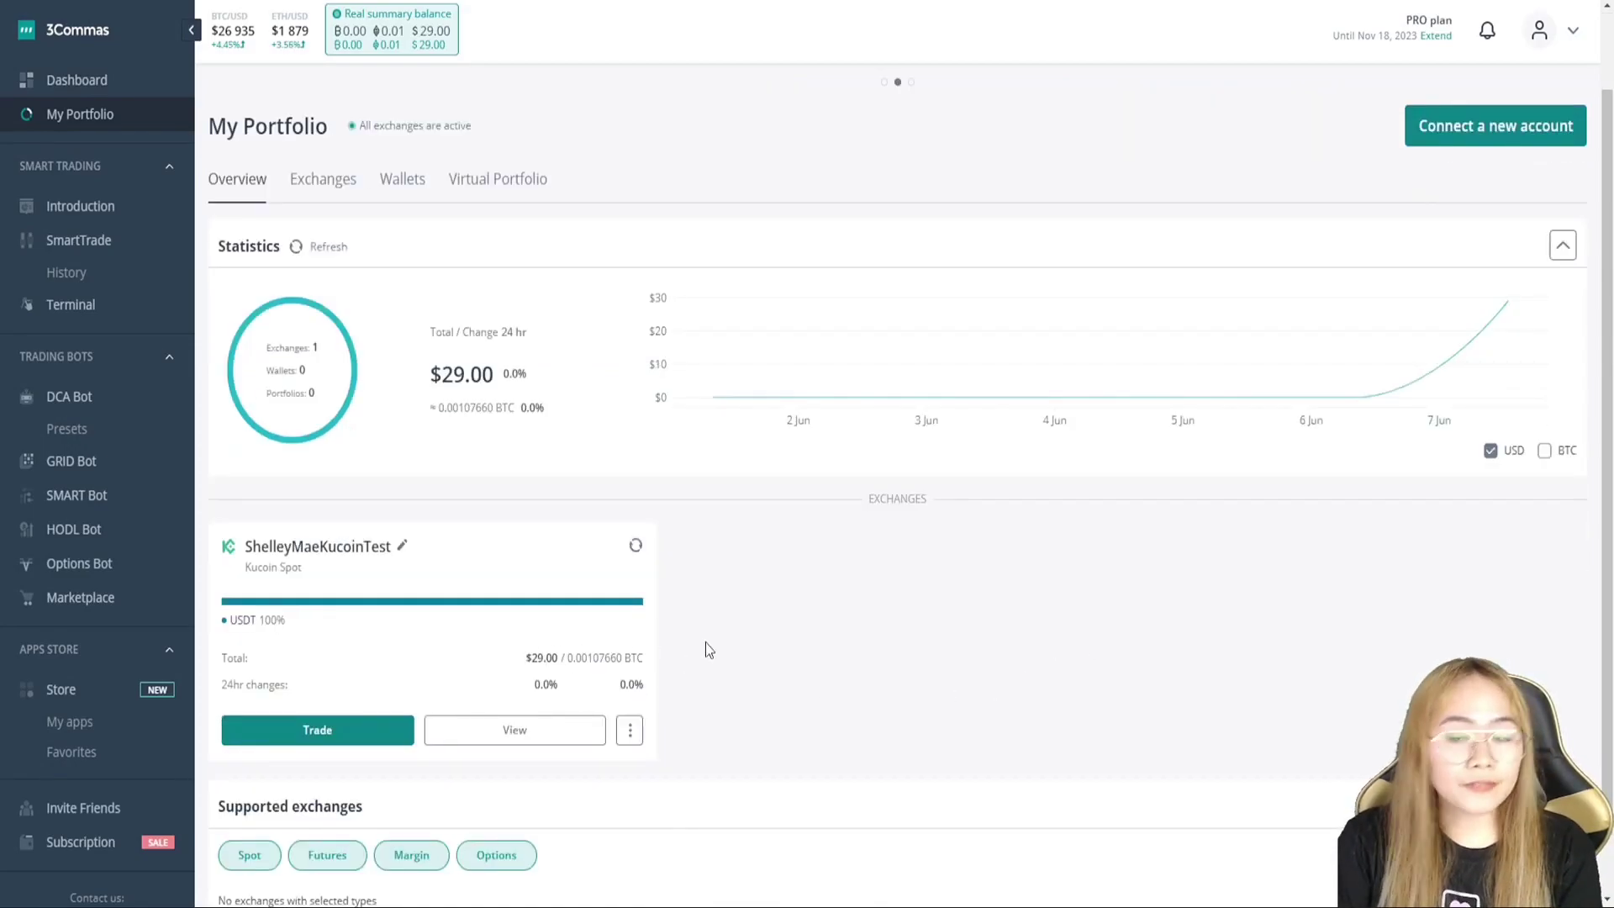
{"action": "left_click", "coordinate": [82, 271]}
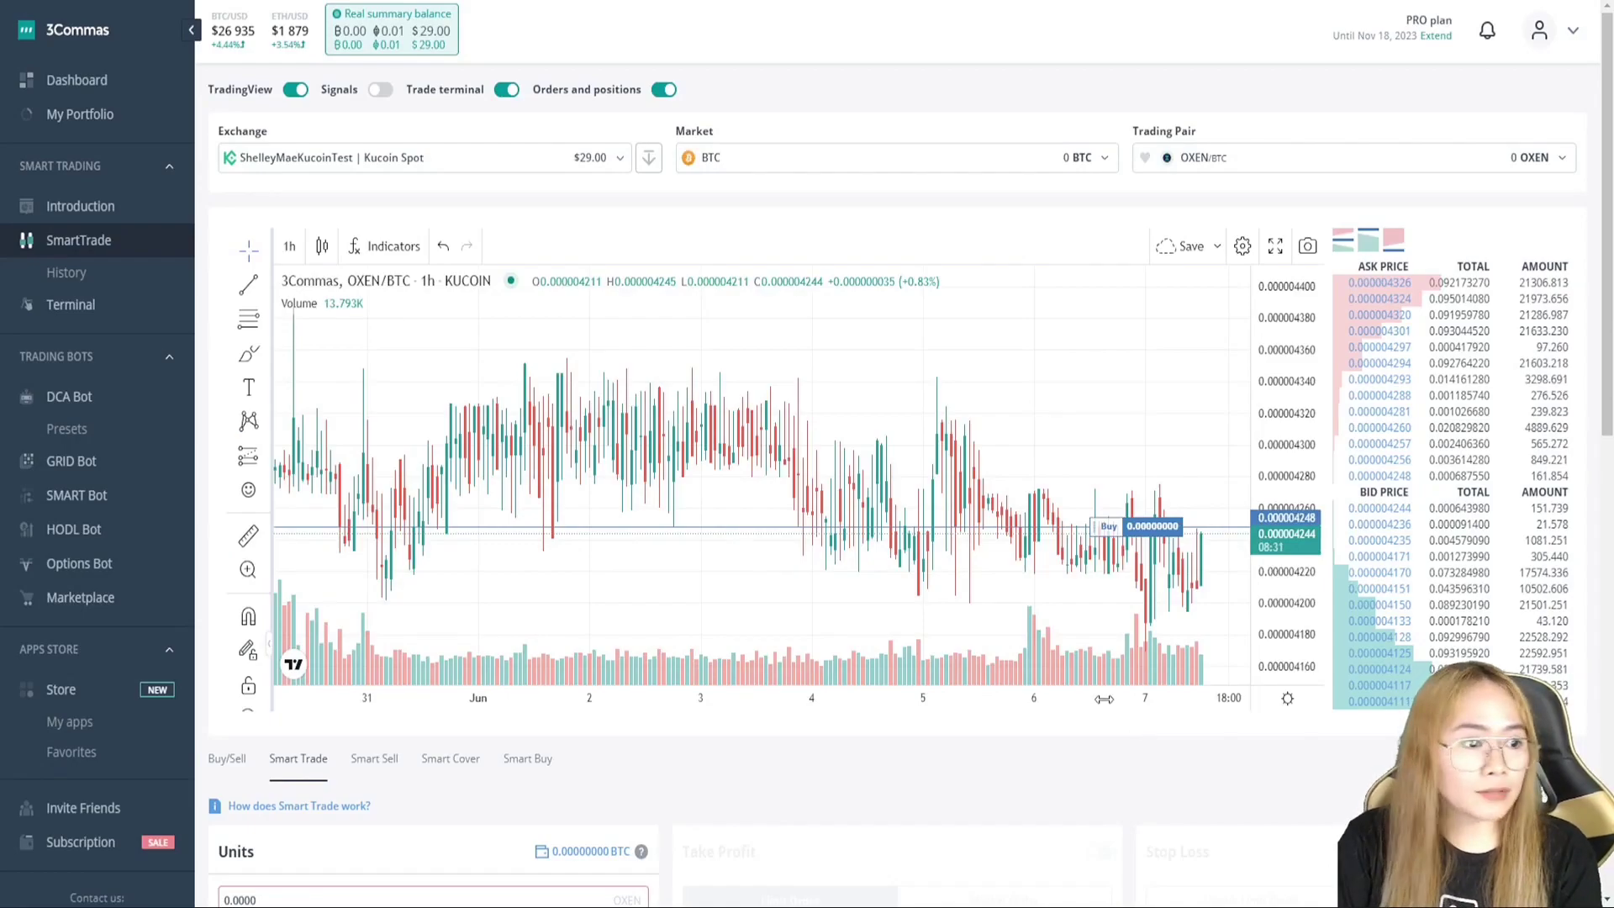
{"action": "scroll", "coordinate": [1104, 698], "scroll_direction": "down", "scroll_amount": 2}
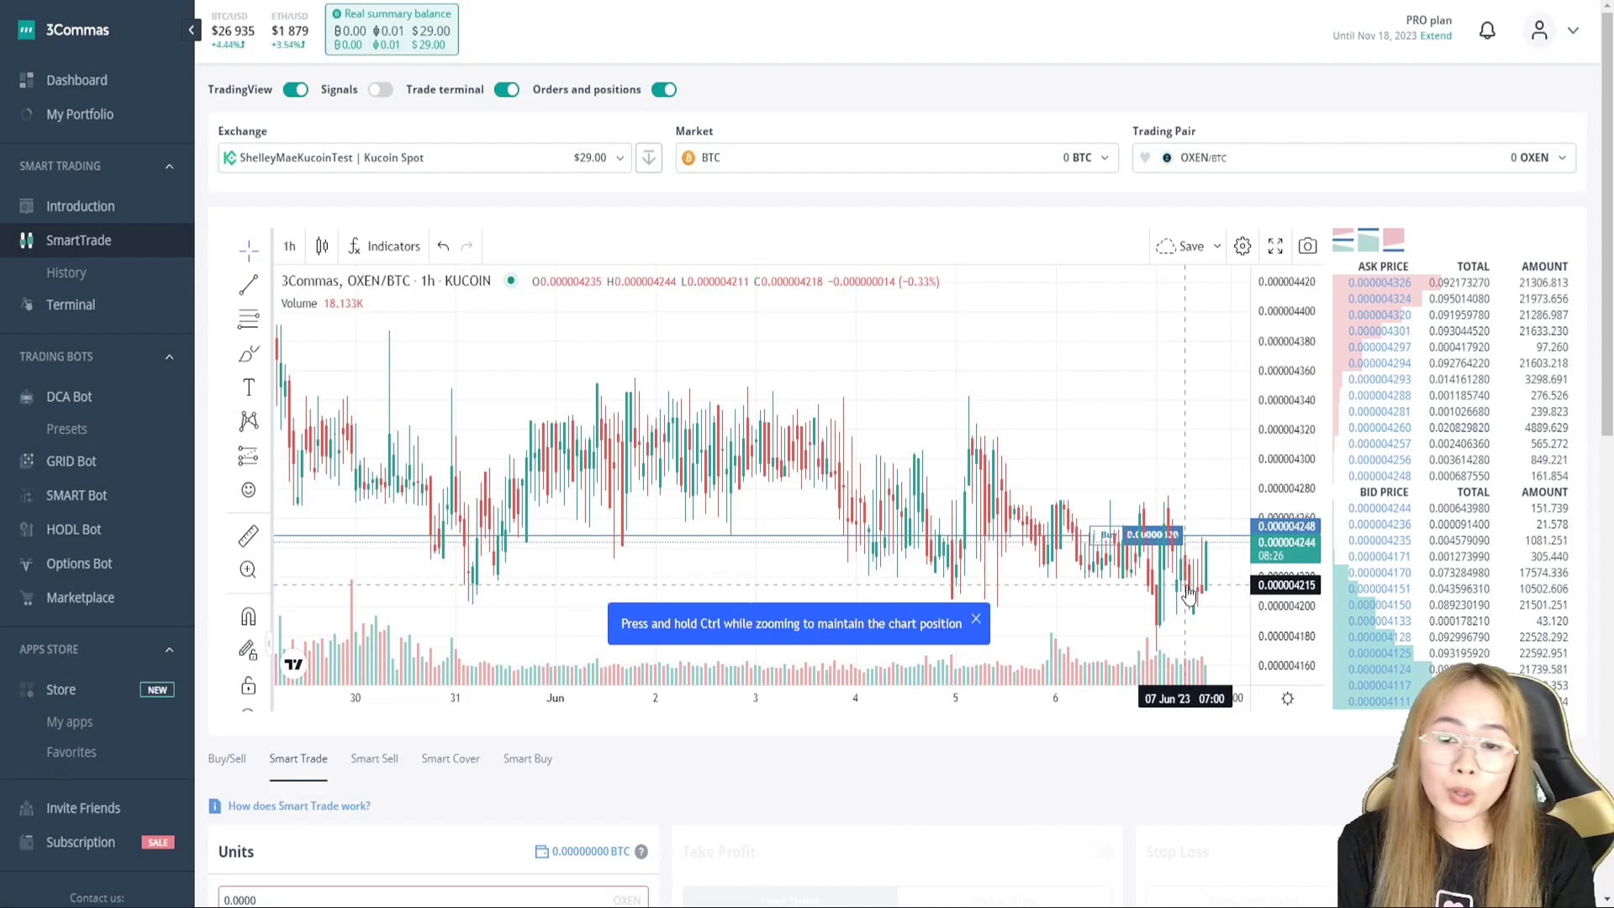
{"action": "scroll", "coordinate": [1188, 594], "scroll_direction": "down", "scroll_amount": 2}
{"action": "scroll", "coordinate": [301, 627], "scroll_direction": "down", "scroll_amount": 2}
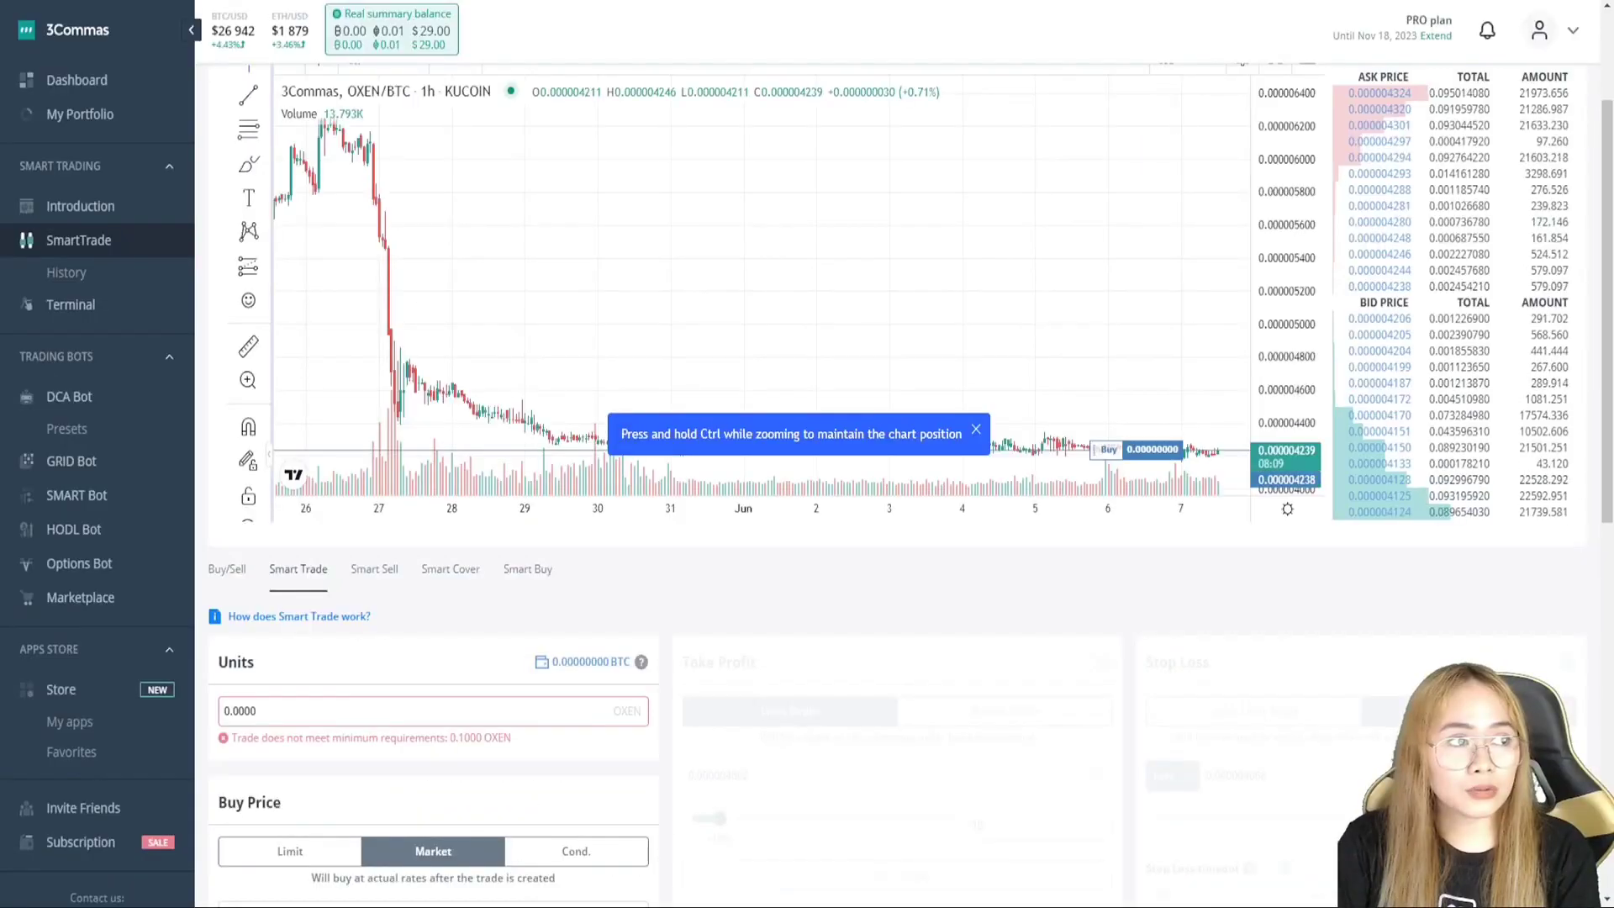
- Open the Smart Trades FAQ article in the 3Commas Help Center
{"action": "left_click", "coordinate": [296, 617]}
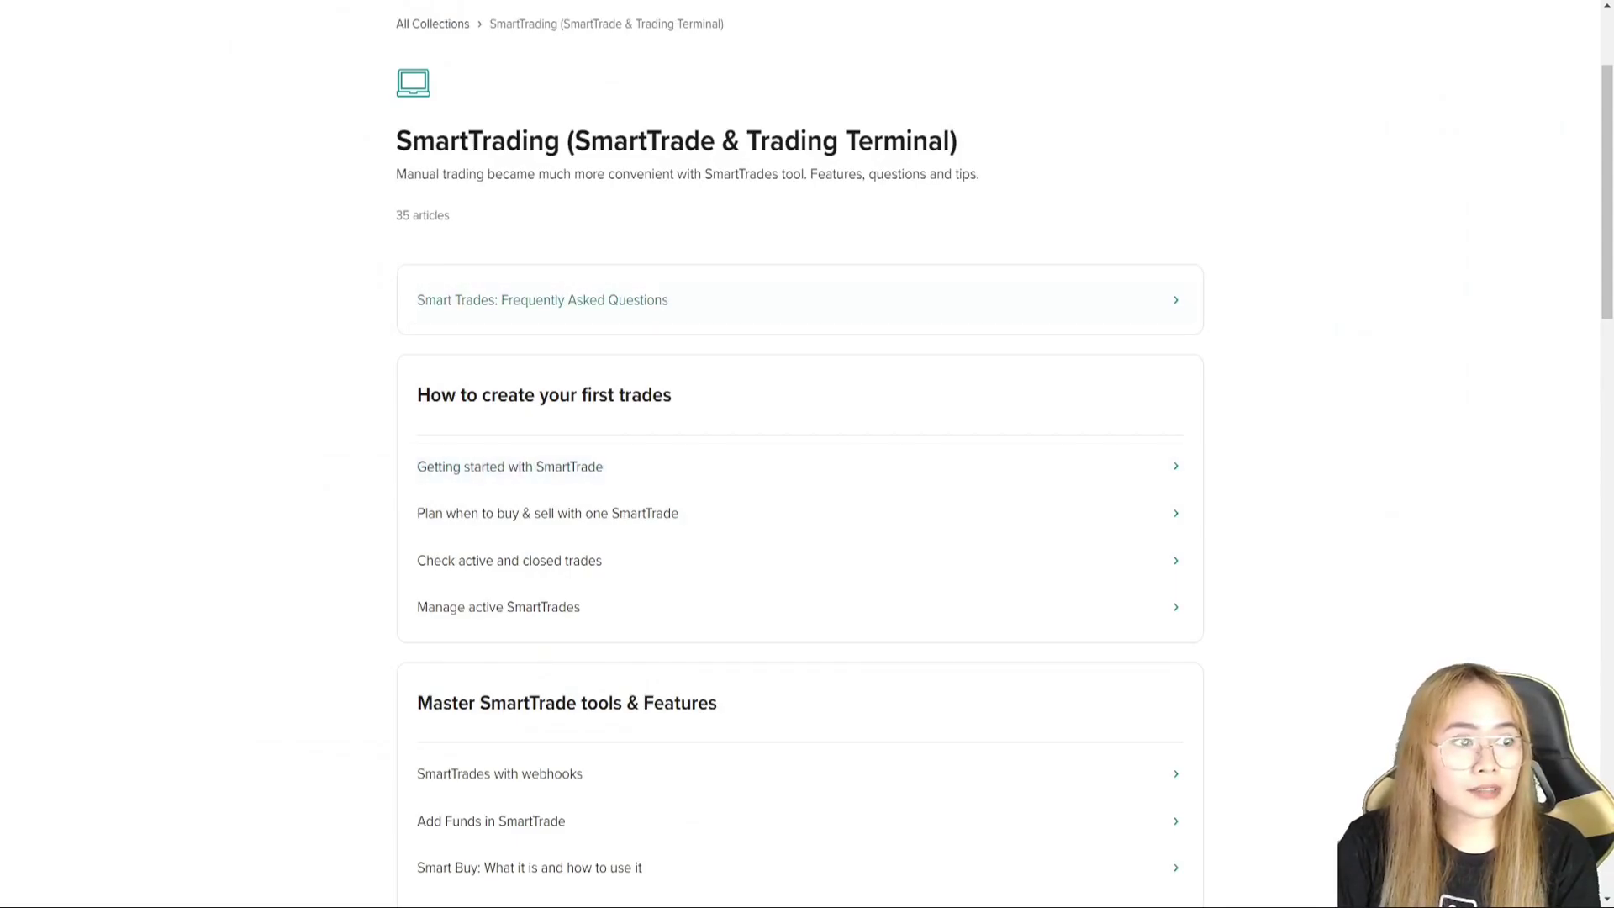
{"action": "left_click", "coordinate": [732, 329]}
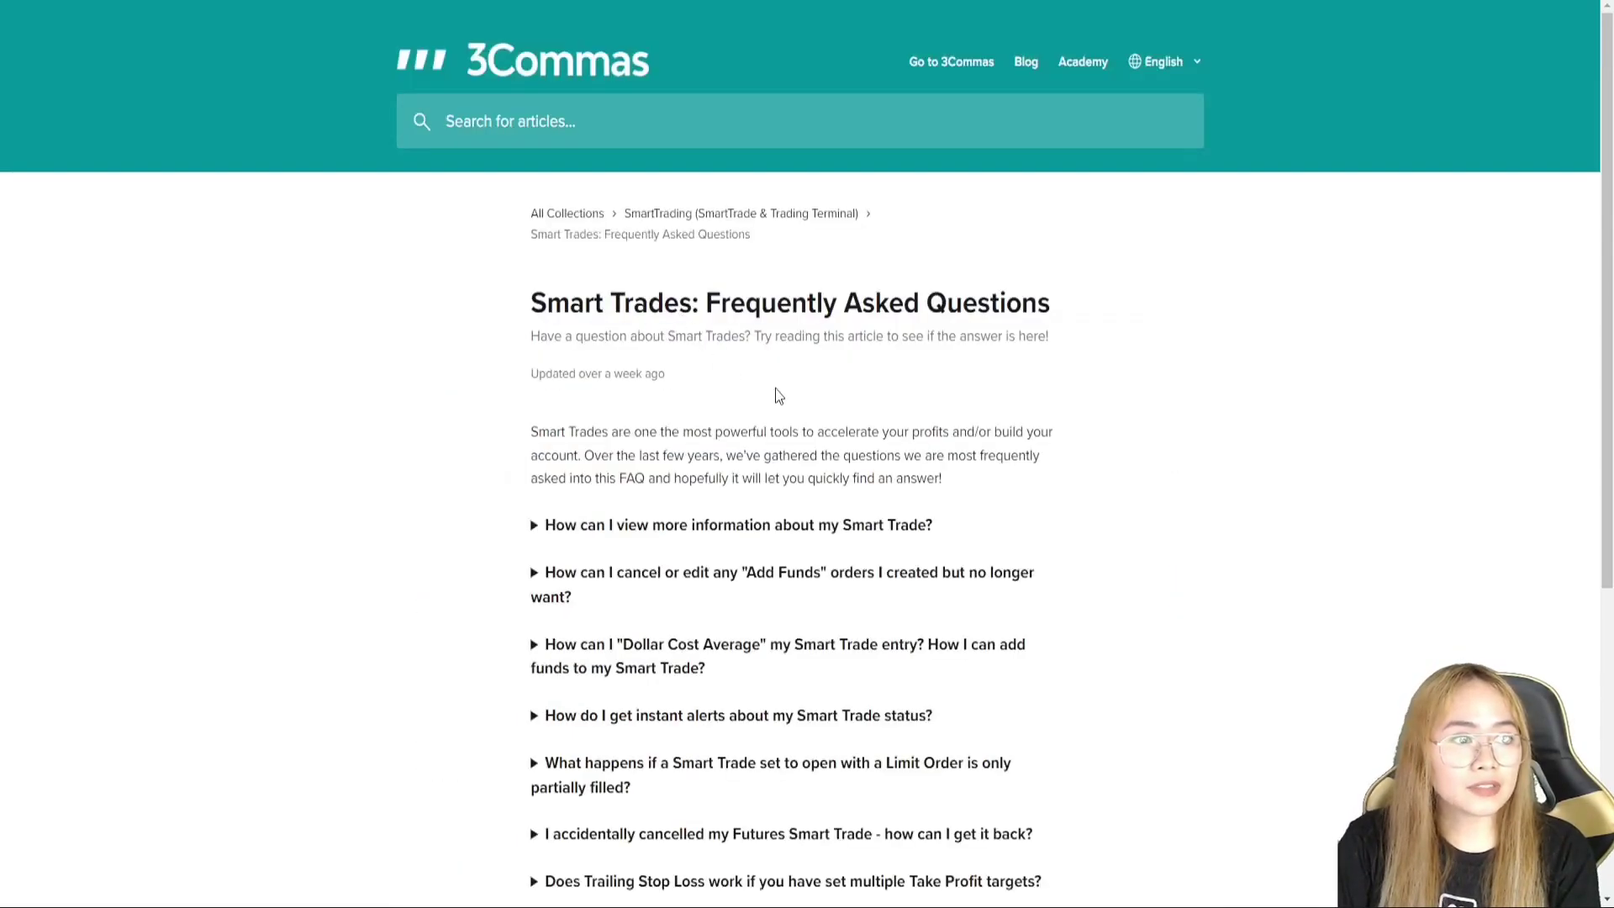
{"action": "scroll", "coordinate": [798, 420], "scroll_direction": "down", "scroll_amount": 2}
- Expand the FAQ answers on viewing Smart Trade details and cancelling Add Funds orders
{"action": "left_click", "coordinate": [770, 334]}
{"action": "scroll", "coordinate": [740, 504], "scroll_direction": "down", "scroll_amount": 2}
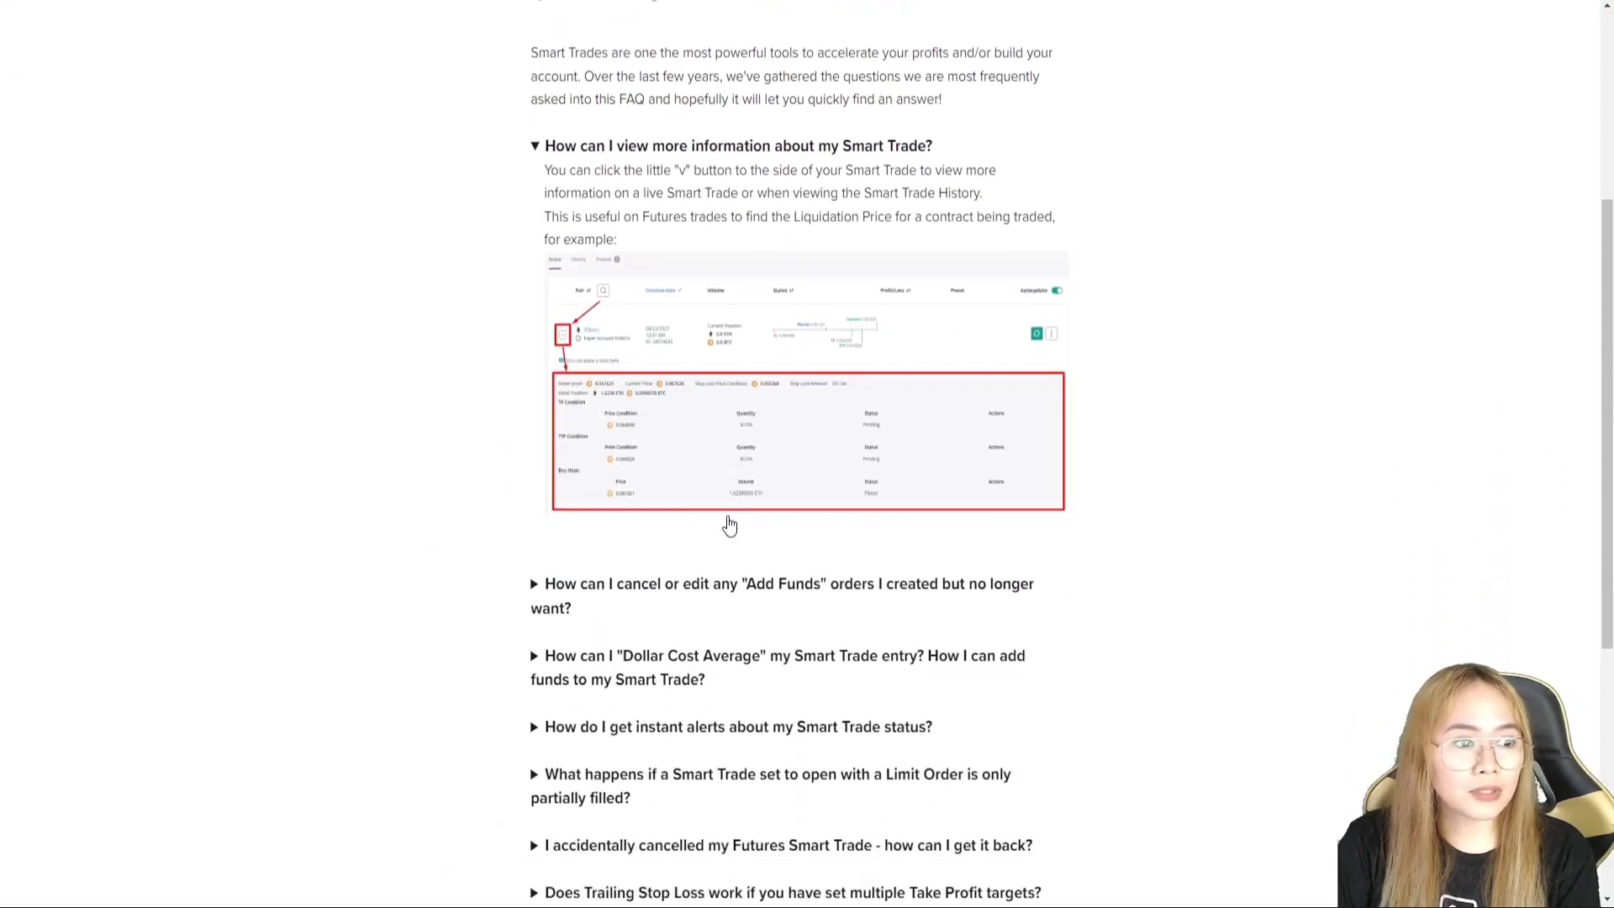
{"action": "left_click", "coordinate": [695, 583]}
{"action": "scroll", "coordinate": [695, 584], "scroll_direction": "down", "scroll_amount": 1}
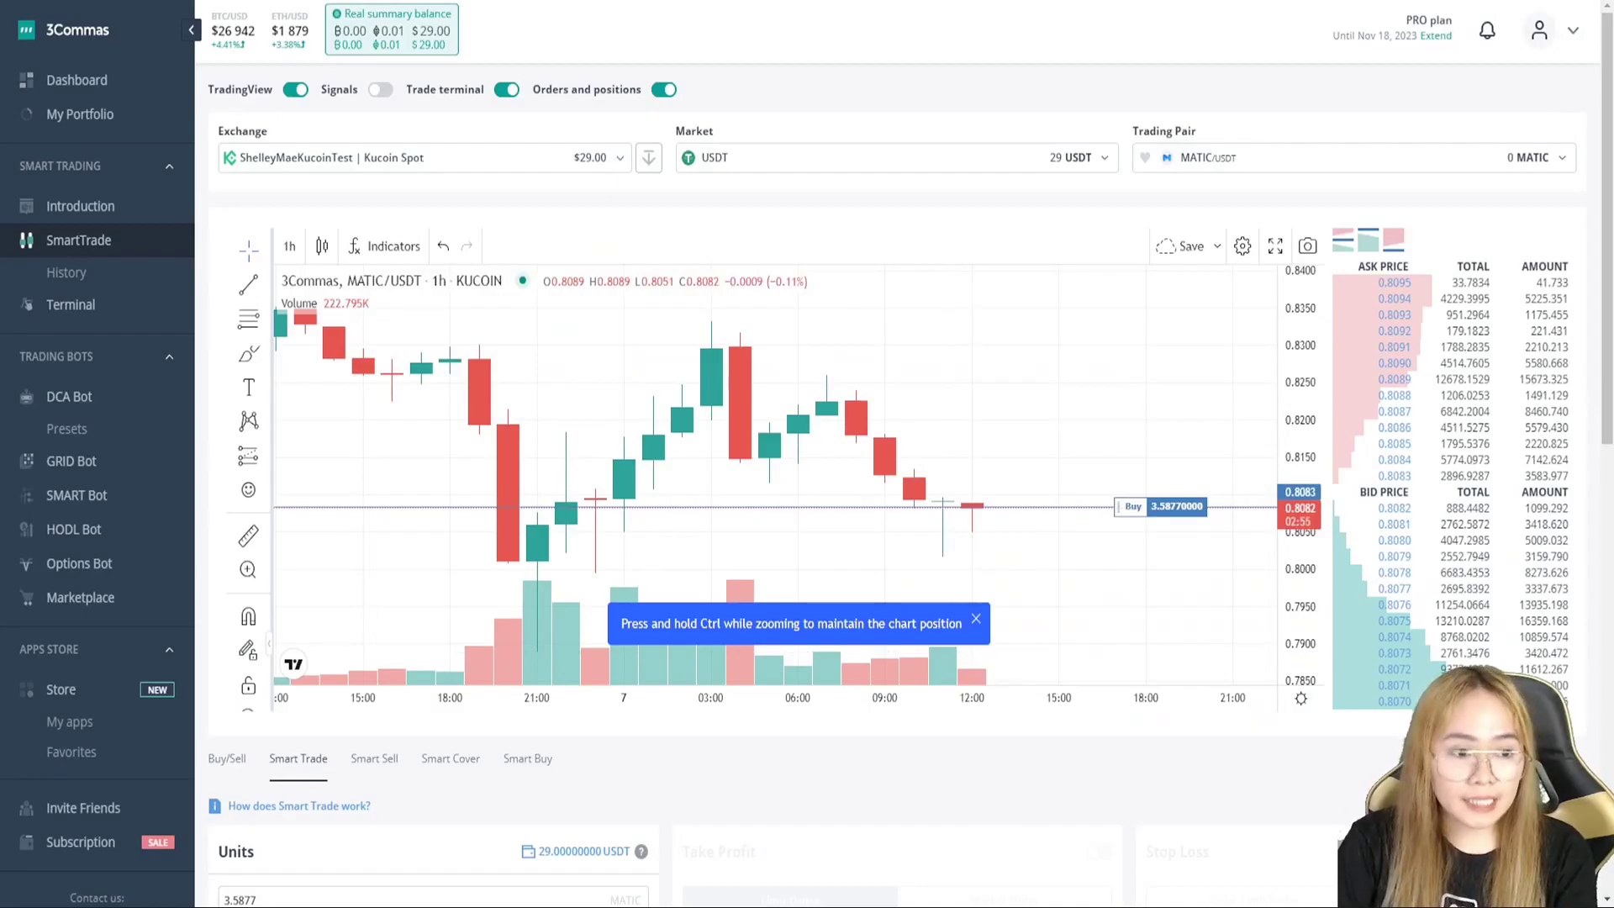
- Set a MATIC/USDT limit buy of 18.0034 MATIC at 0.8054, totalling 14.5 USDT
{"action": "scroll", "coordinate": [793, 471], "scroll_direction": "down", "scroll_amount": 1}
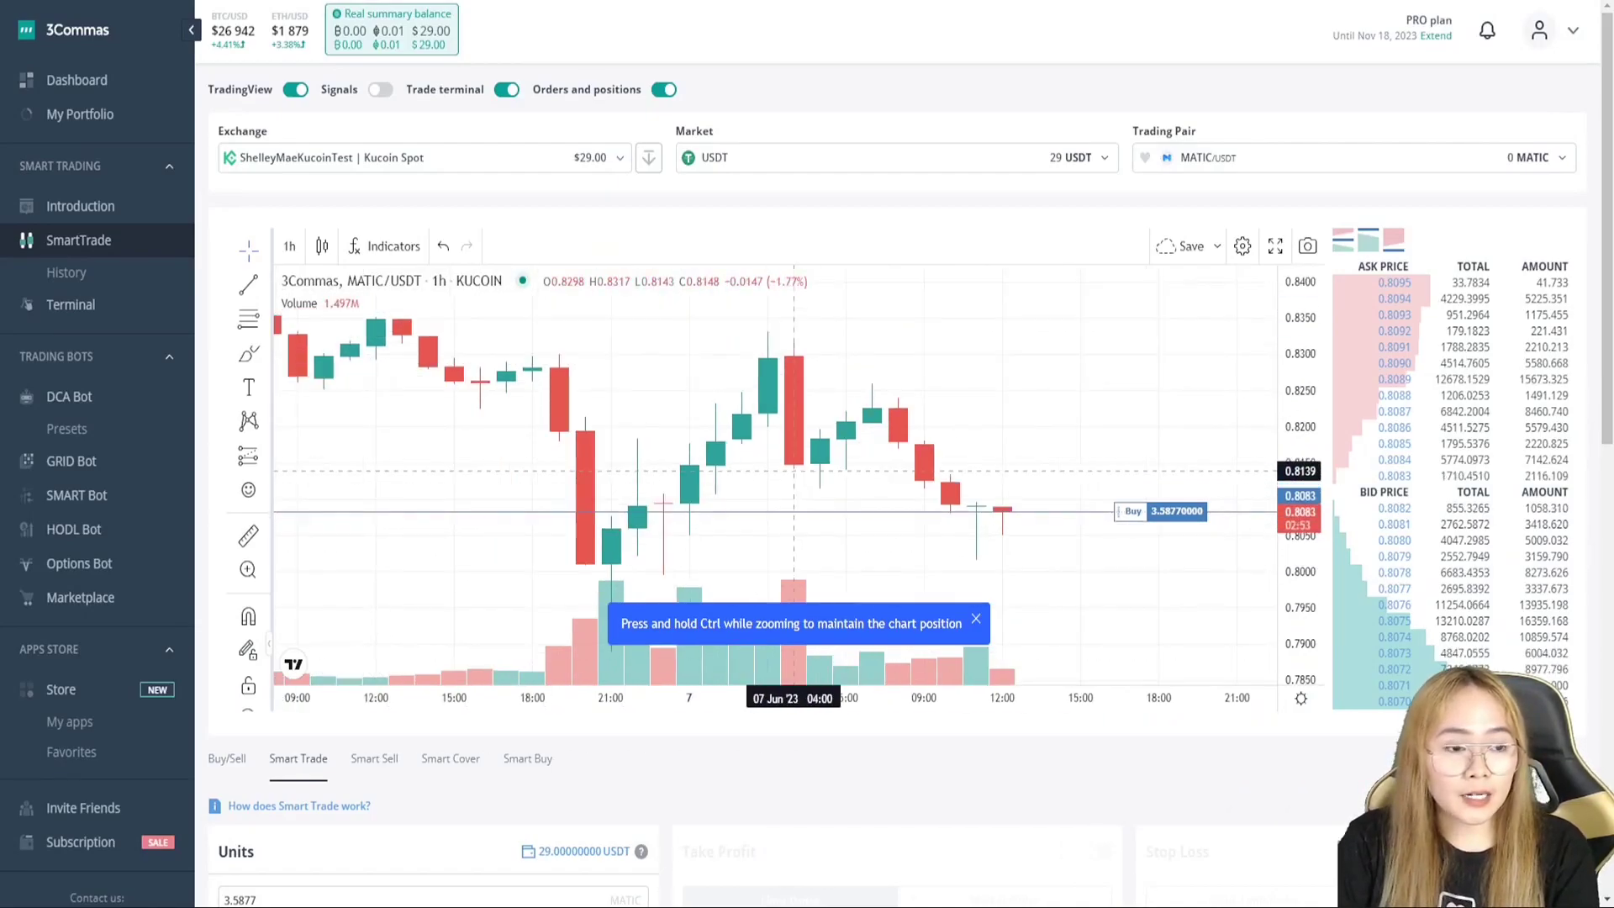
{"action": "scroll", "coordinate": [793, 471], "scroll_direction": "down", "scroll_amount": 1}
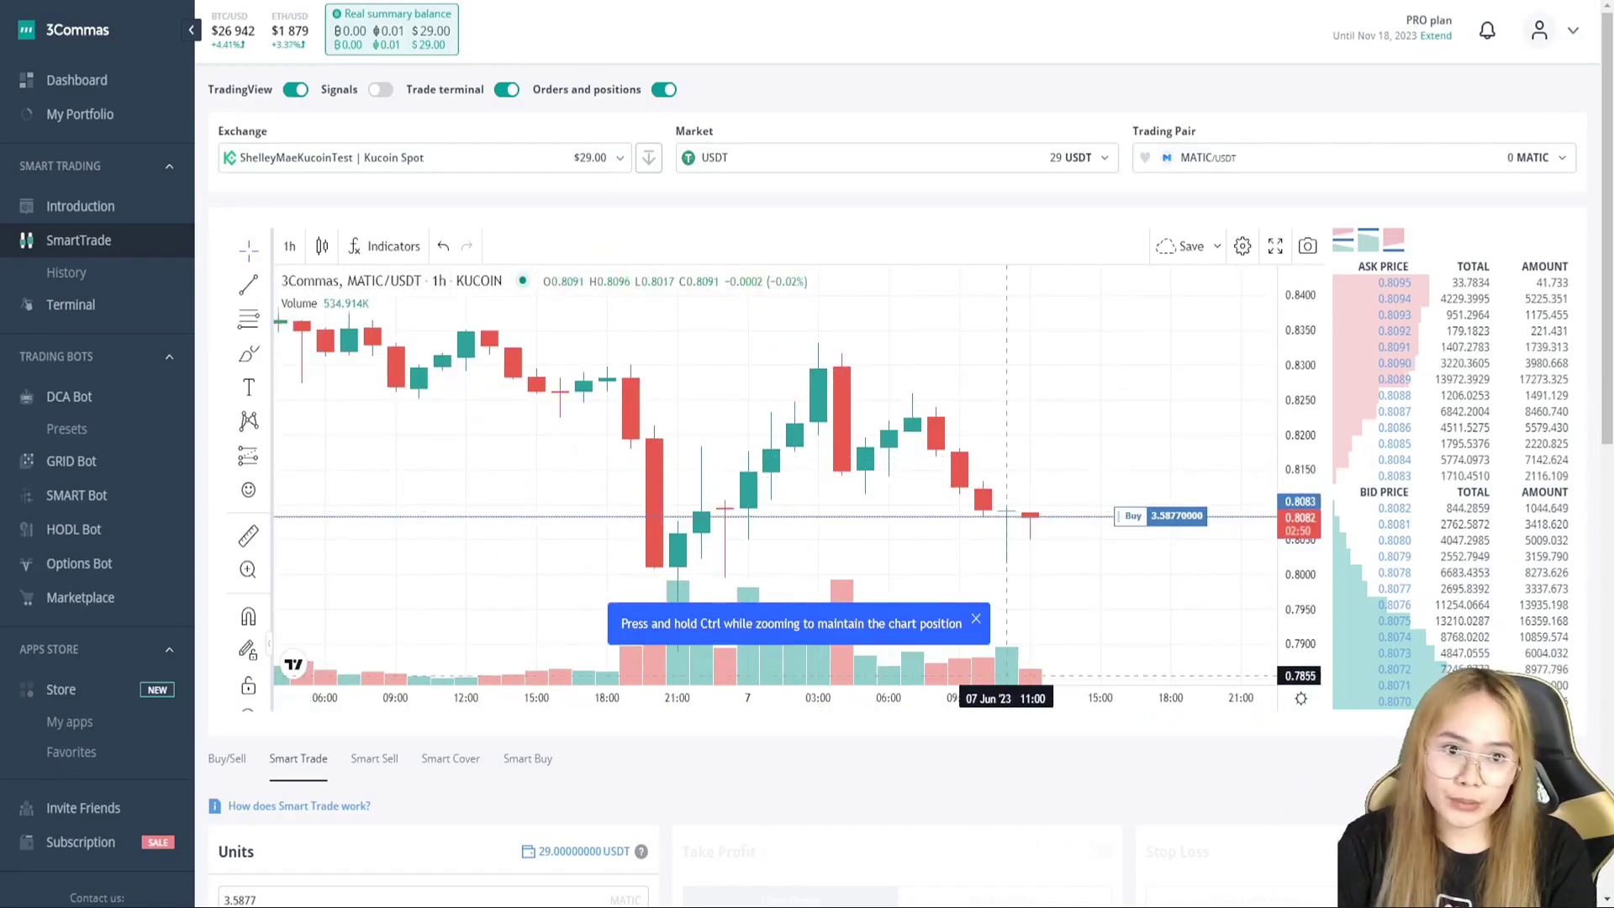
{"action": "scroll", "coordinate": [841, 757], "scroll_direction": "down", "scroll_amount": 8}
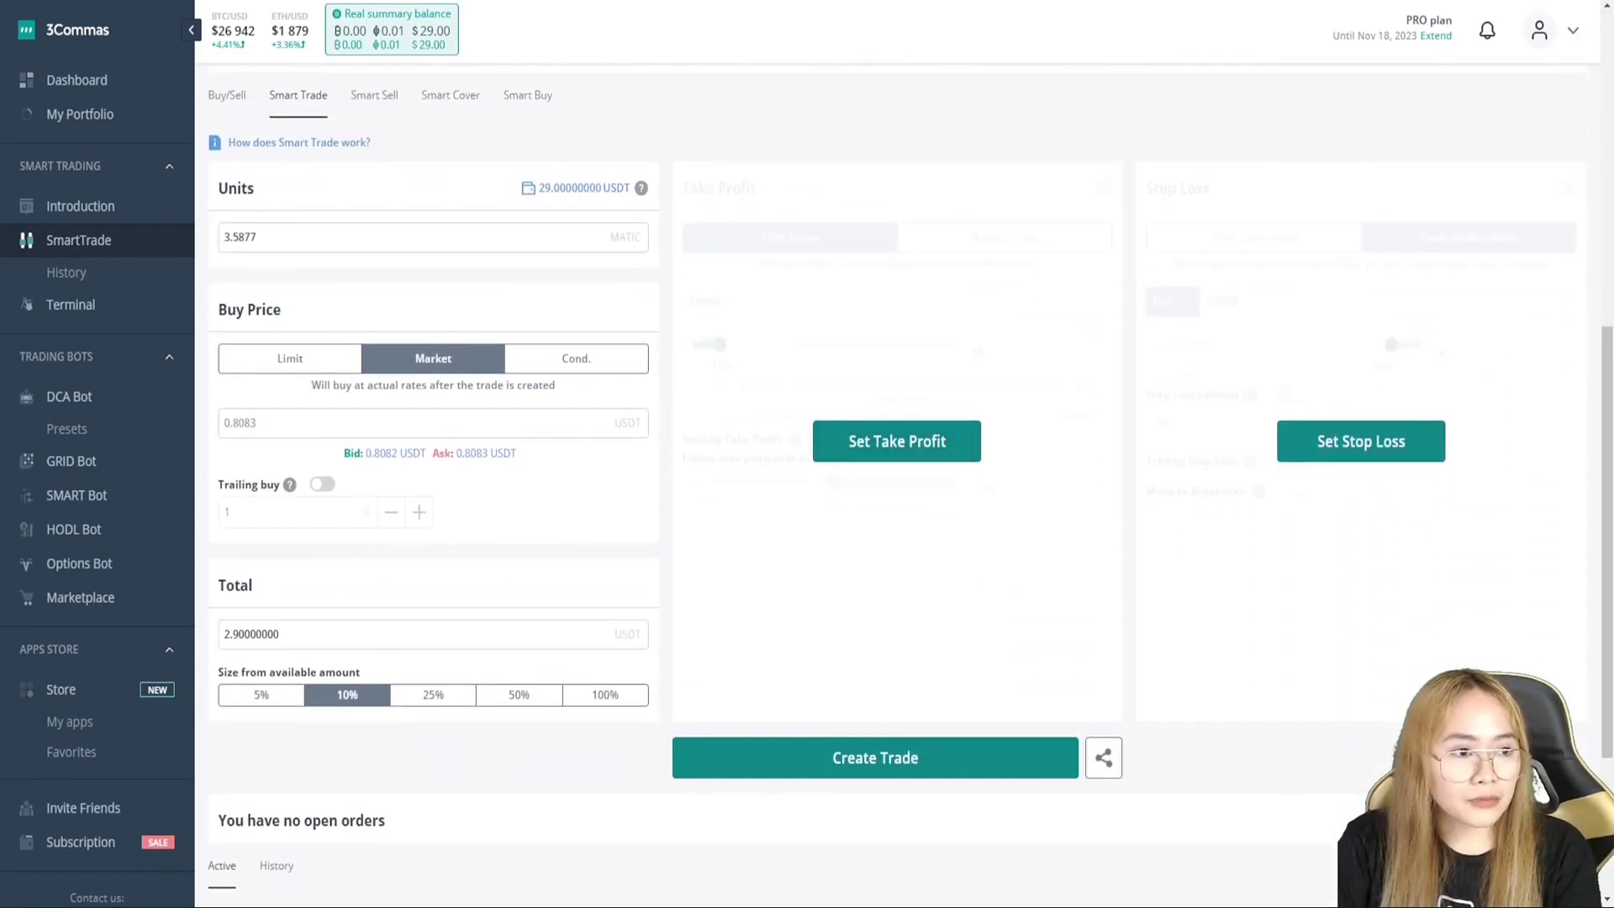
{"action": "scroll", "coordinate": [641, 282], "scroll_direction": "up", "scroll_amount": 1}
{"action": "mouse_move", "coordinate": [640, 283]}
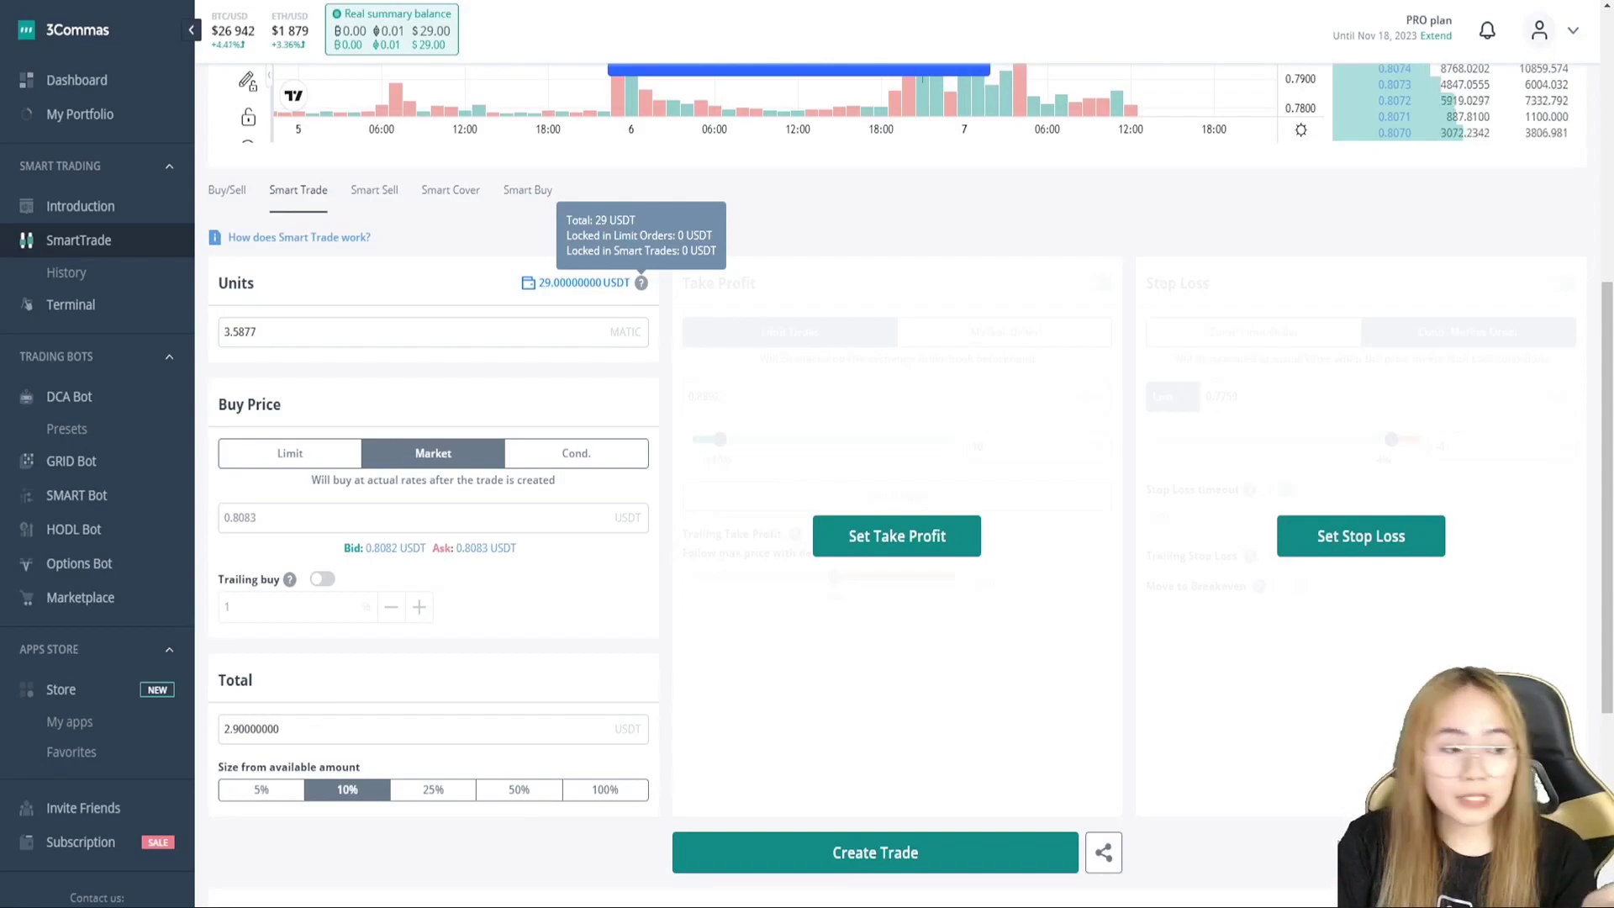
{"action": "mouse_move", "coordinate": [289, 580]}
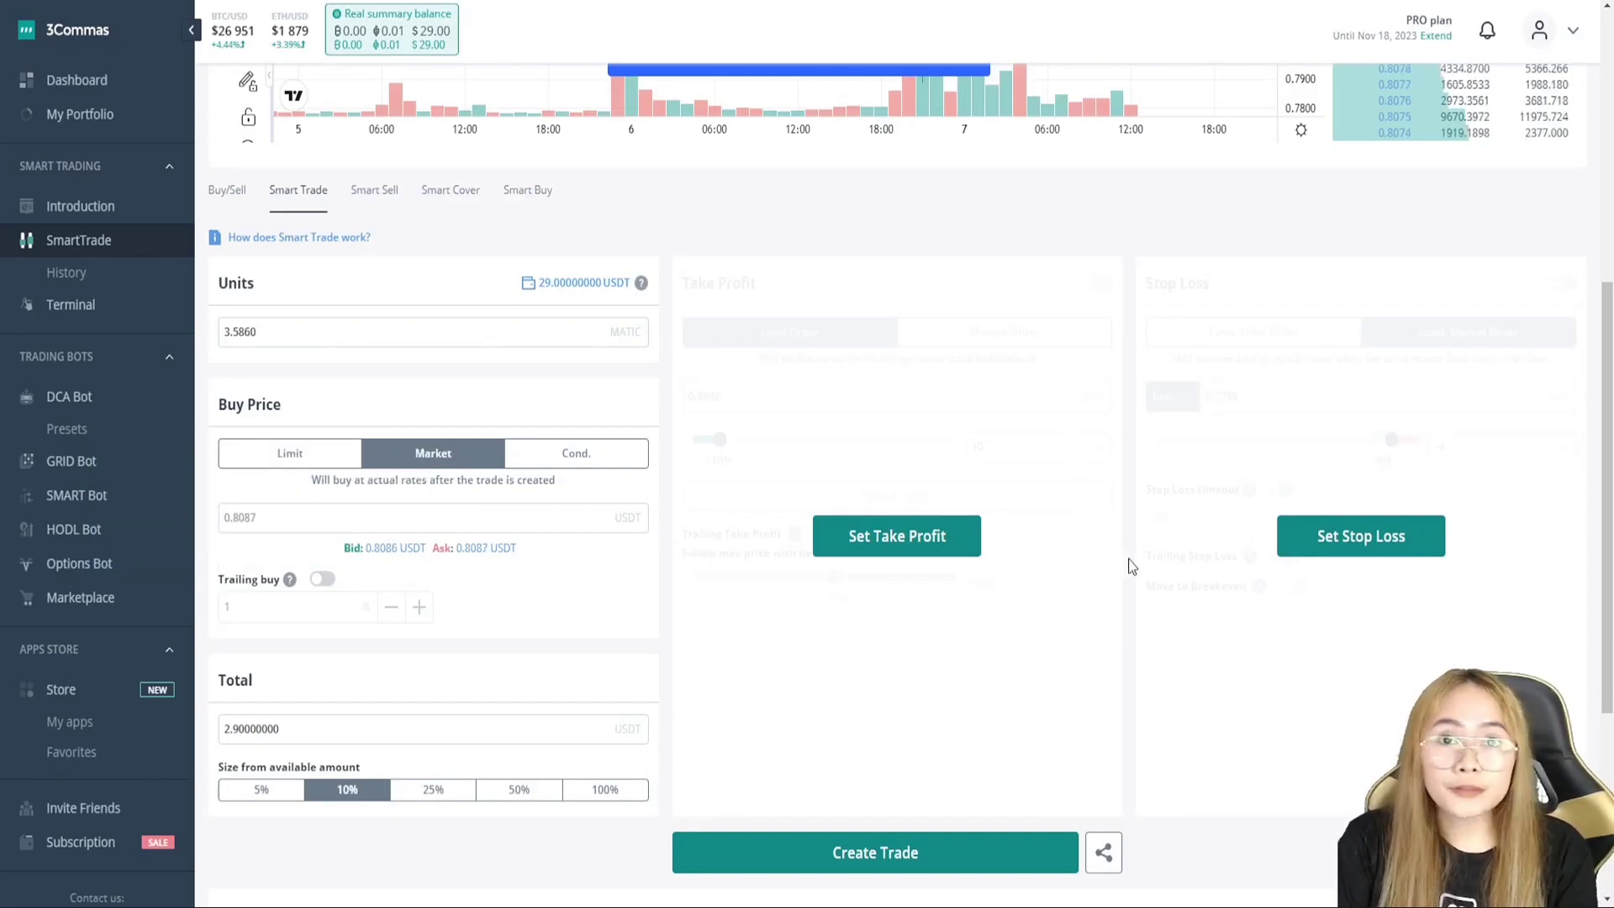
{"action": "left_click", "coordinate": [284, 459]}
{"action": "scroll", "coordinate": [592, 525], "scroll_direction": "up", "scroll_amount": 2}
{"action": "scroll", "coordinate": [596, 523], "scroll_direction": "down", "scroll_amount": 2}
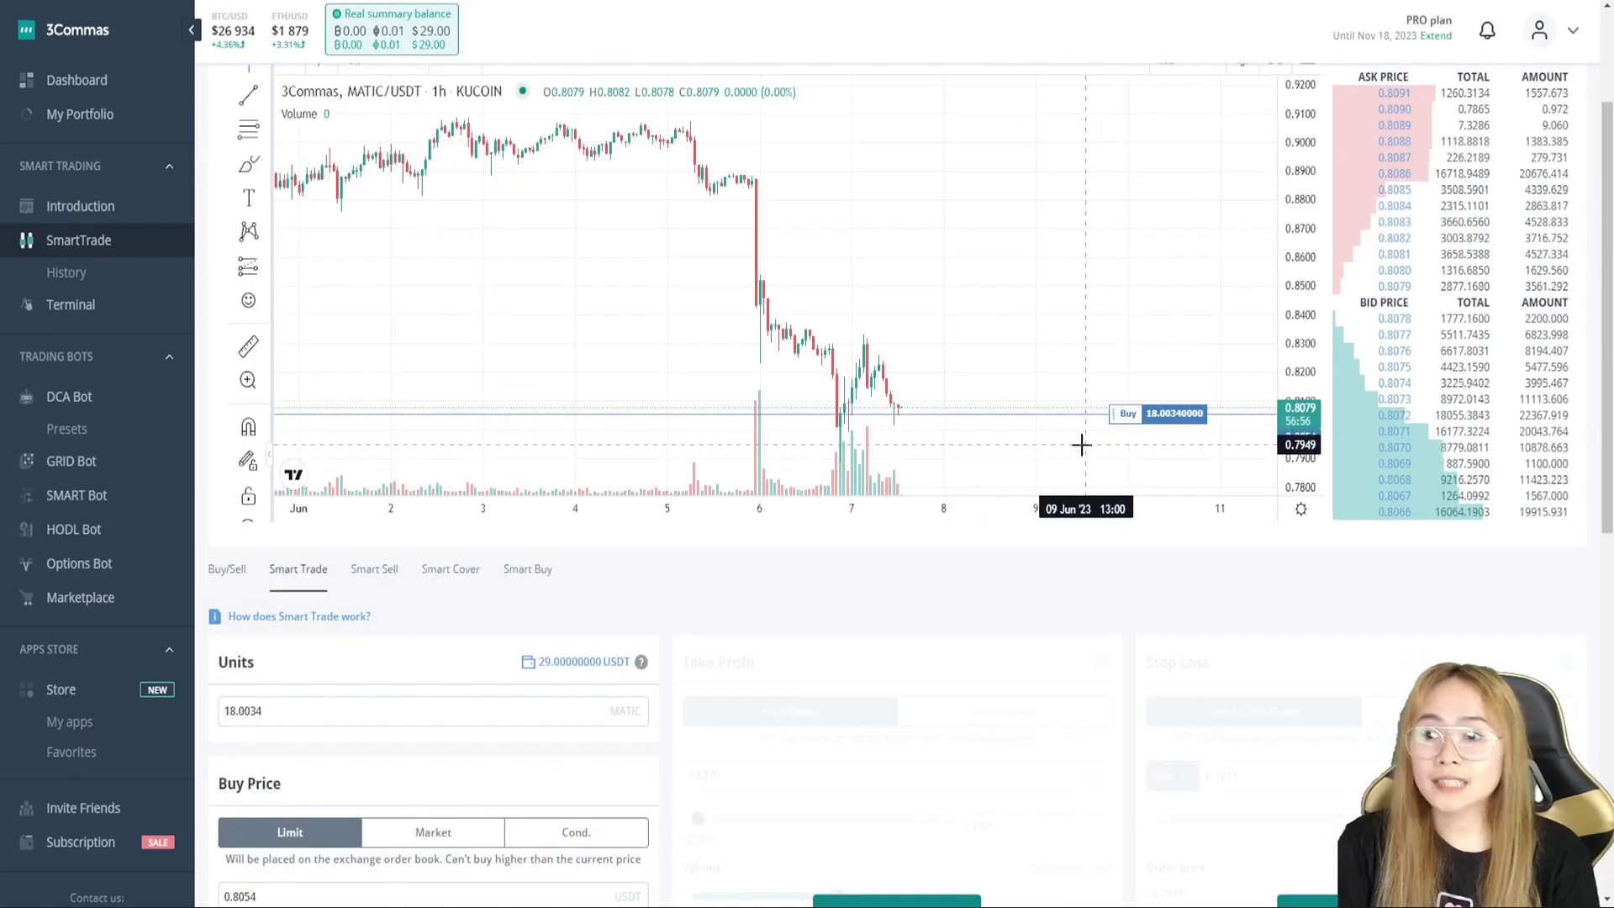
{"action": "scroll", "coordinate": [918, 634], "scroll_direction": "down", "scroll_amount": 6}
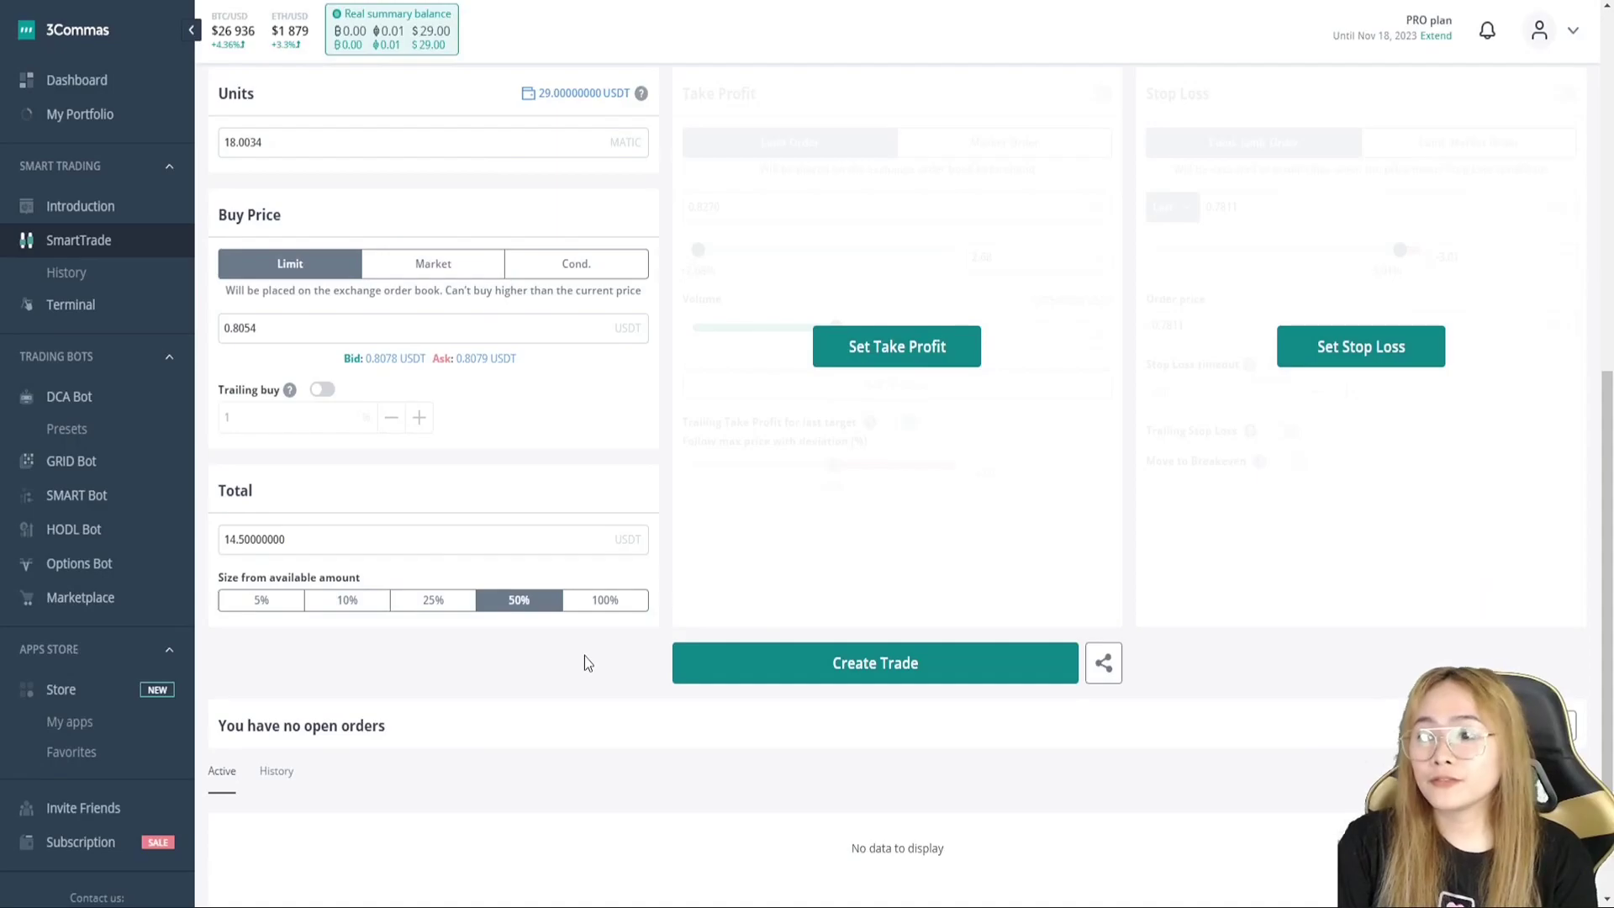
{"action": "scroll", "coordinate": [588, 662], "scroll_direction": "up", "scroll_amount": 3}
- Enable Take Profit and drag the TP1 line to 0.8302 USDT (+3.07%)
{"action": "left_click", "coordinate": [900, 639]}
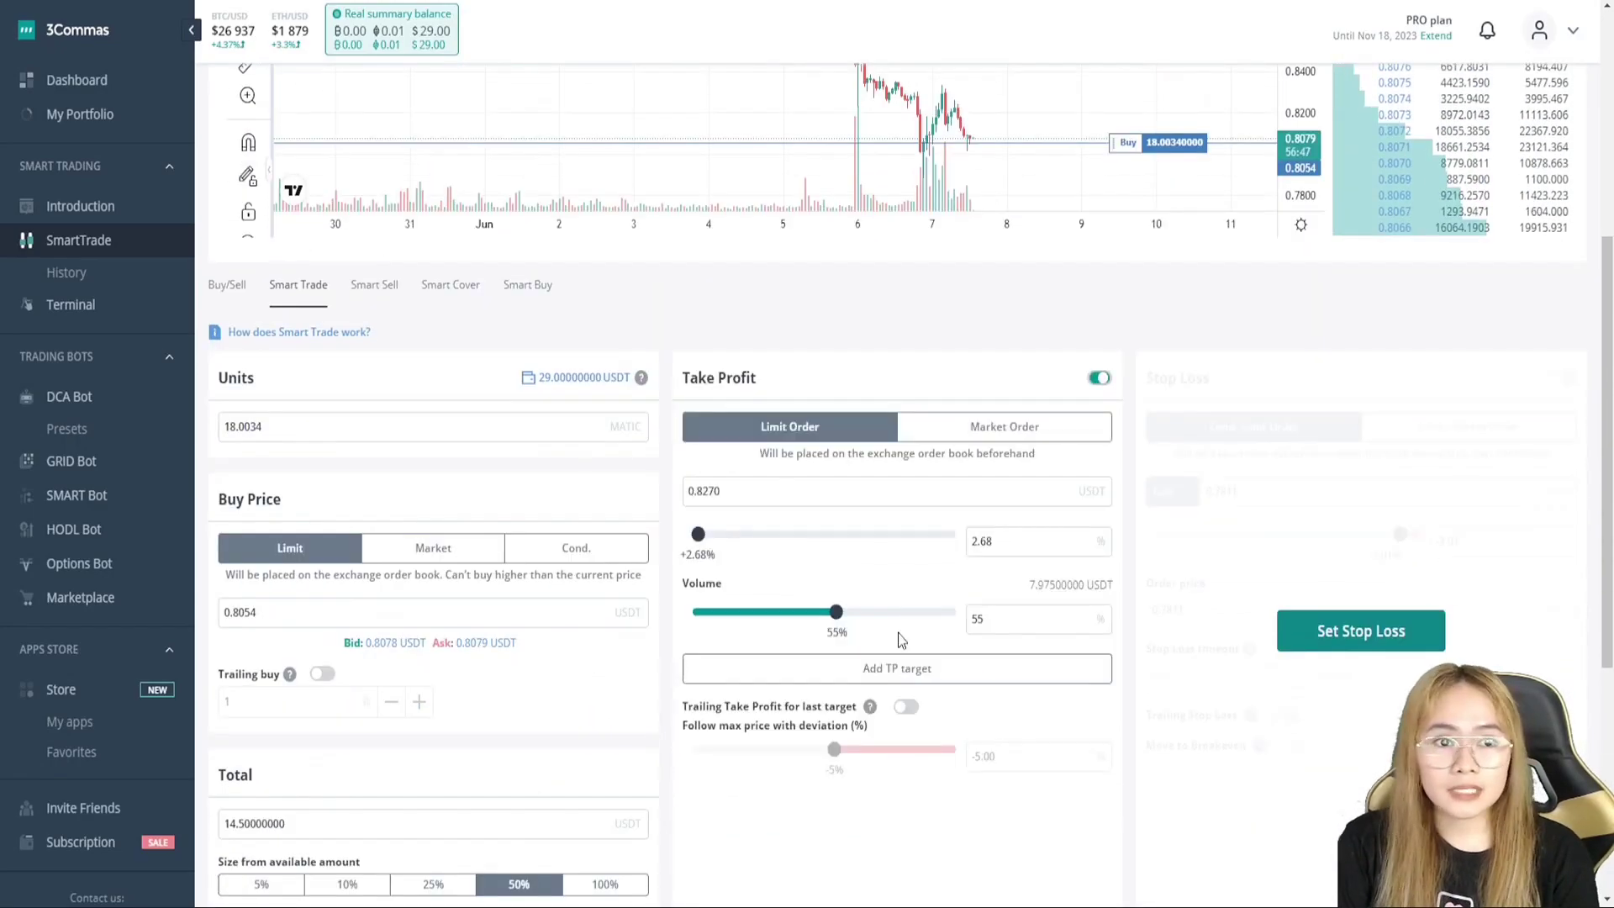
{"action": "scroll", "coordinate": [956, 619], "scroll_direction": "up", "scroll_amount": 3}
{"action": "scroll", "coordinate": [1048, 602], "scroll_direction": "down", "scroll_amount": 3}
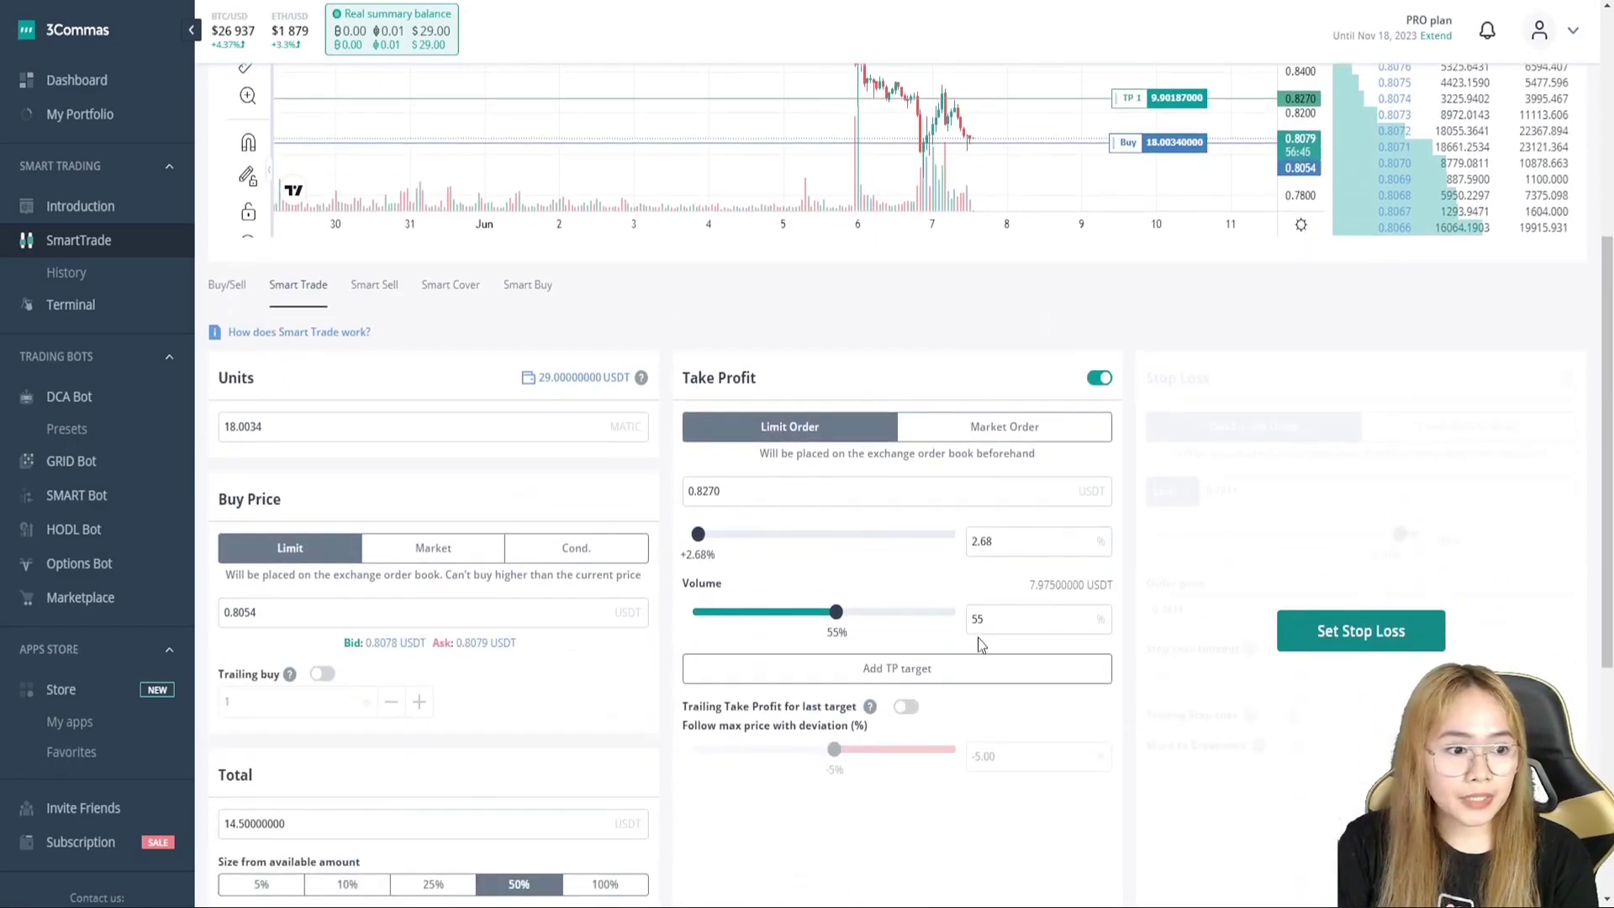
{"action": "scroll", "coordinate": [979, 644], "scroll_direction": "up", "scroll_amount": 3}
{"action": "mouse_move", "coordinate": [1135, 287]}
{"action": "left_mouse_down"}
{"action": "mouse_move", "coordinate": [1140, 267]}
{"action": "mouse_move", "coordinate": [1153, 280]}
{"action": "left_mouse_up"}
- Set Stop Loss to -3% (0.7812) and make it a trailing stop loss
{"action": "scroll", "coordinate": [1127, 461], "scroll_direction": "up", "scroll_amount": 1}
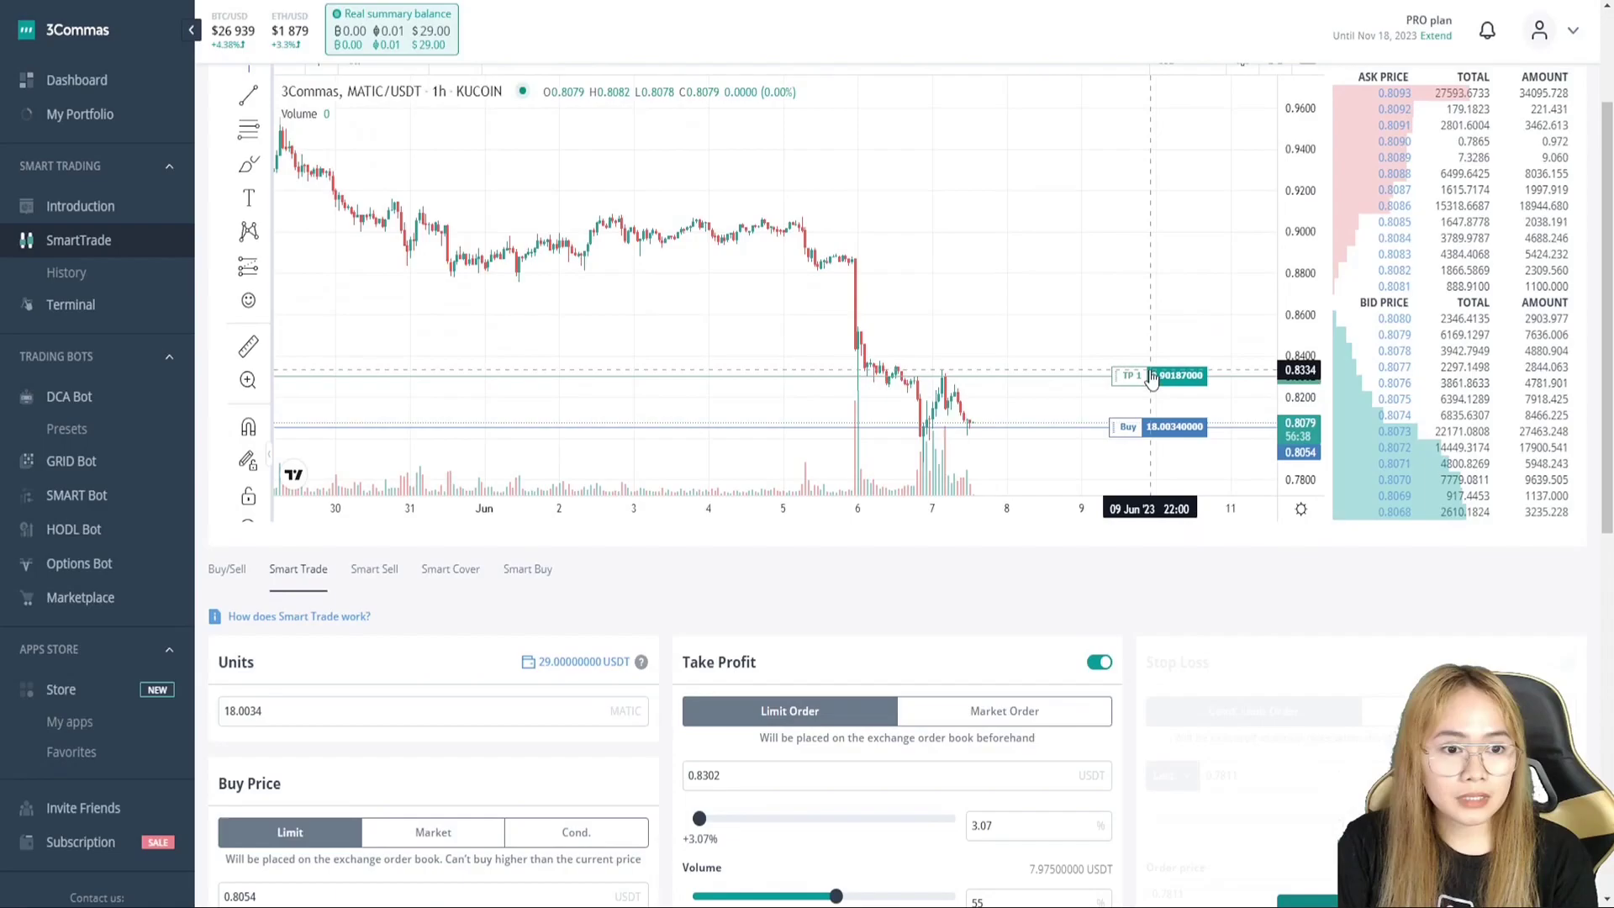
{"action": "scroll", "coordinate": [1219, 504], "scroll_direction": "down", "scroll_amount": 2}
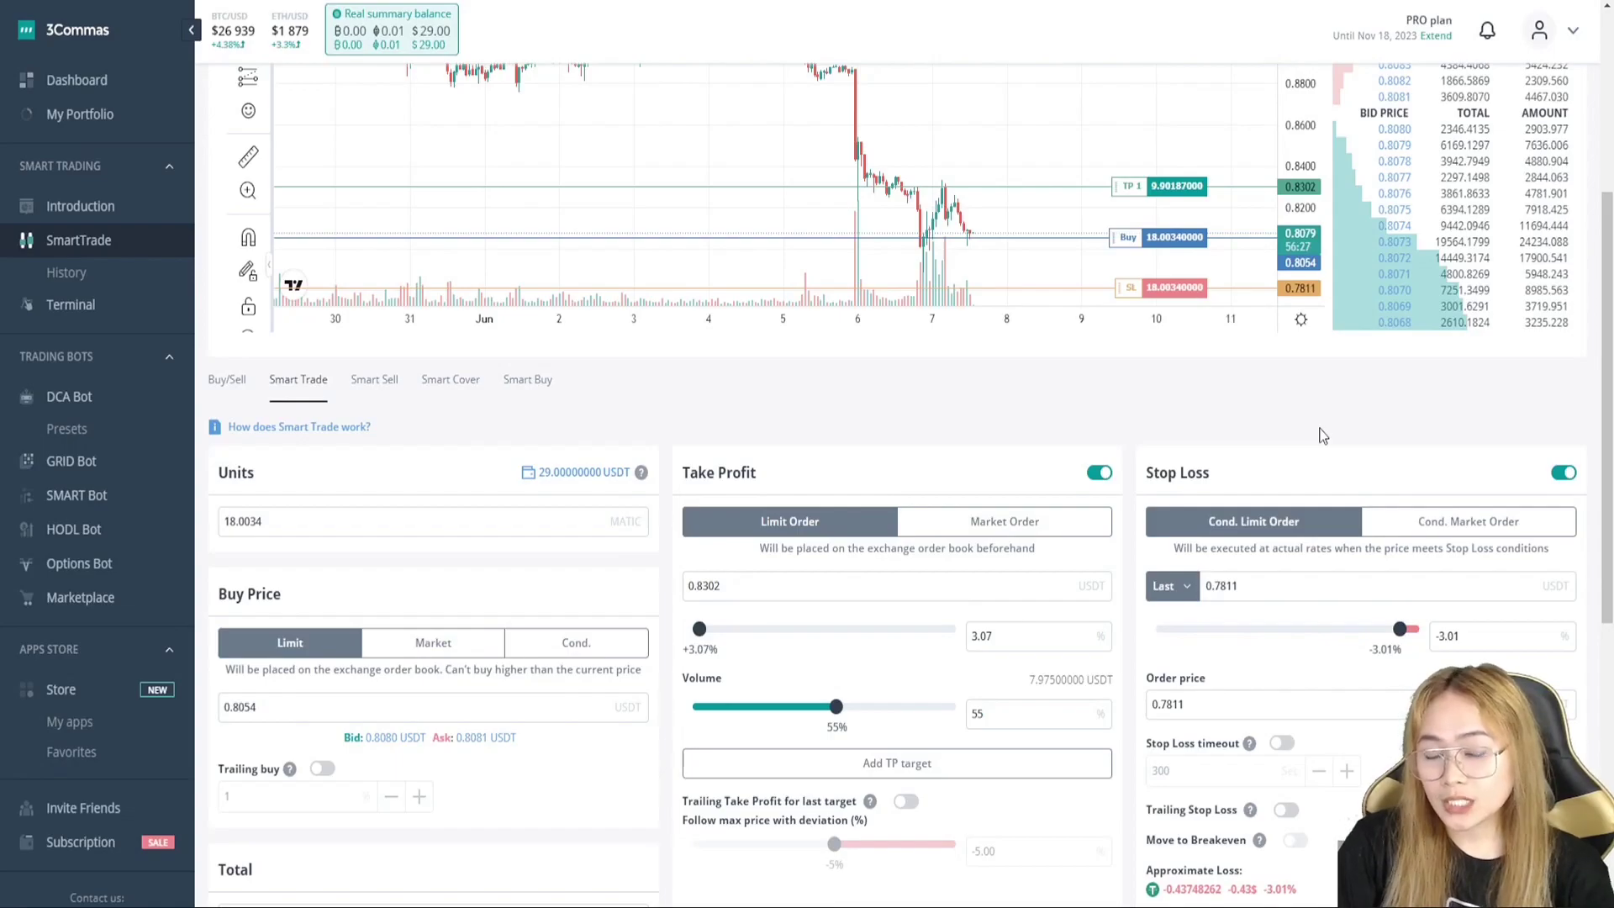
{"action": "scroll", "coordinate": [1322, 445], "scroll_direction": "up", "scroll_amount": 1}
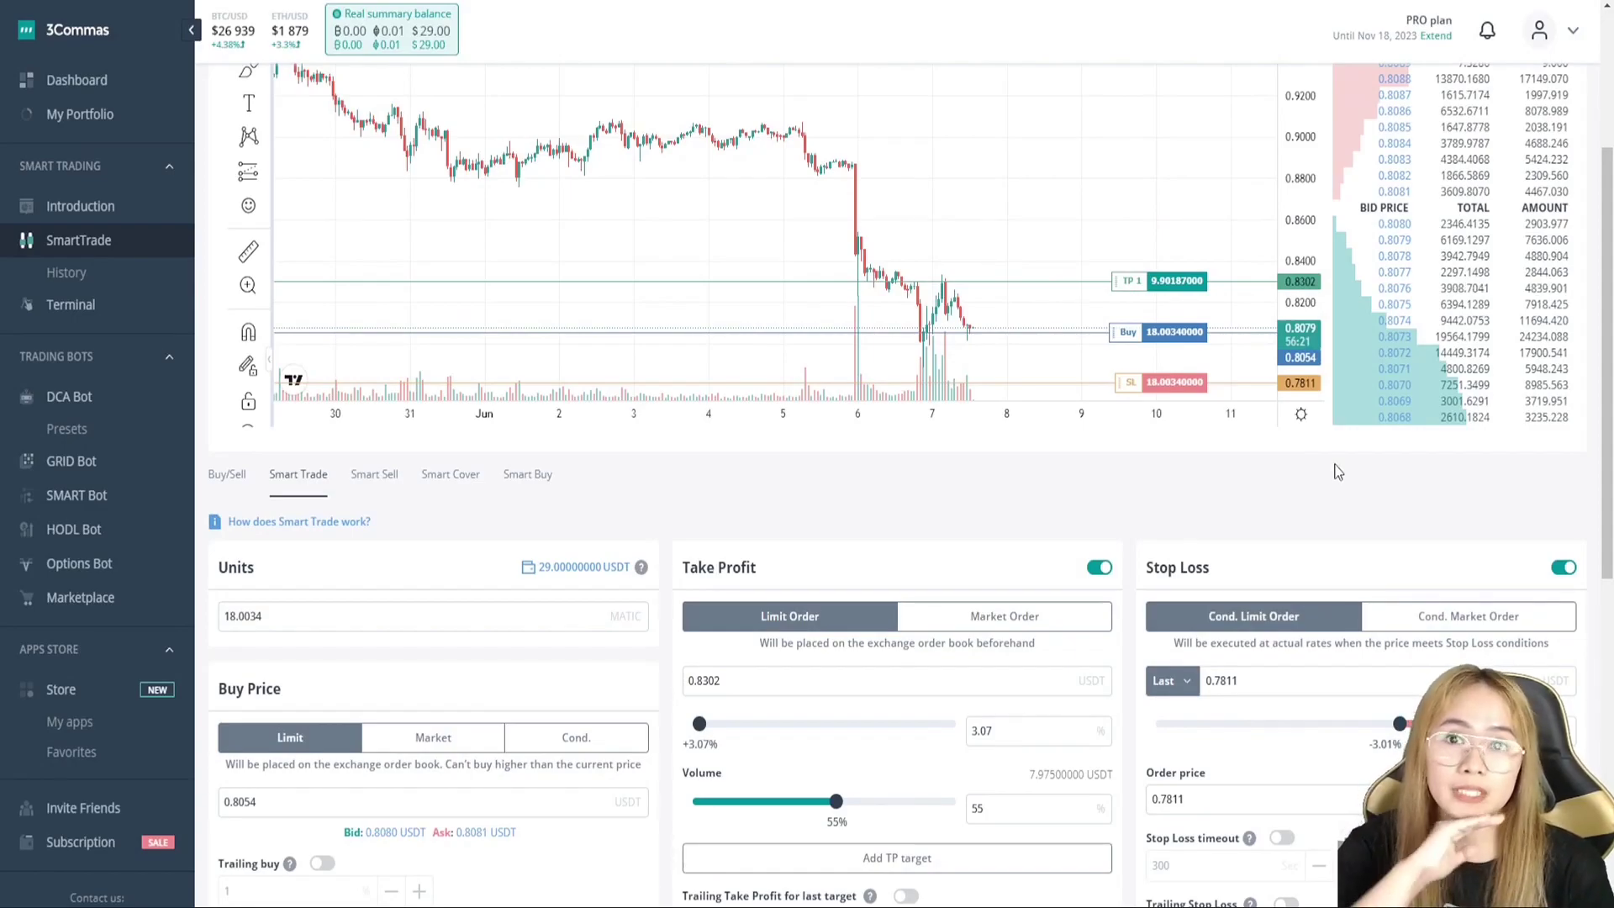
{"action": "scroll", "coordinate": [1337, 472], "scroll_direction": "down", "scroll_amount": 1}
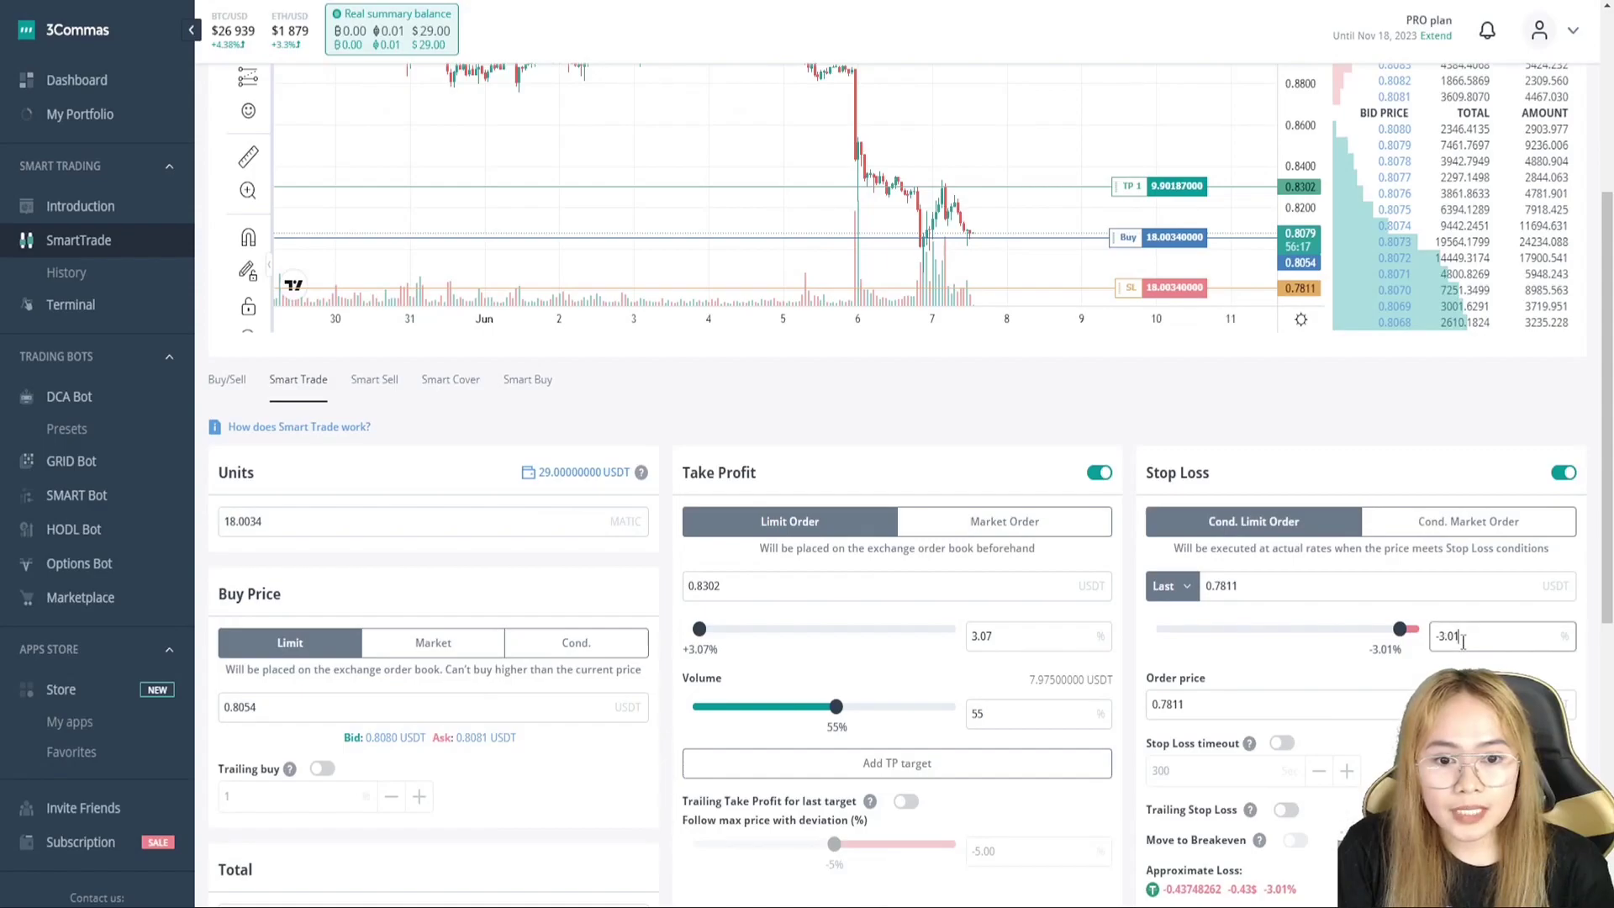
{"action": "scroll", "coordinate": [1463, 642], "scroll_direction": "down", "scroll_amount": 2}
{"action": "key", "text": "BackSpace"}
{"action": "key", "text": "BackSpace"}
{"action": "key", "text": "BackSpace"}
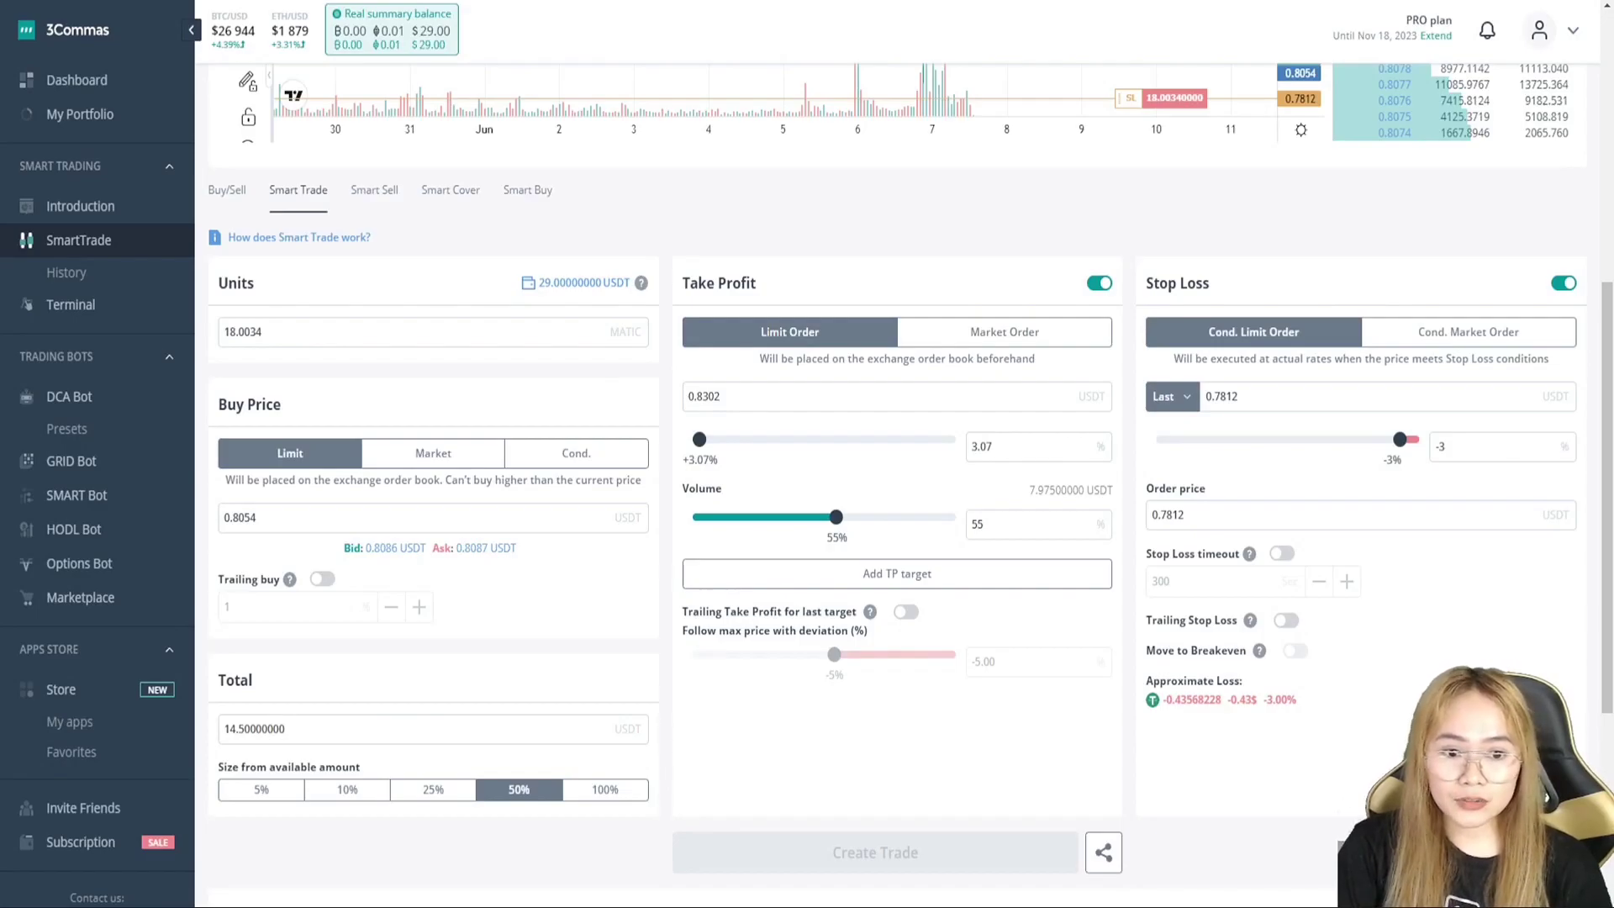
{"action": "left_click", "coordinate": [1285, 620]}
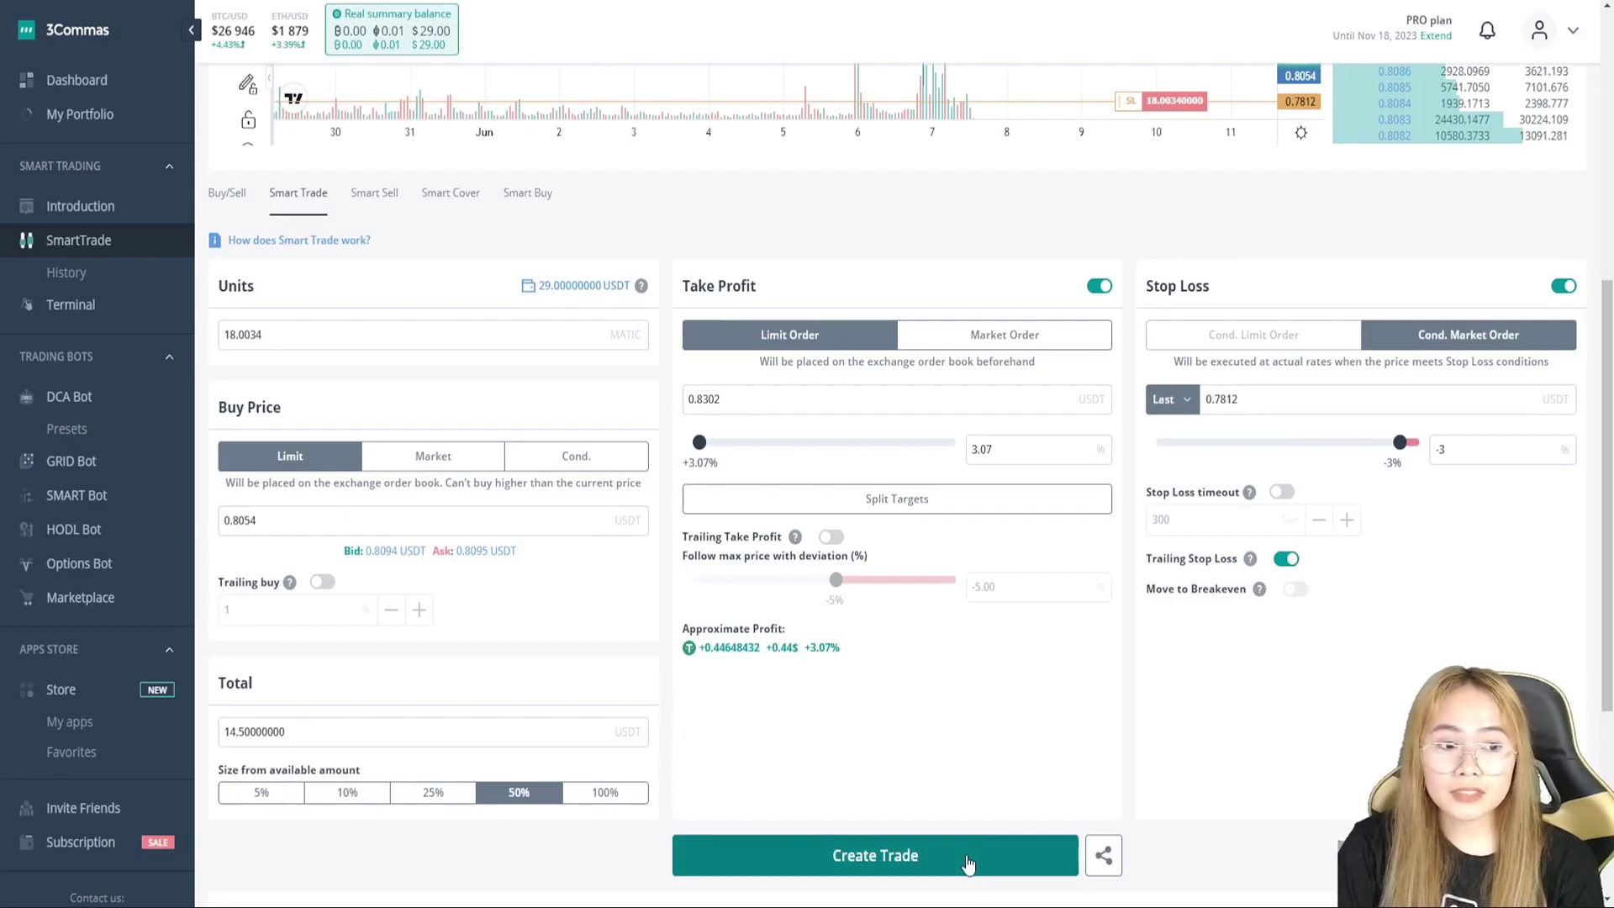
- Create and confirm the MATIC/USDT SmartTrade, then open the new order's actions to edit it
{"action": "left_click", "coordinate": [866, 863]}
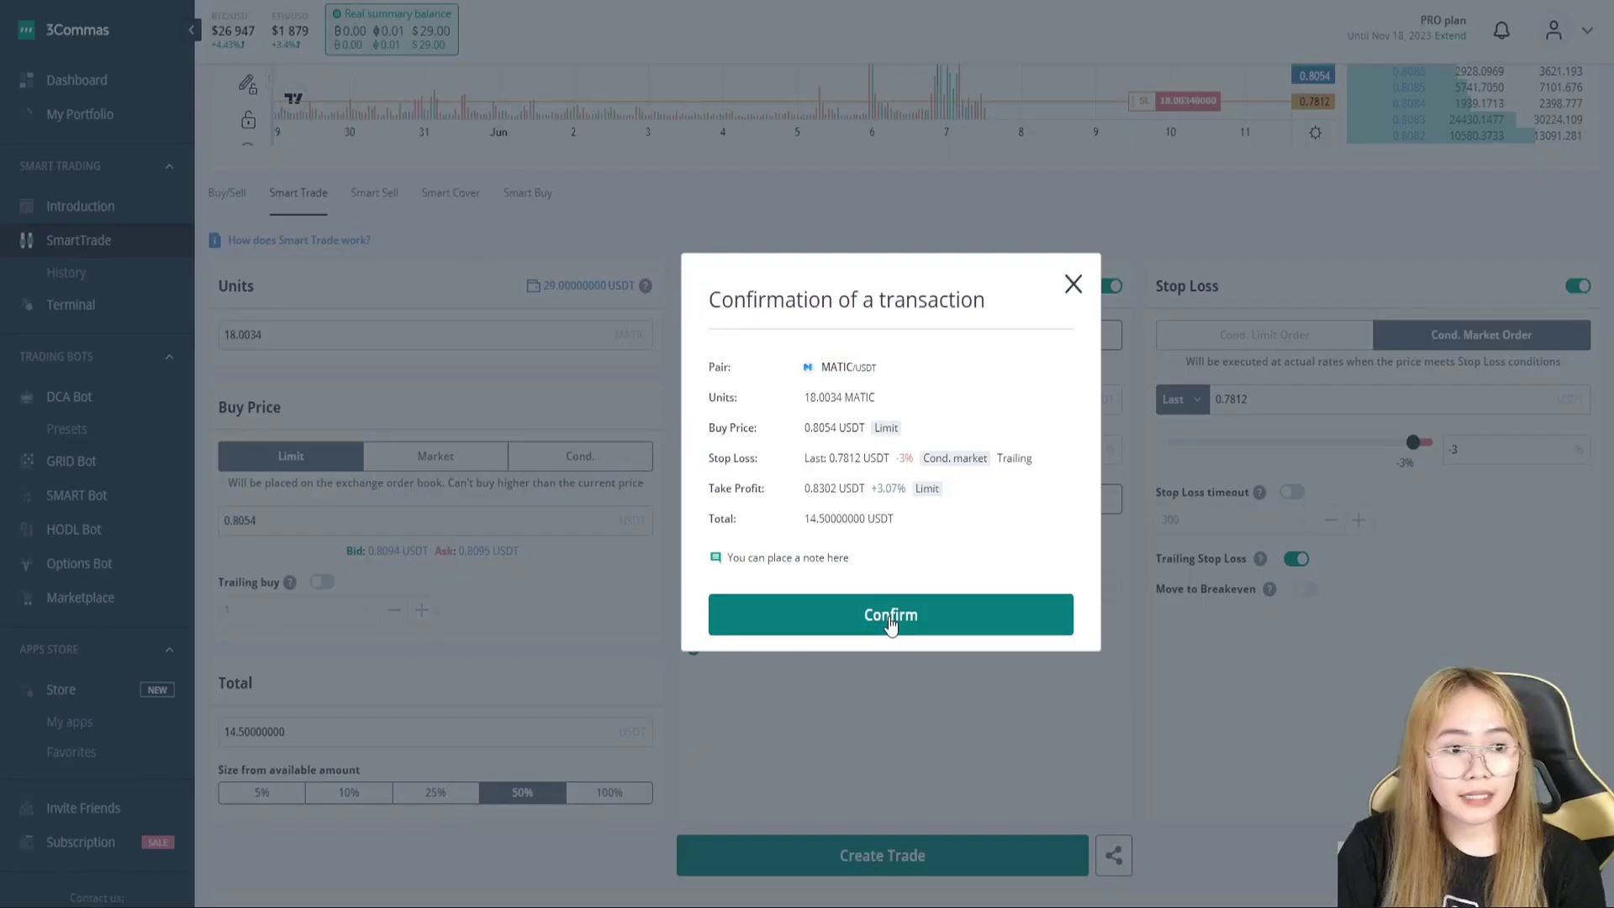
{"action": "left_click", "coordinate": [889, 617]}
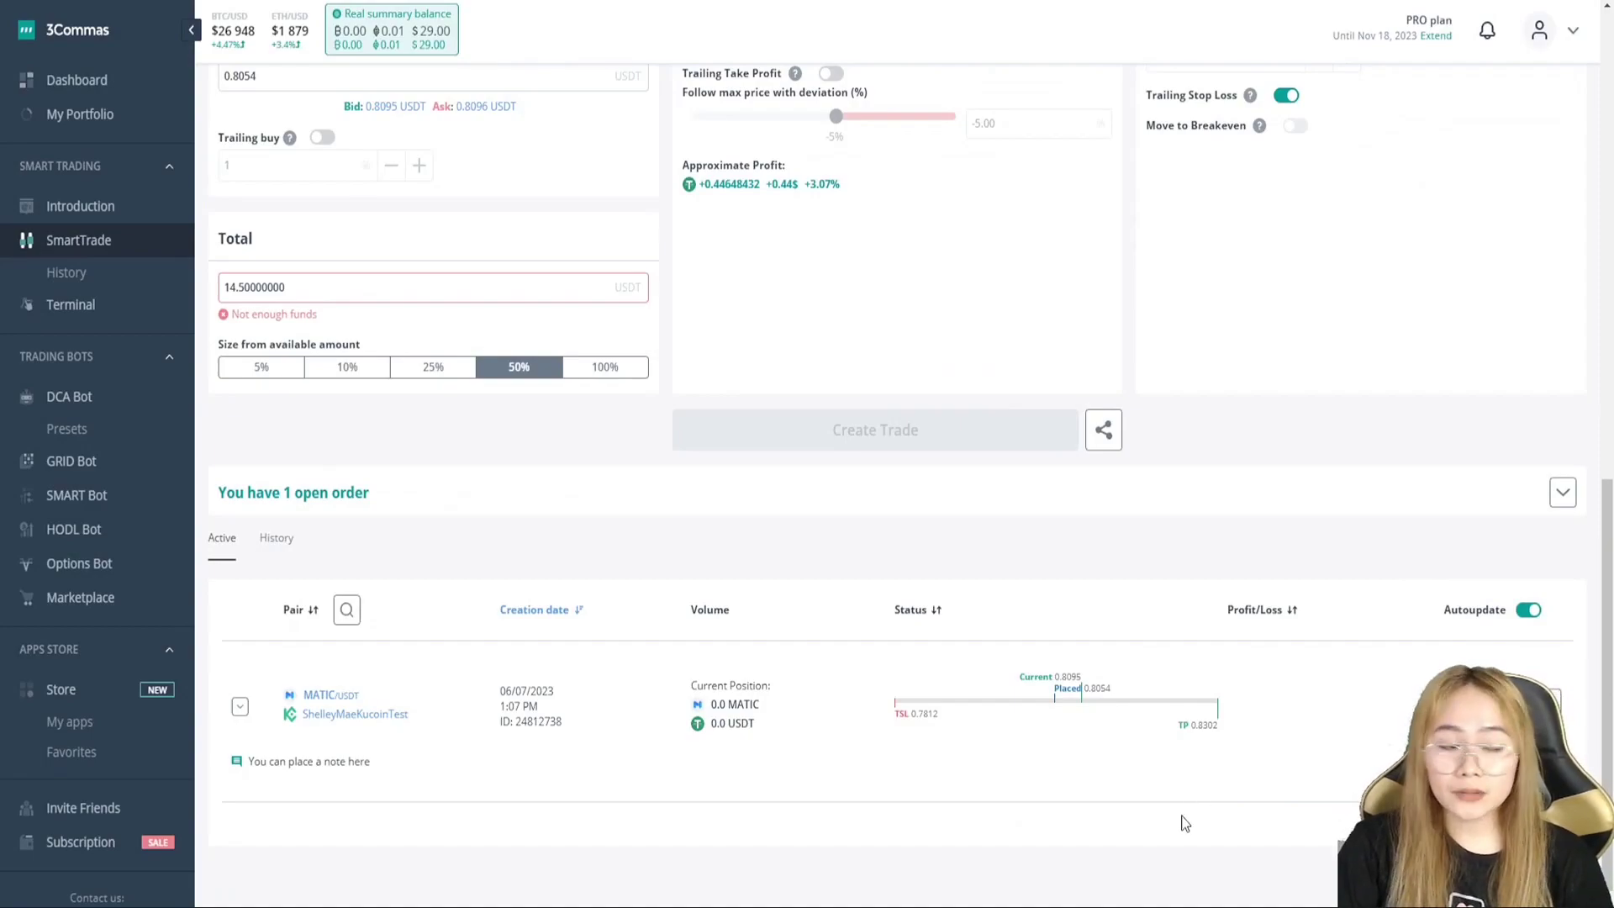
{"action": "left_click", "coordinate": [1547, 703]}
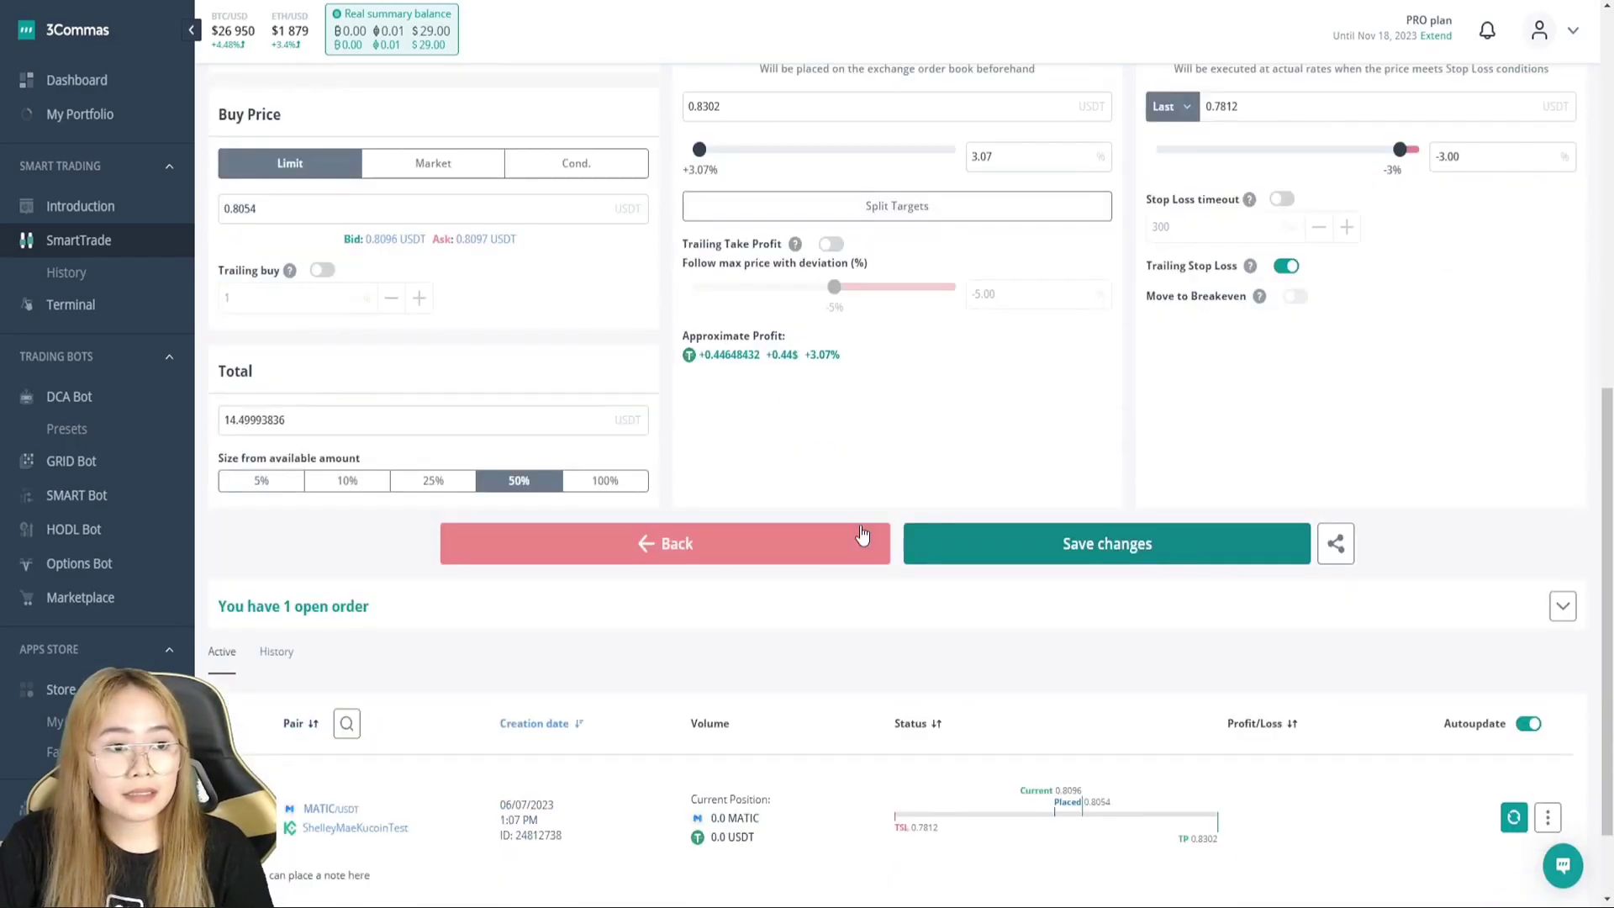
- Leave editing, look at Add Funds, then cancel the open MATIC/USDT SmartTrade
{"action": "left_click", "coordinate": [861, 538]}
{"action": "left_click", "coordinate": [1508, 755]}
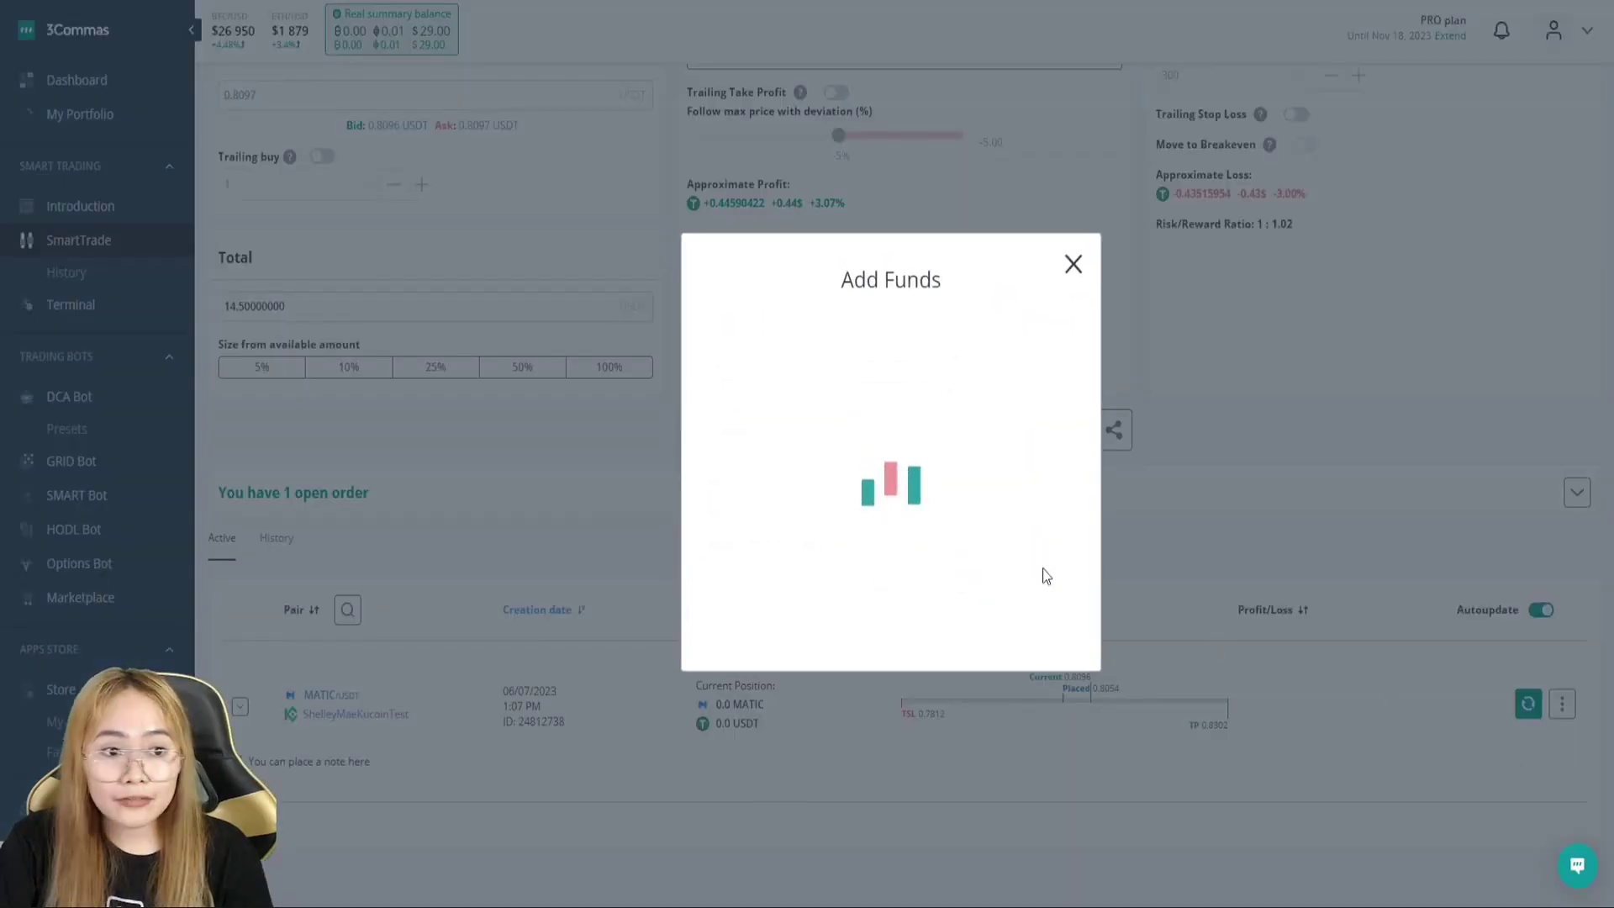
{"action": "left_click", "coordinate": [1072, 268]}
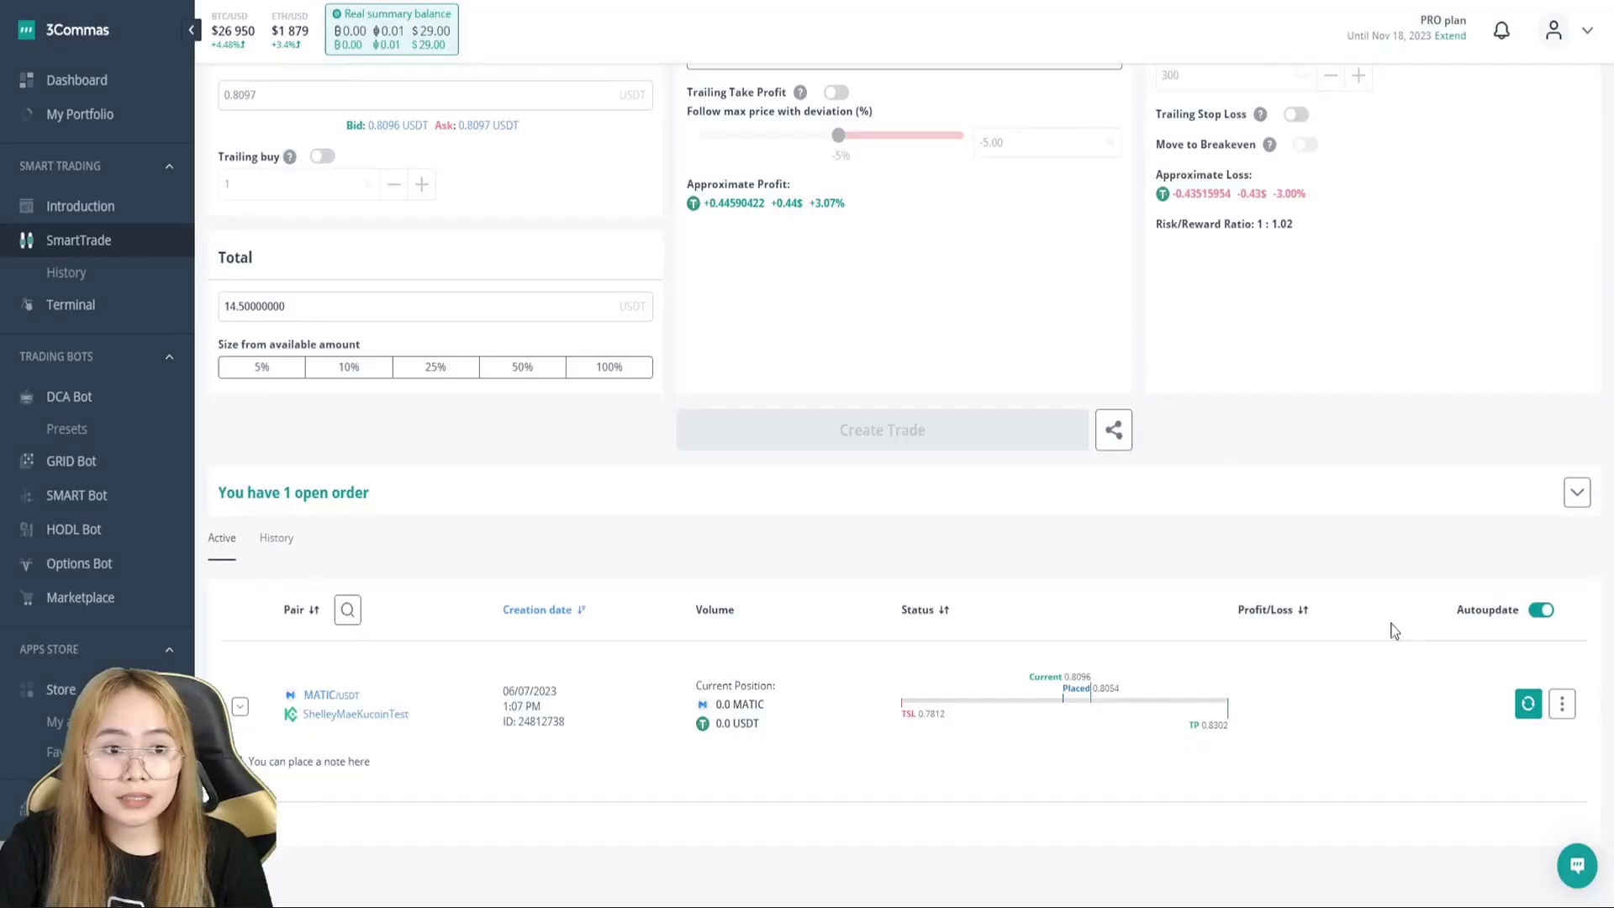
{"action": "left_click", "coordinate": [1562, 703]}
{"action": "left_click", "coordinate": [1496, 874]}
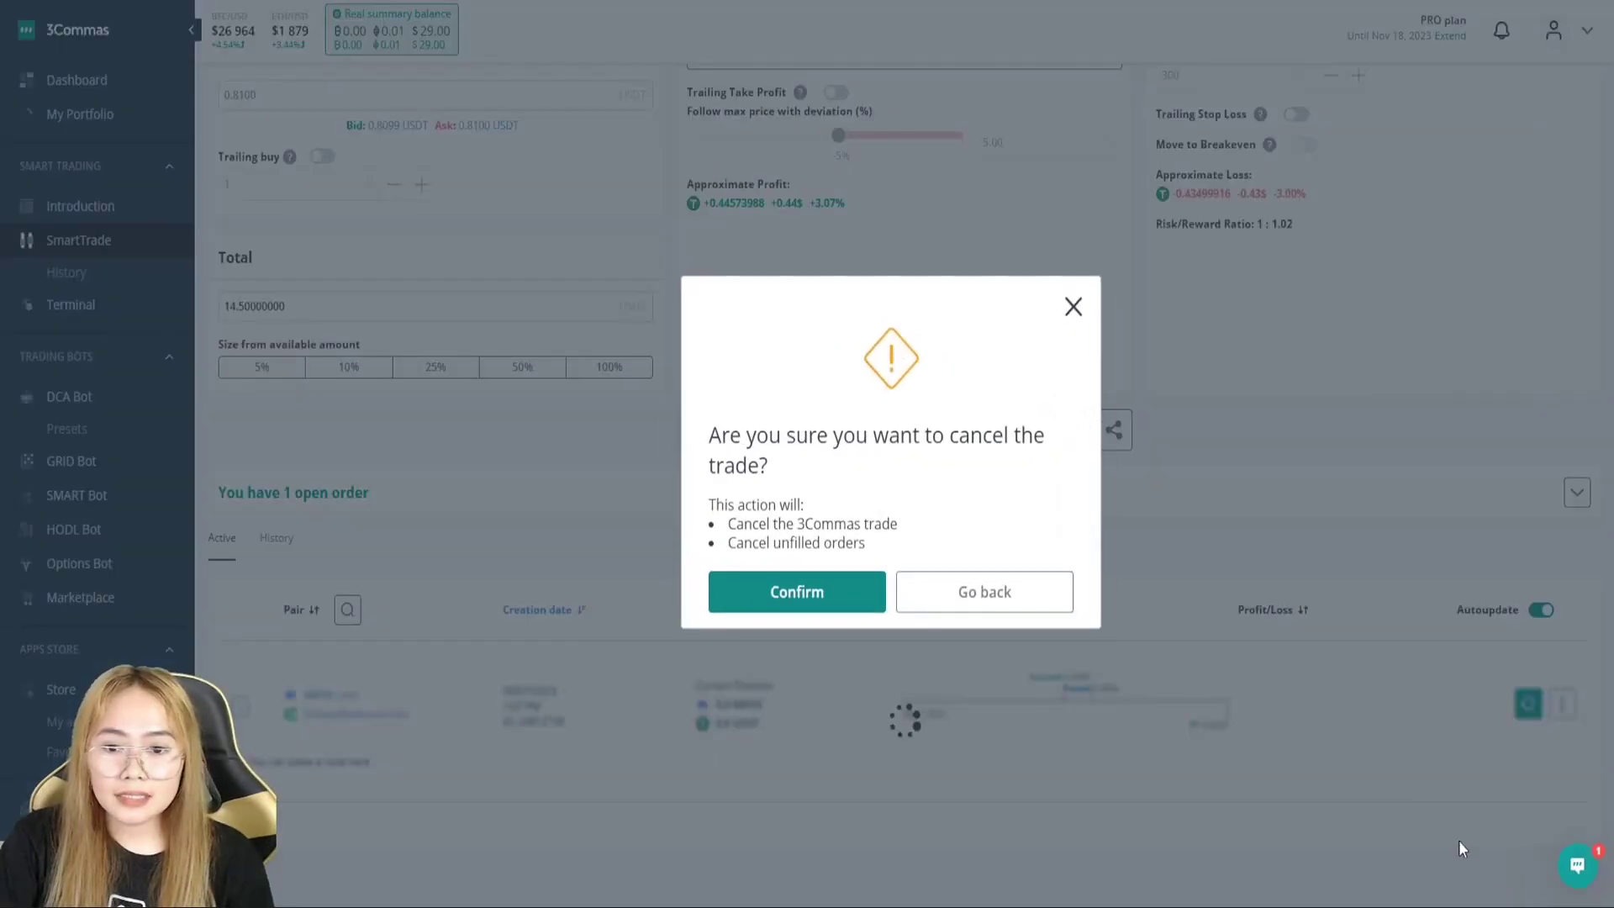
{"action": "left_click", "coordinate": [796, 593]}
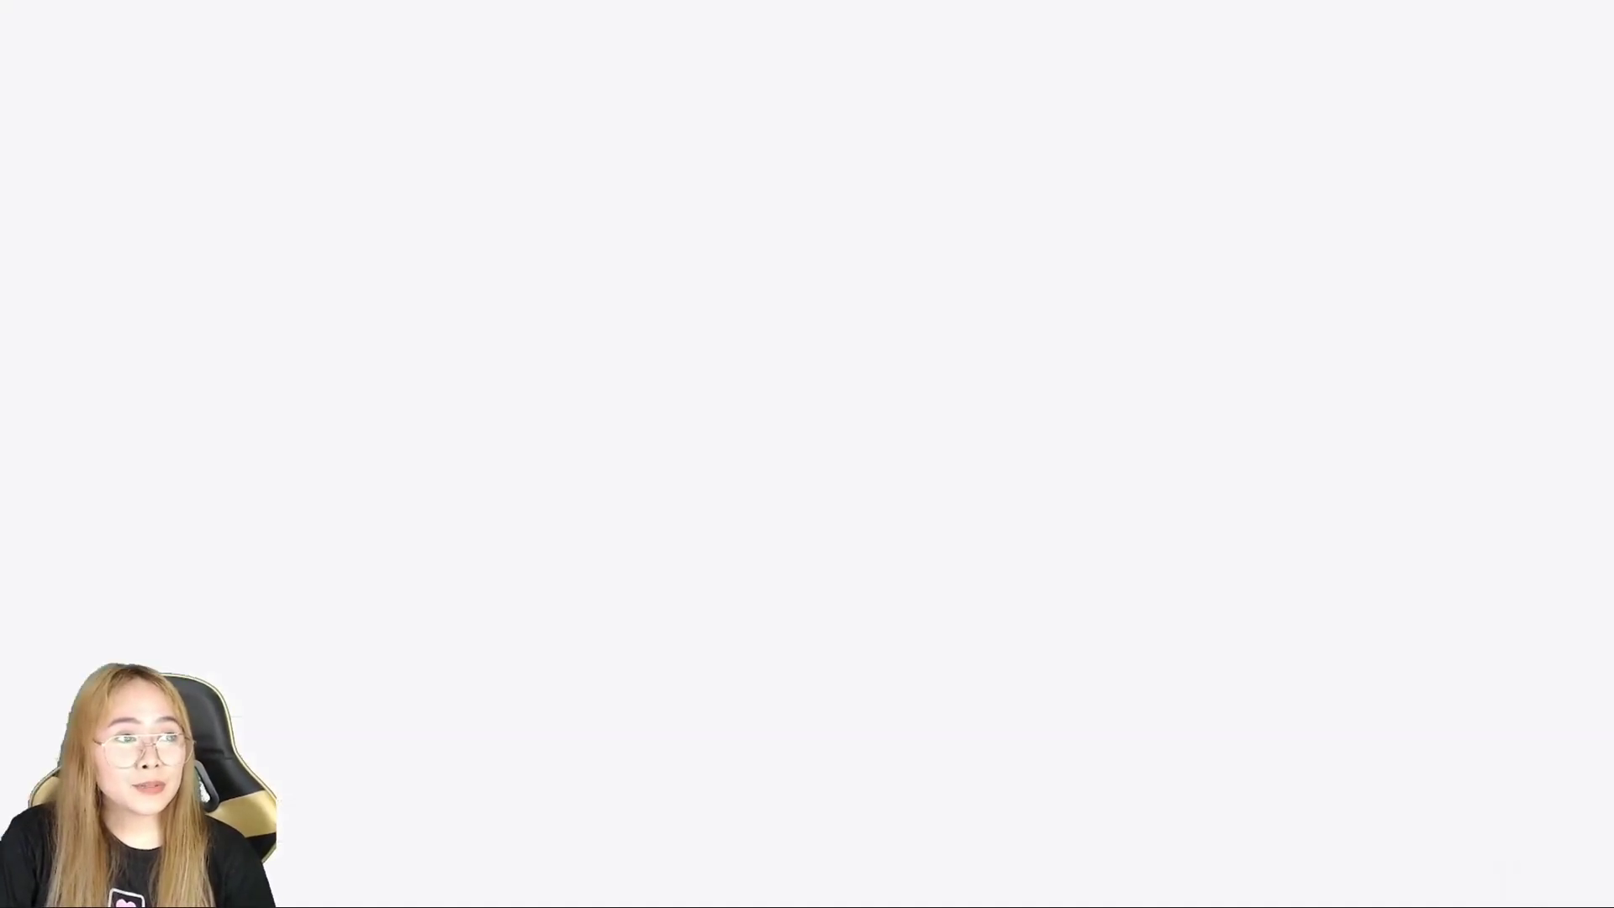
- Open KuCoin's BTC/USDT Spot Trading page from the Trade menu
{"action": "mouse_move", "coordinate": [1237, 34]}
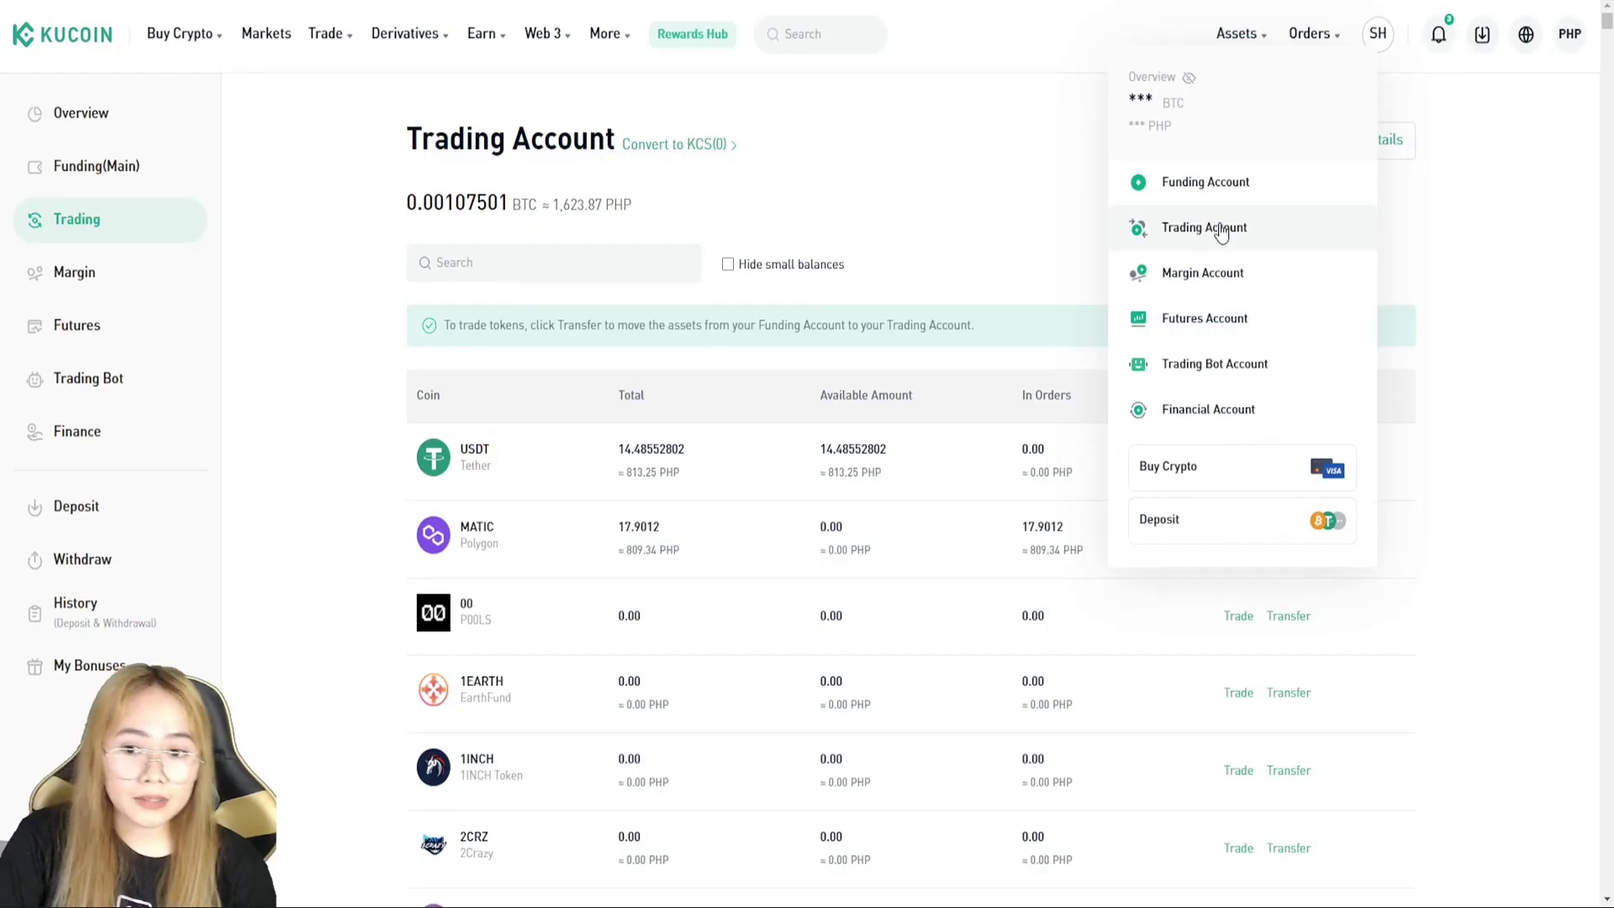
{"action": "mouse_move", "coordinate": [338, 43]}
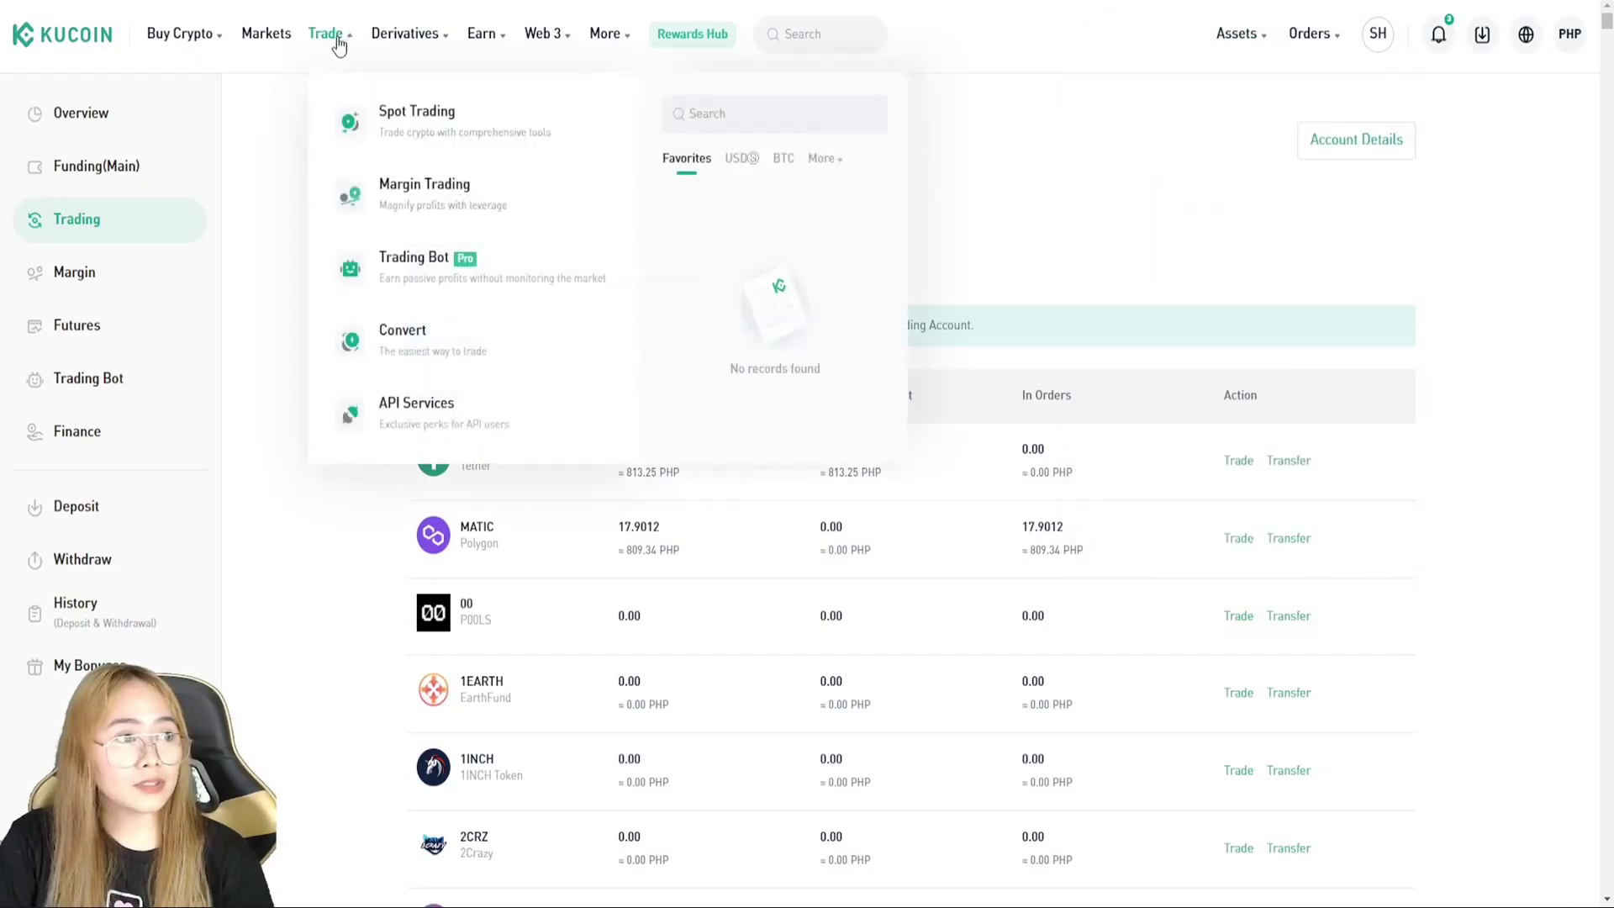
{"action": "left_click", "coordinate": [368, 132]}
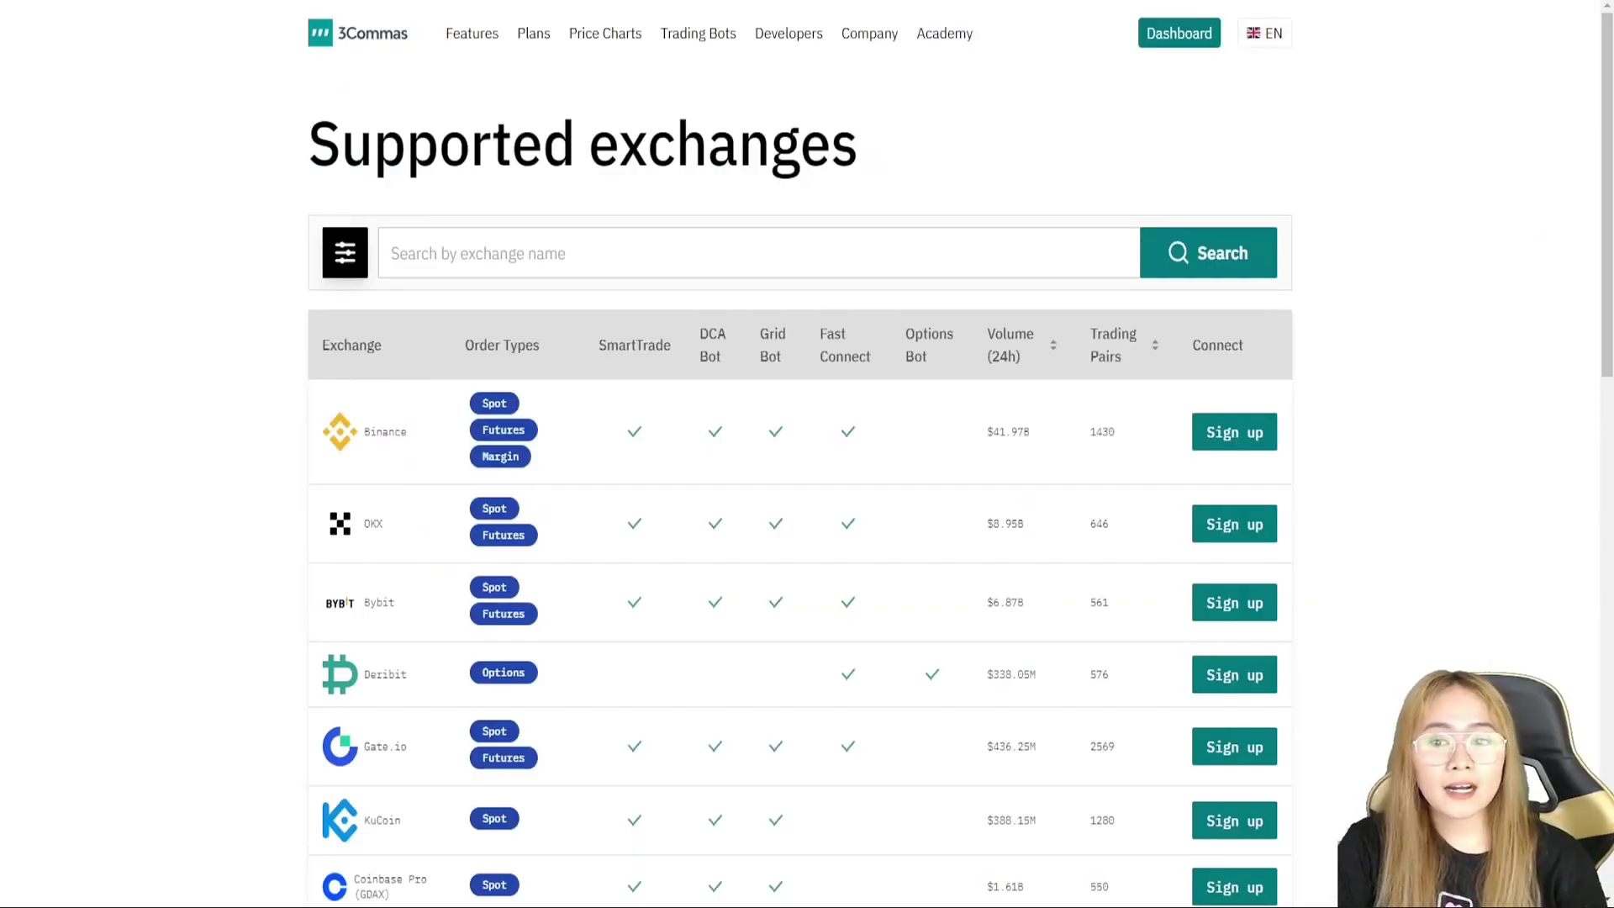
- Browse the Supported exchanges list, then filter the 3Commas blog to Educational, then Practical guides
{"action": "scroll", "coordinate": [798, 504], "scroll_direction": "down", "scroll_amount": 1}
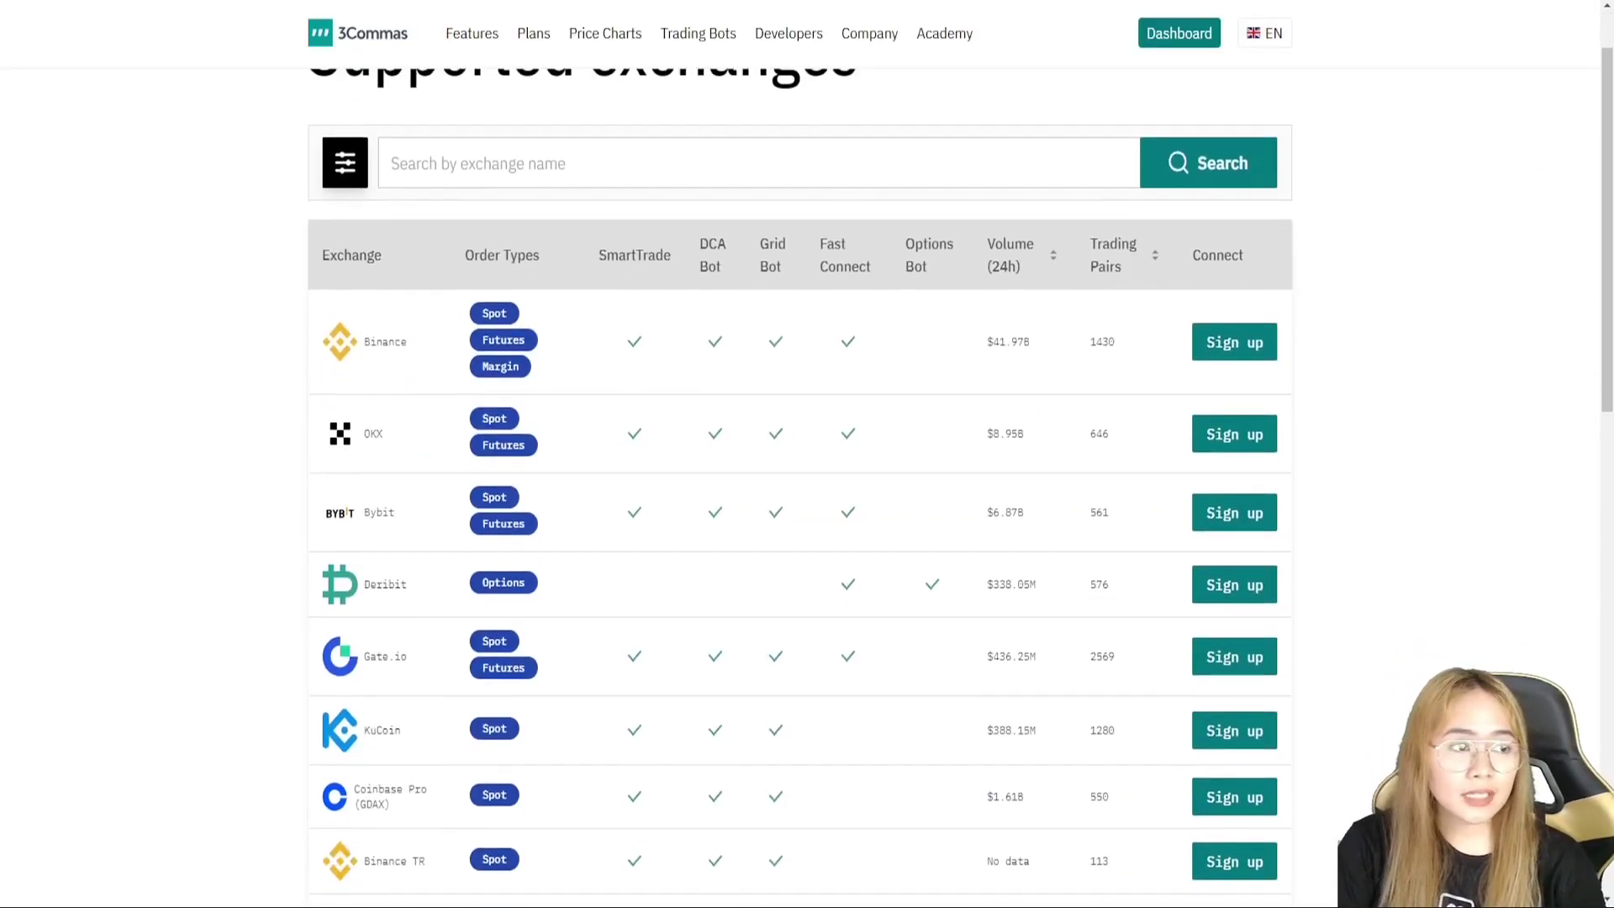
{"action": "scroll", "coordinate": [798, 504], "scroll_direction": "up", "scroll_amount": 1}
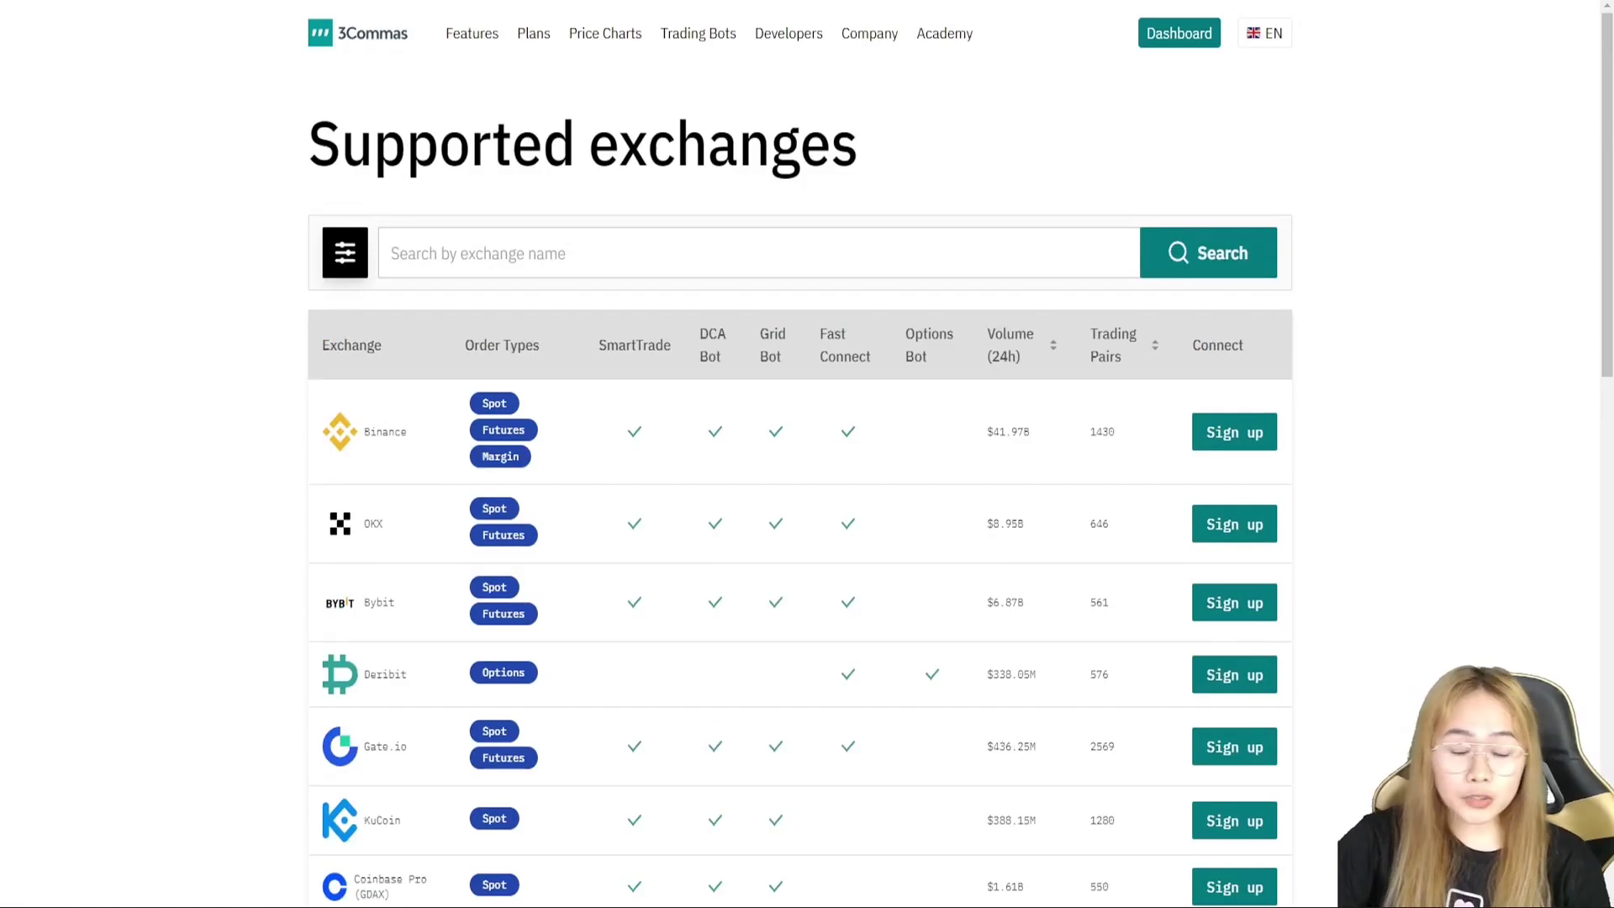
{"action": "scroll", "coordinate": [798, 505], "scroll_direction": "down", "scroll_amount": 4}
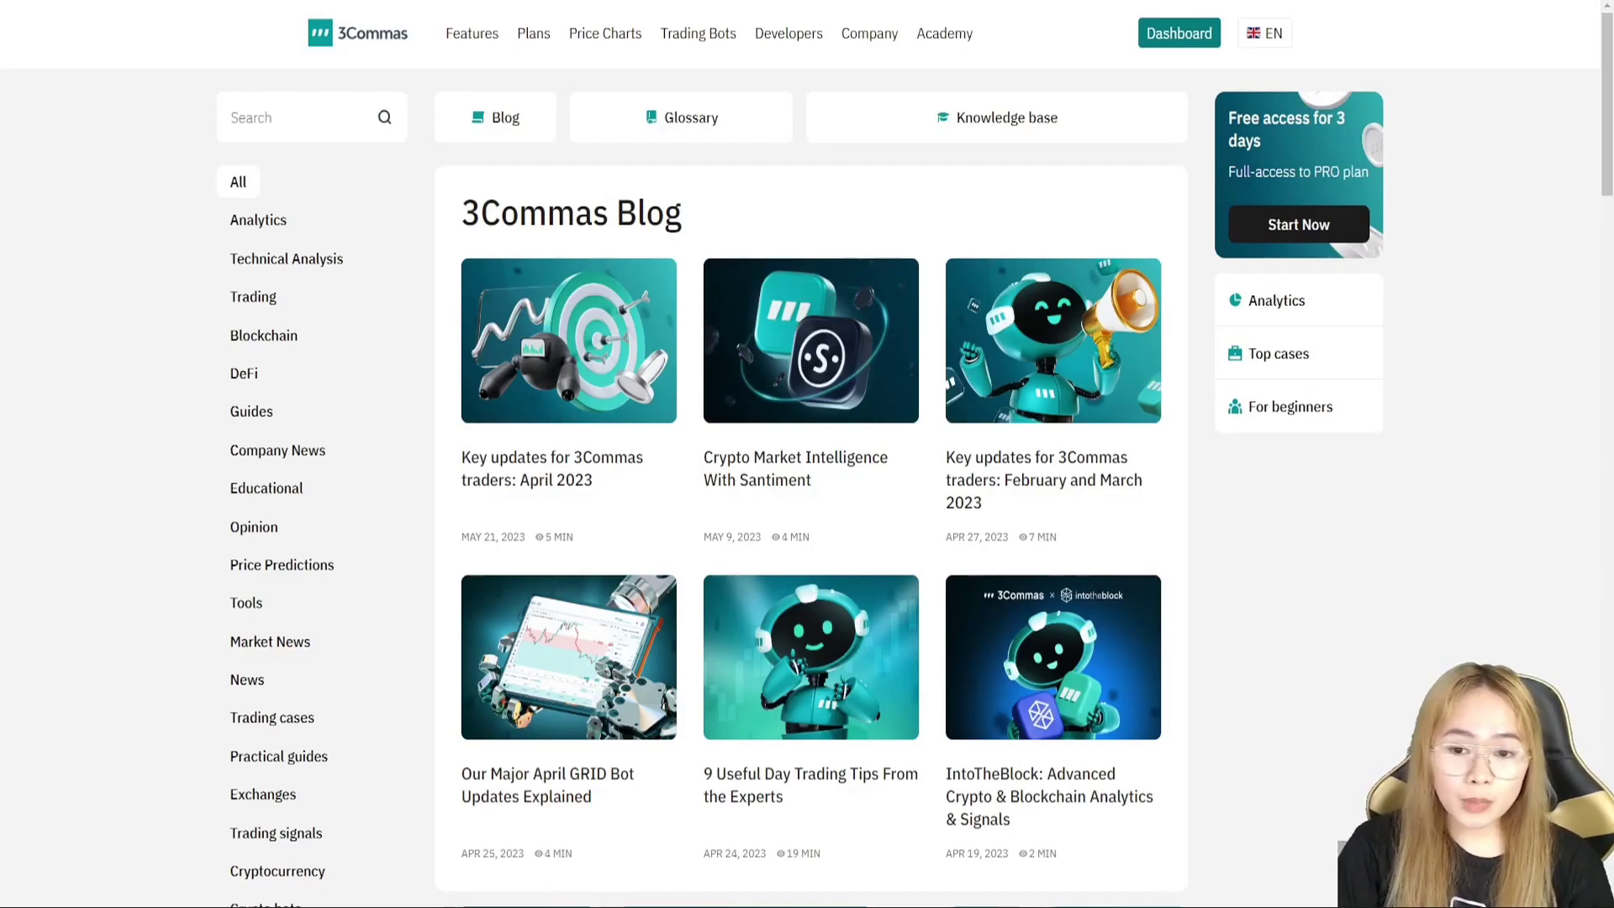
{"action": "scroll", "coordinate": [807, 504], "scroll_direction": "down", "scroll_amount": 3}
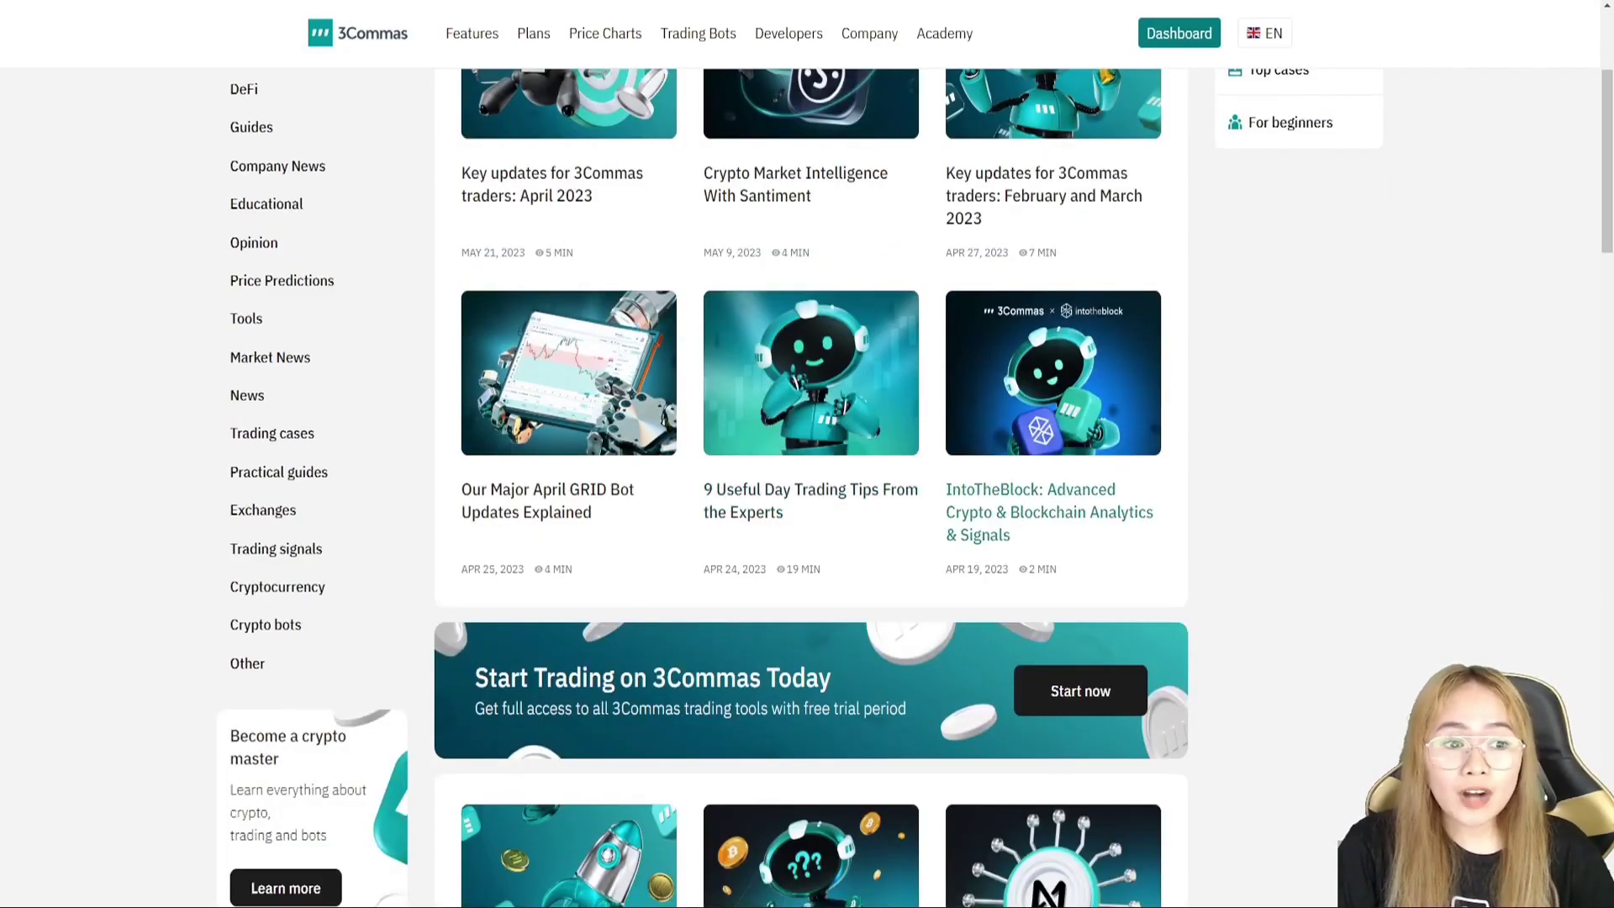
{"action": "scroll", "coordinate": [1046, 647], "scroll_direction": "down", "scroll_amount": 4}
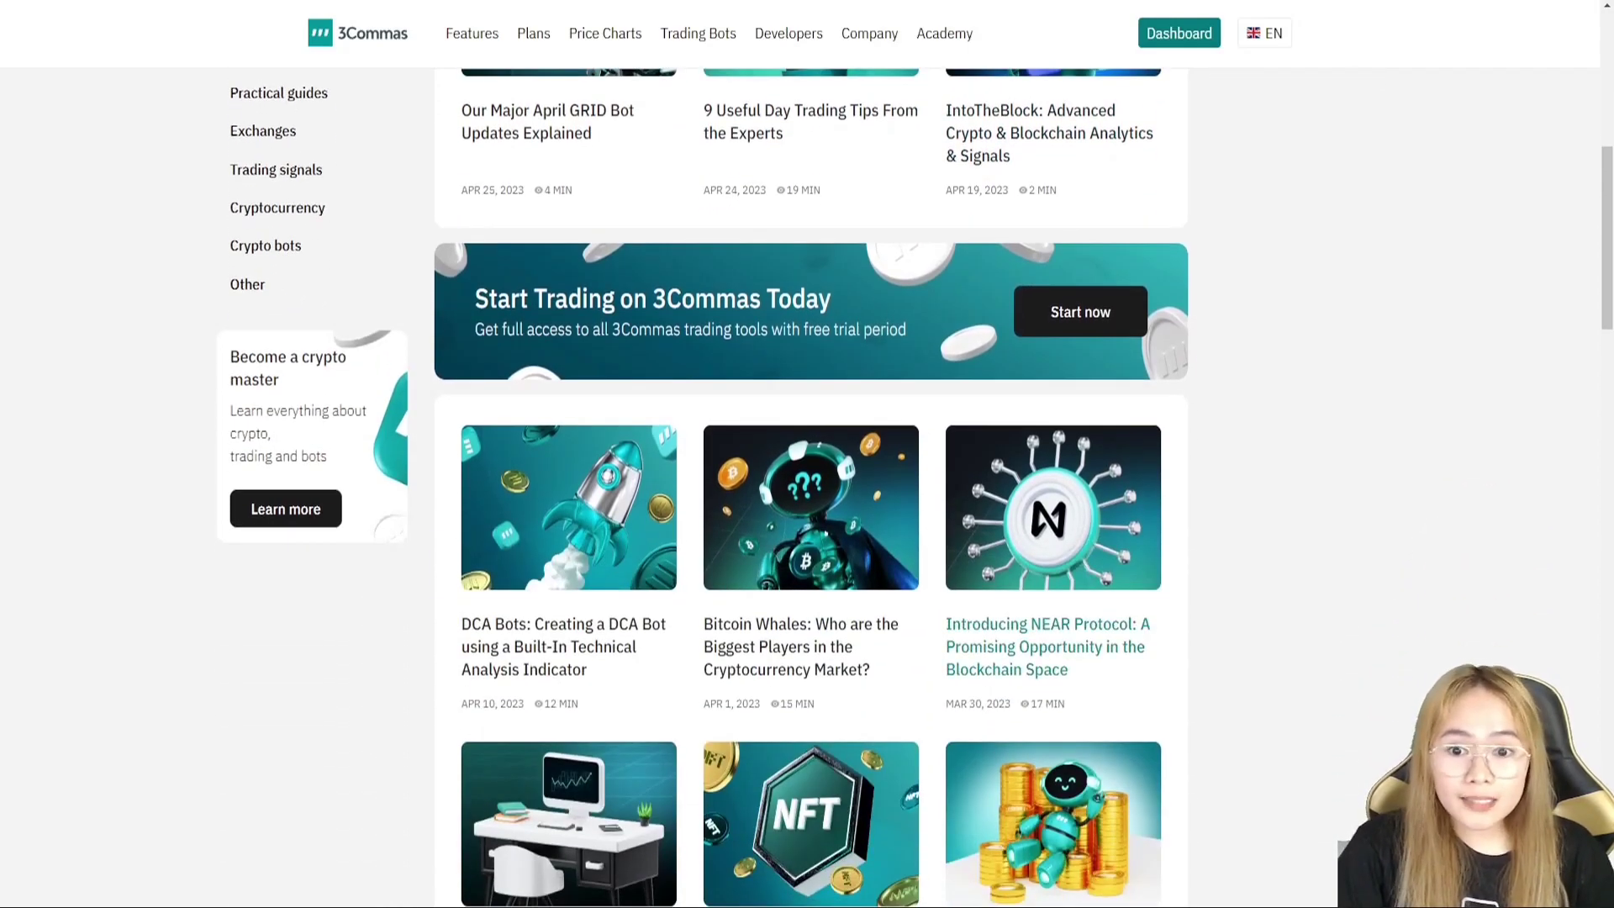
{"action": "scroll", "coordinate": [1287, 583], "scroll_direction": "down", "scroll_amount": 3}
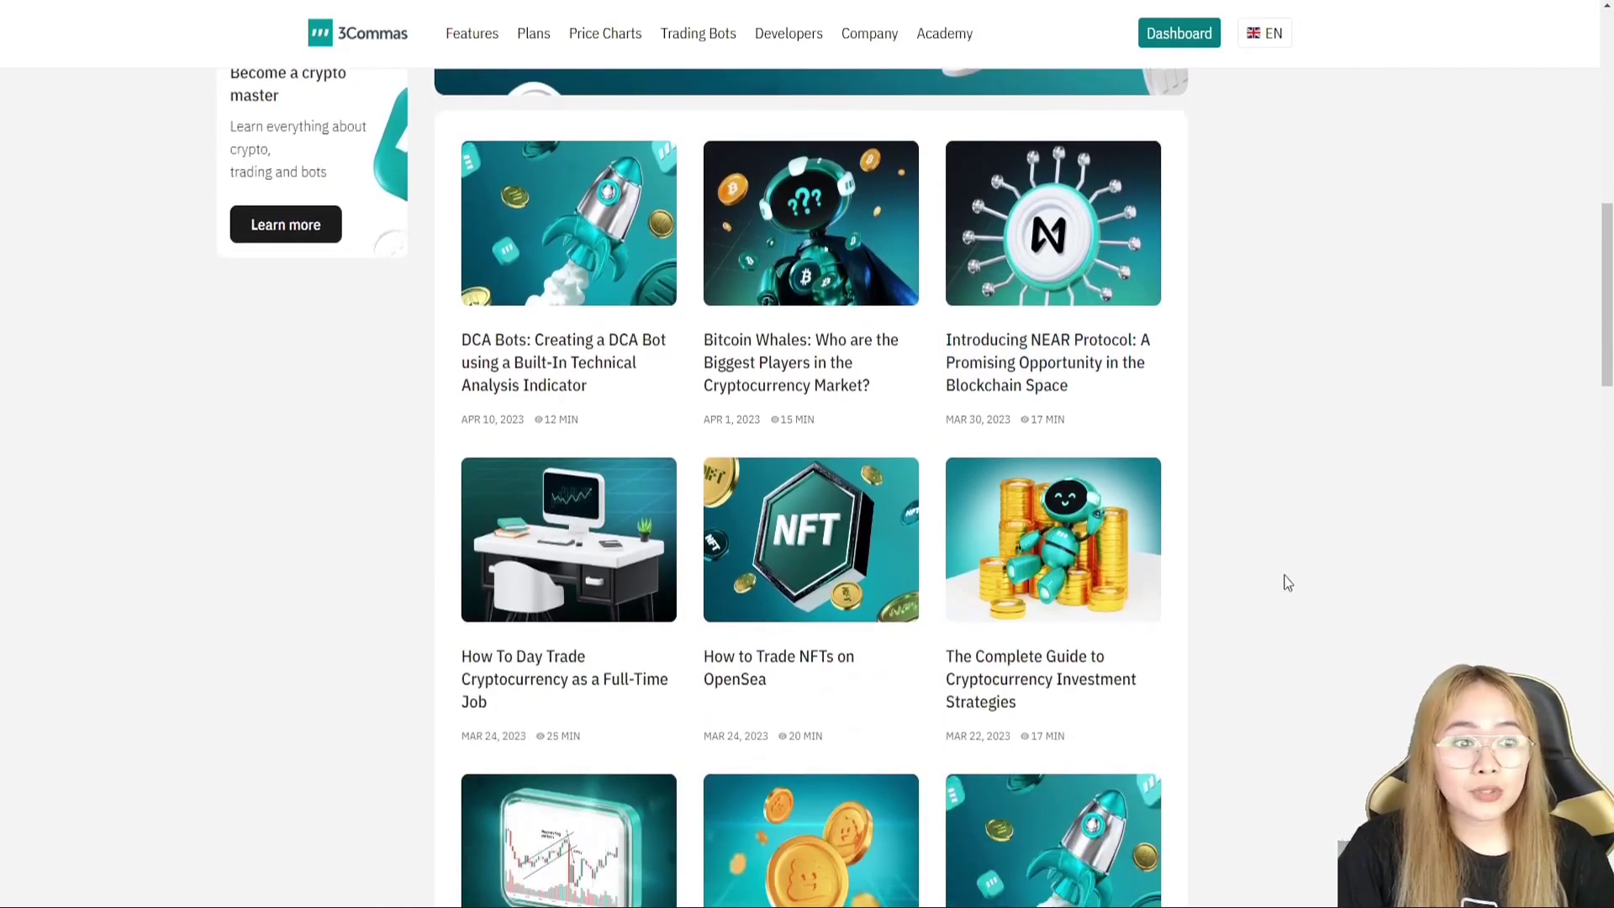
{"action": "scroll", "coordinate": [1287, 583], "scroll_direction": "down", "scroll_amount": 1}
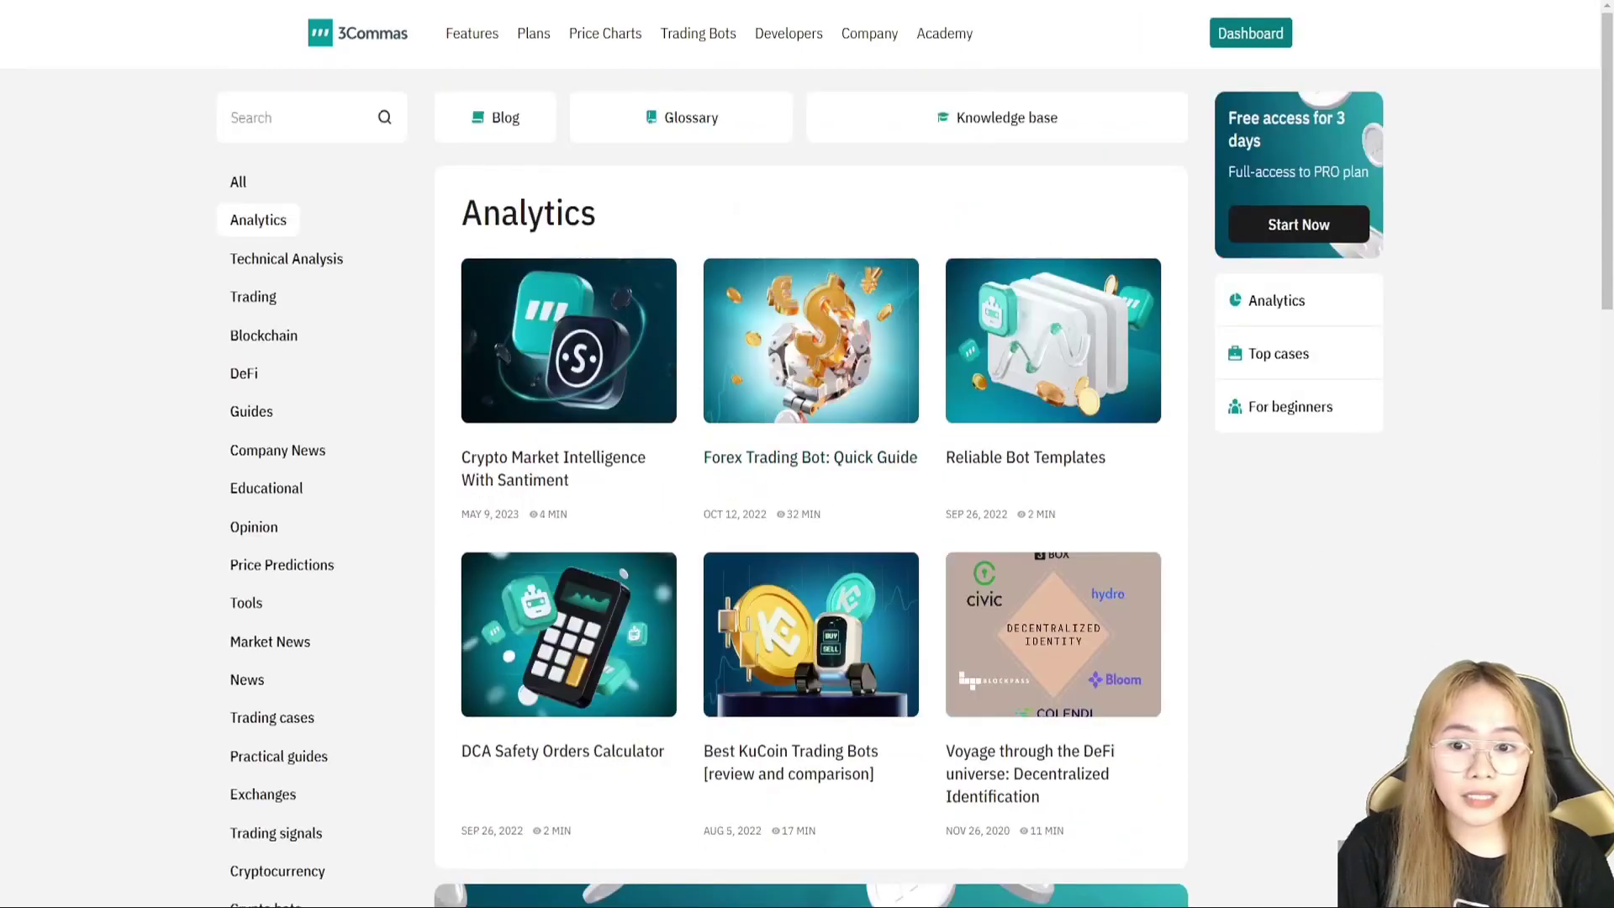
{"action": "left_click", "coordinate": [266, 487]}
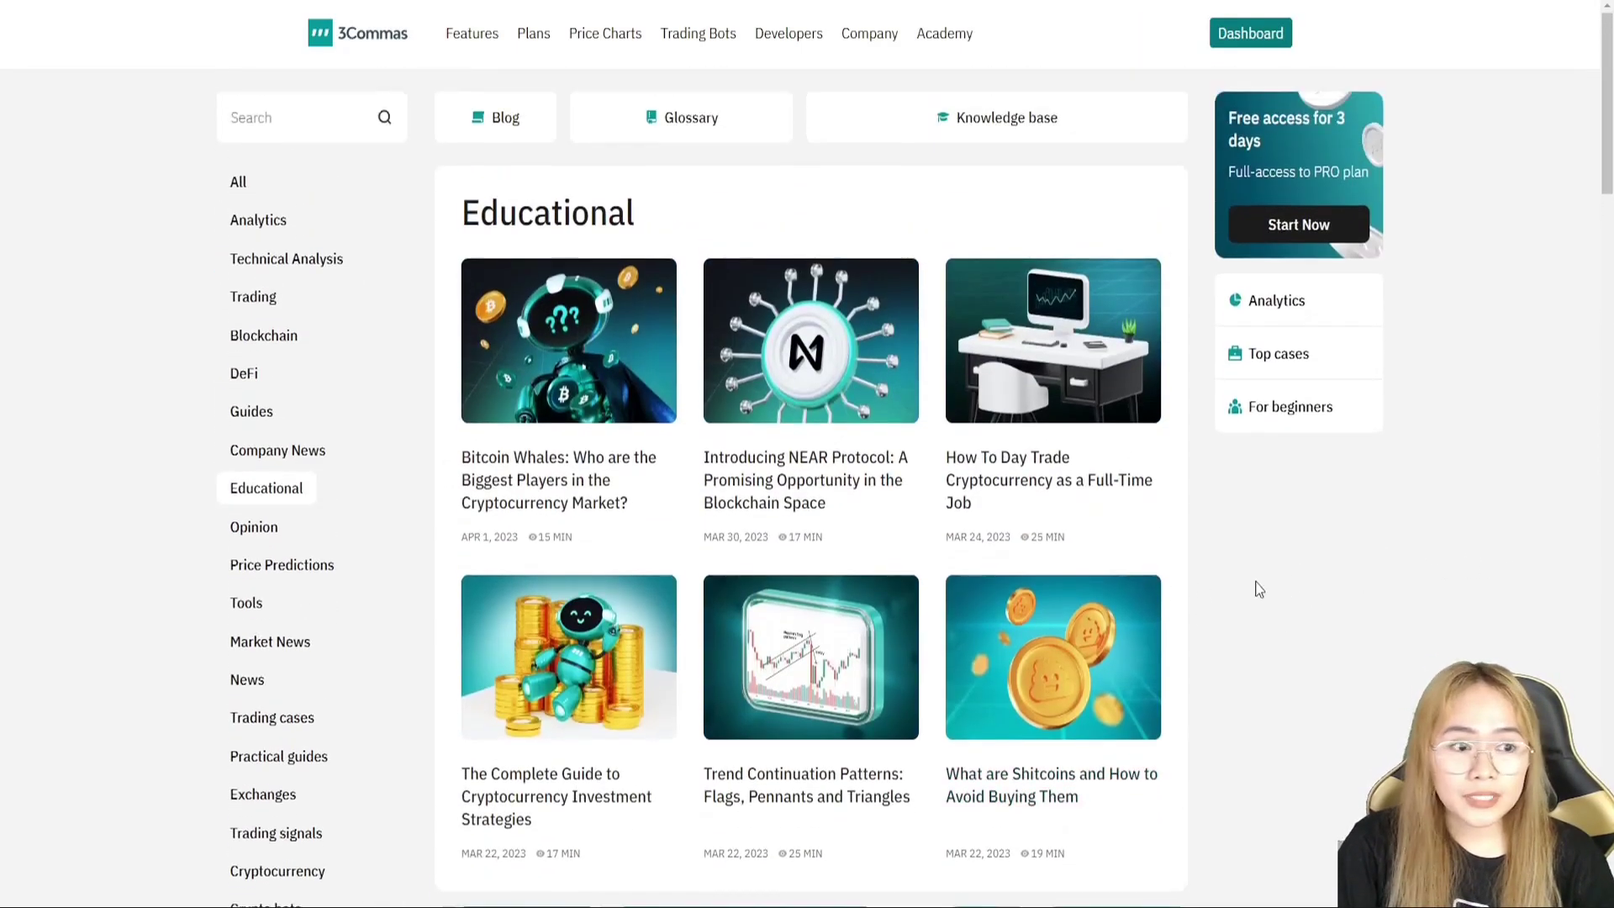
{"action": "scroll", "coordinate": [1253, 587], "scroll_direction": "down", "scroll_amount": 2}
{"action": "left_click", "coordinate": [278, 566]}
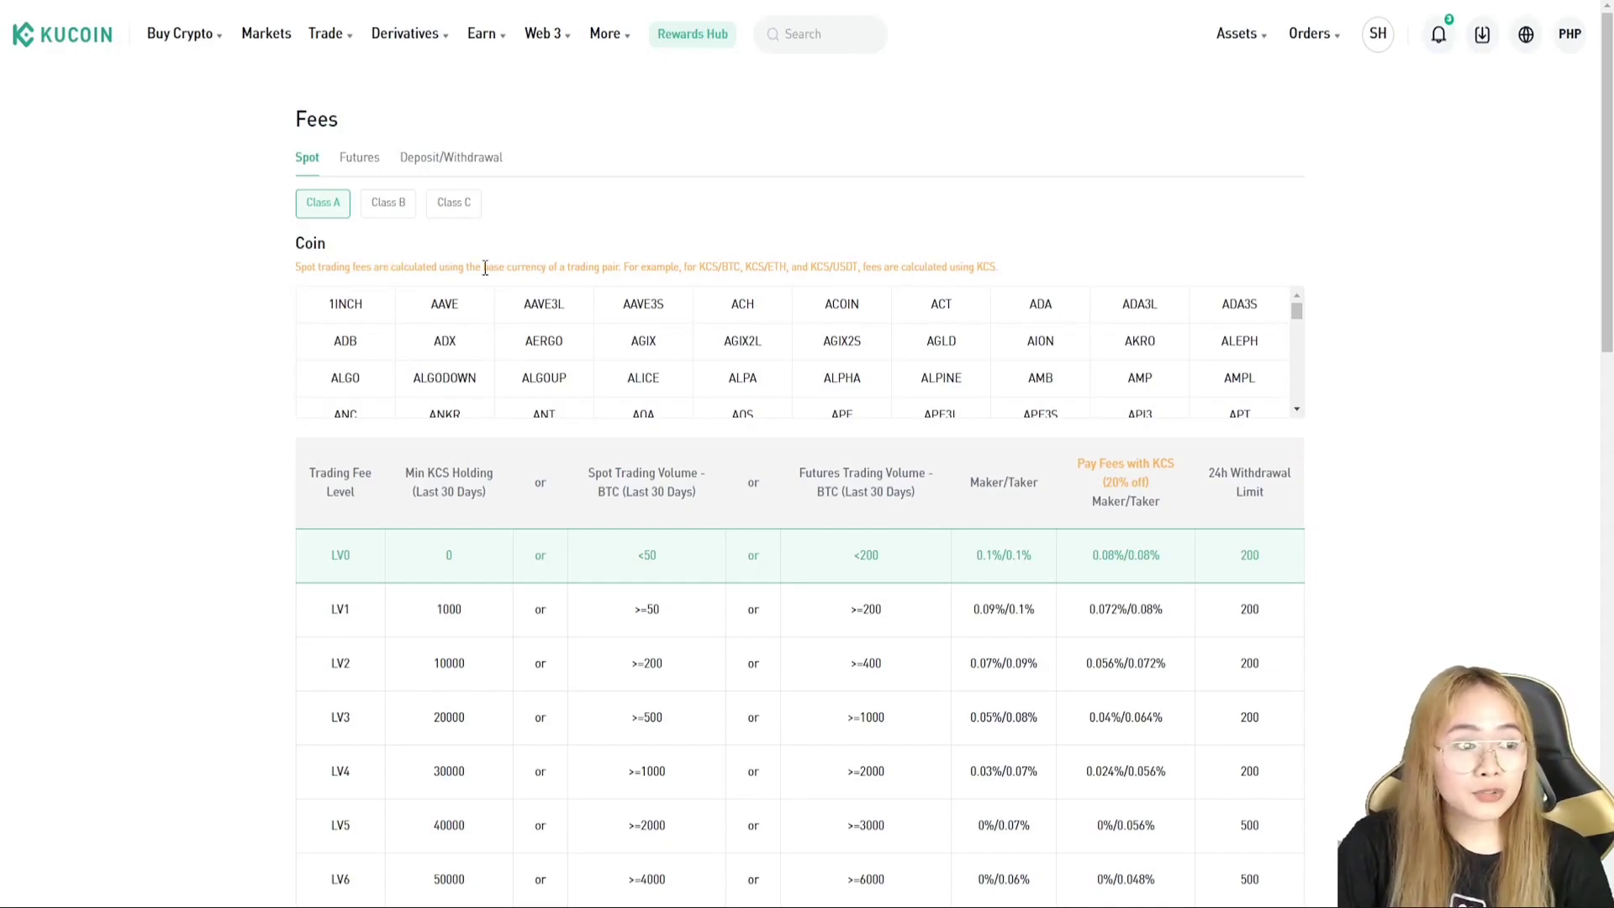
- Review KuCoin's Spot fee table, including the note on how spot fees are calculated
{"action": "left_click_drag", "start_coordinate": [485, 267], "coordinate": [623, 267]}
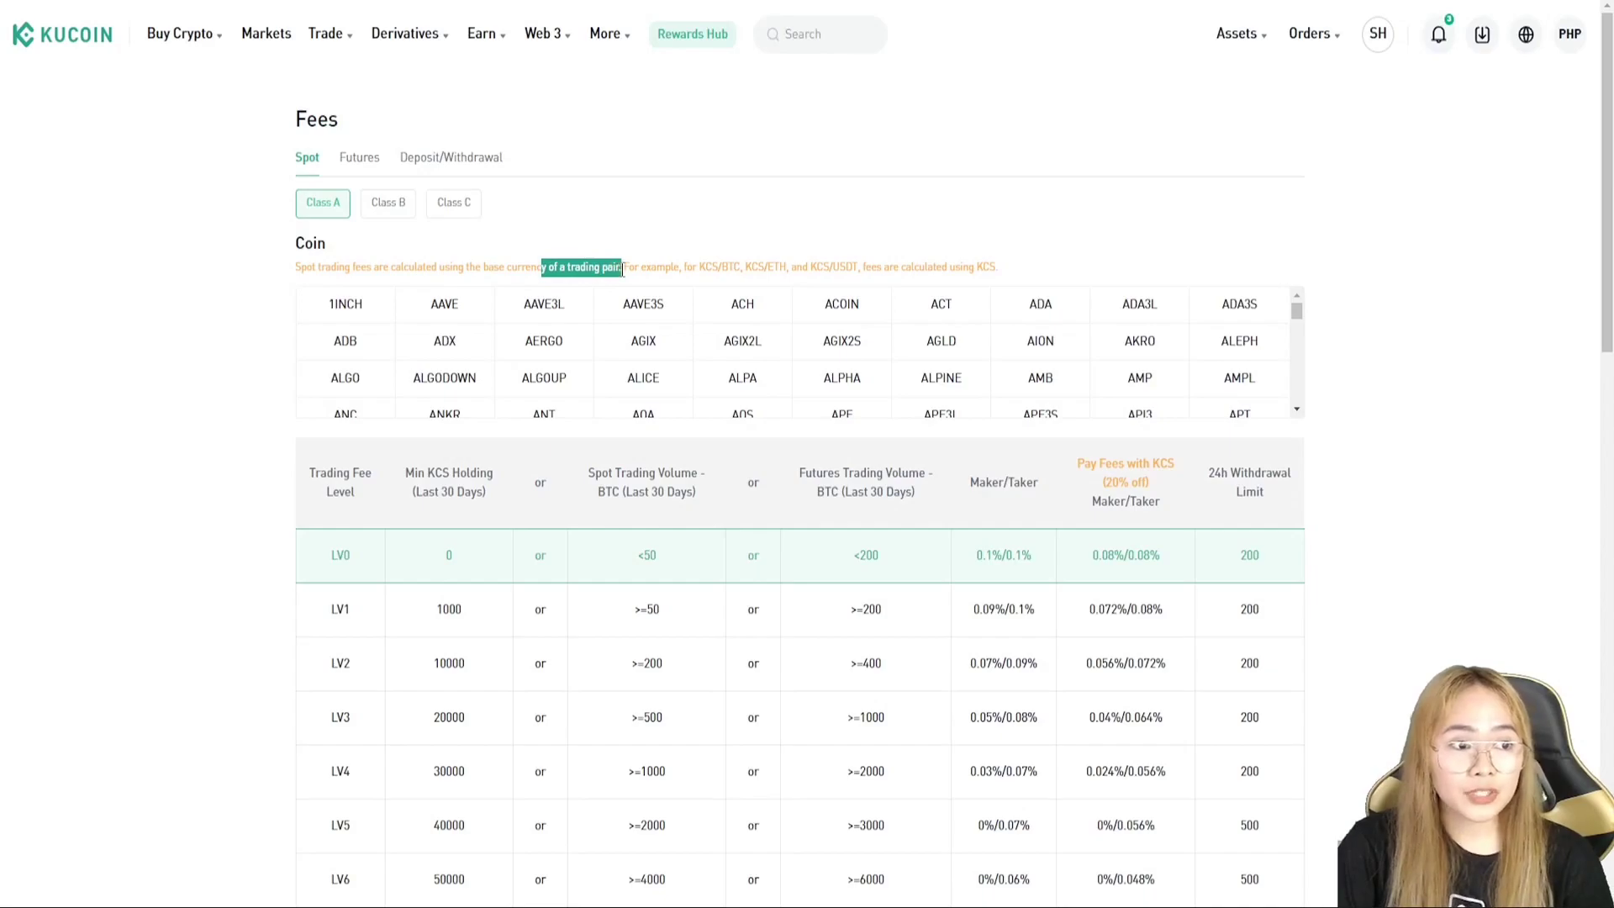
{"action": "left_click", "coordinate": [622, 267]}
{"action": "scroll", "coordinate": [797, 500], "scroll_direction": "down", "scroll_amount": 2}
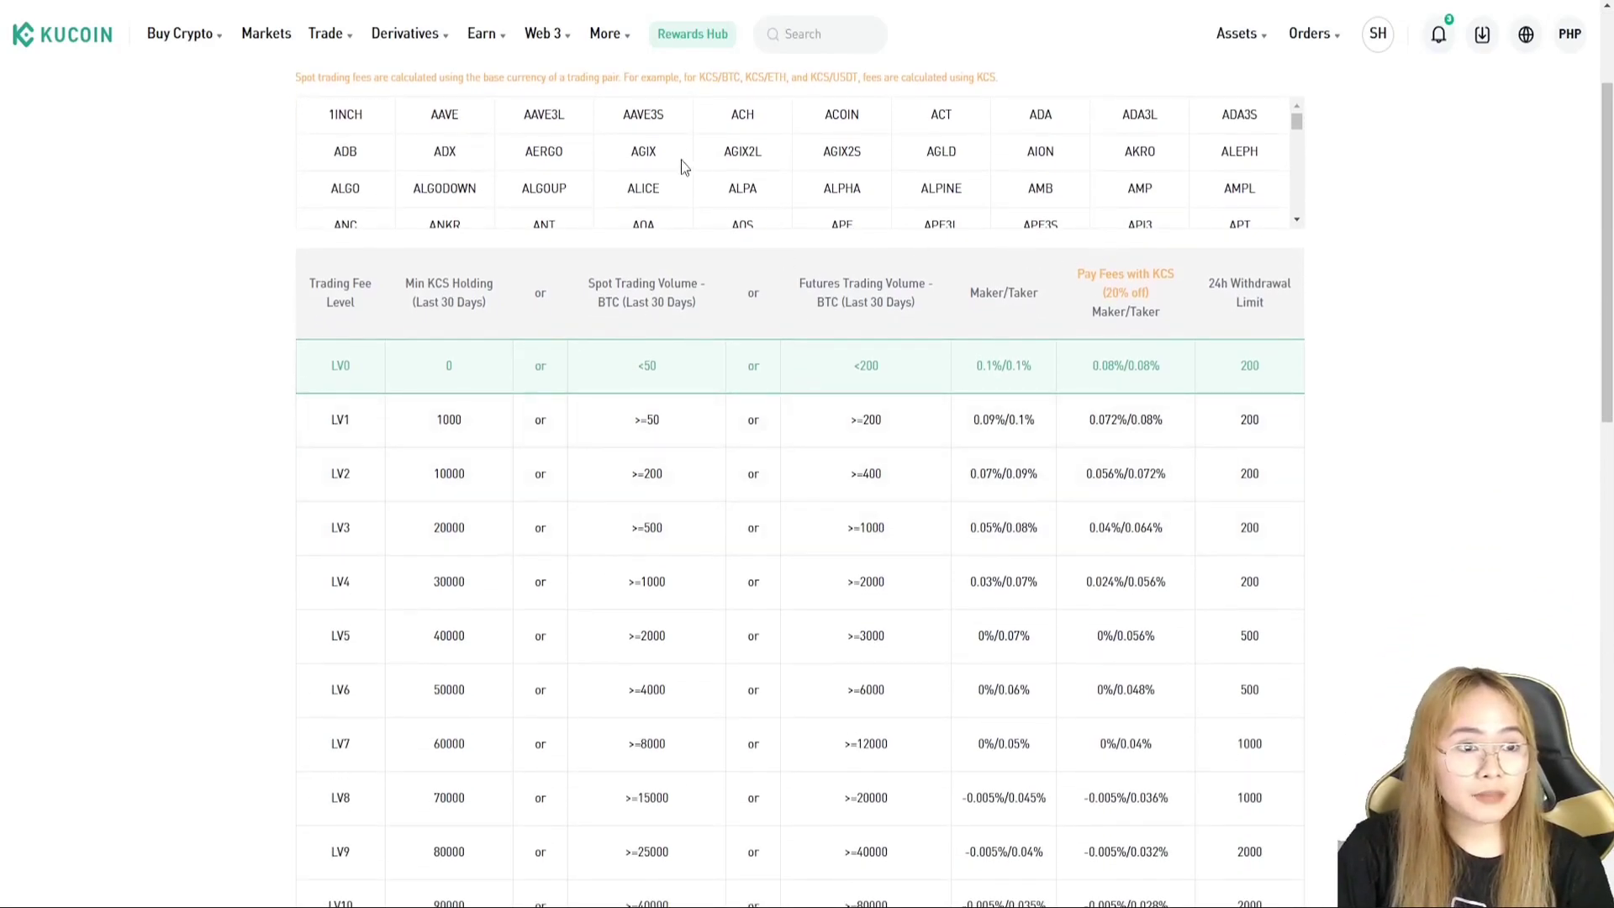
{"action": "scroll", "coordinate": [486, 277], "scroll_direction": "up", "scroll_amount": 2}
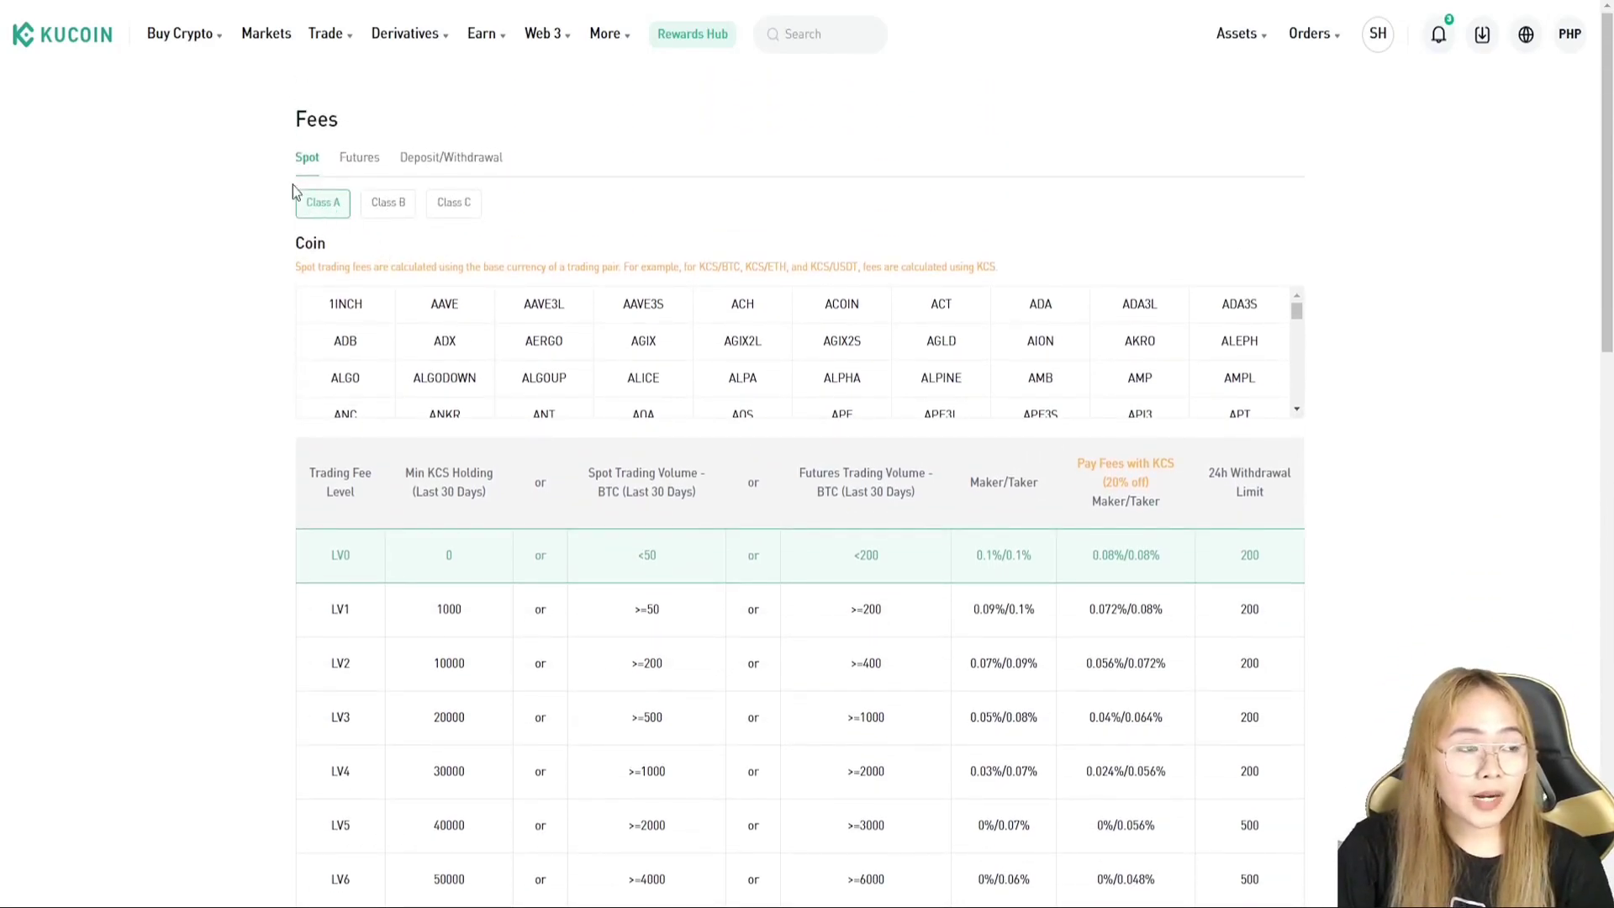
{"action": "scroll", "coordinate": [516, 545], "scroll_direction": "down", "scroll_amount": 3}
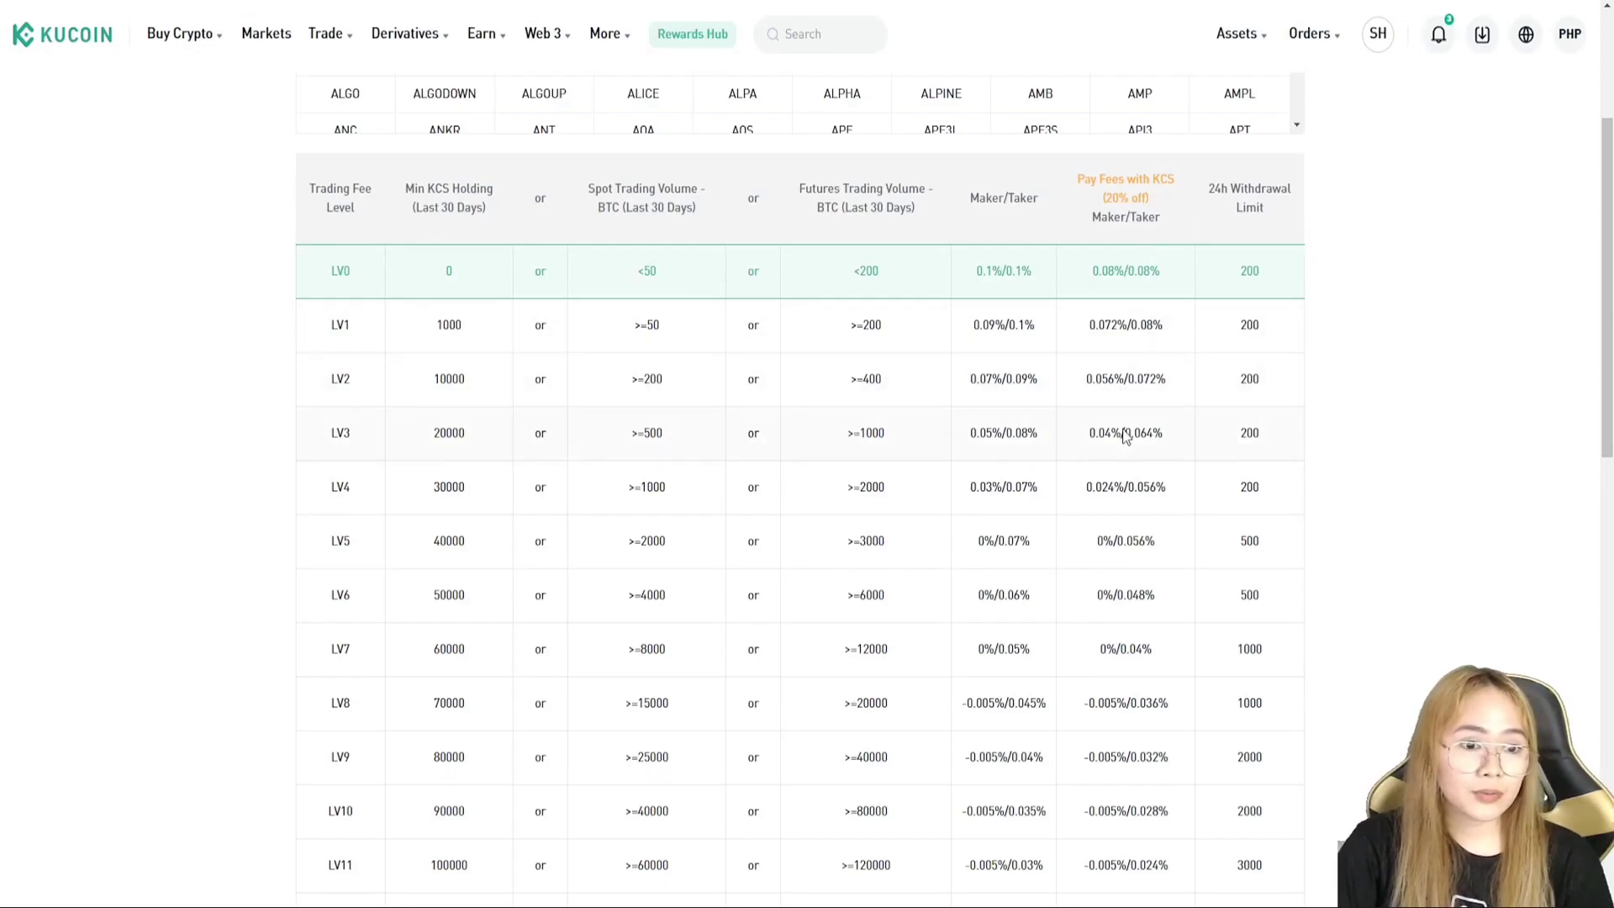
{"action": "scroll", "coordinate": [1122, 437], "scroll_direction": "down", "scroll_amount": 2}
{"action": "scroll", "coordinate": [1000, 261], "scroll_direction": "up", "scroll_amount": 1}
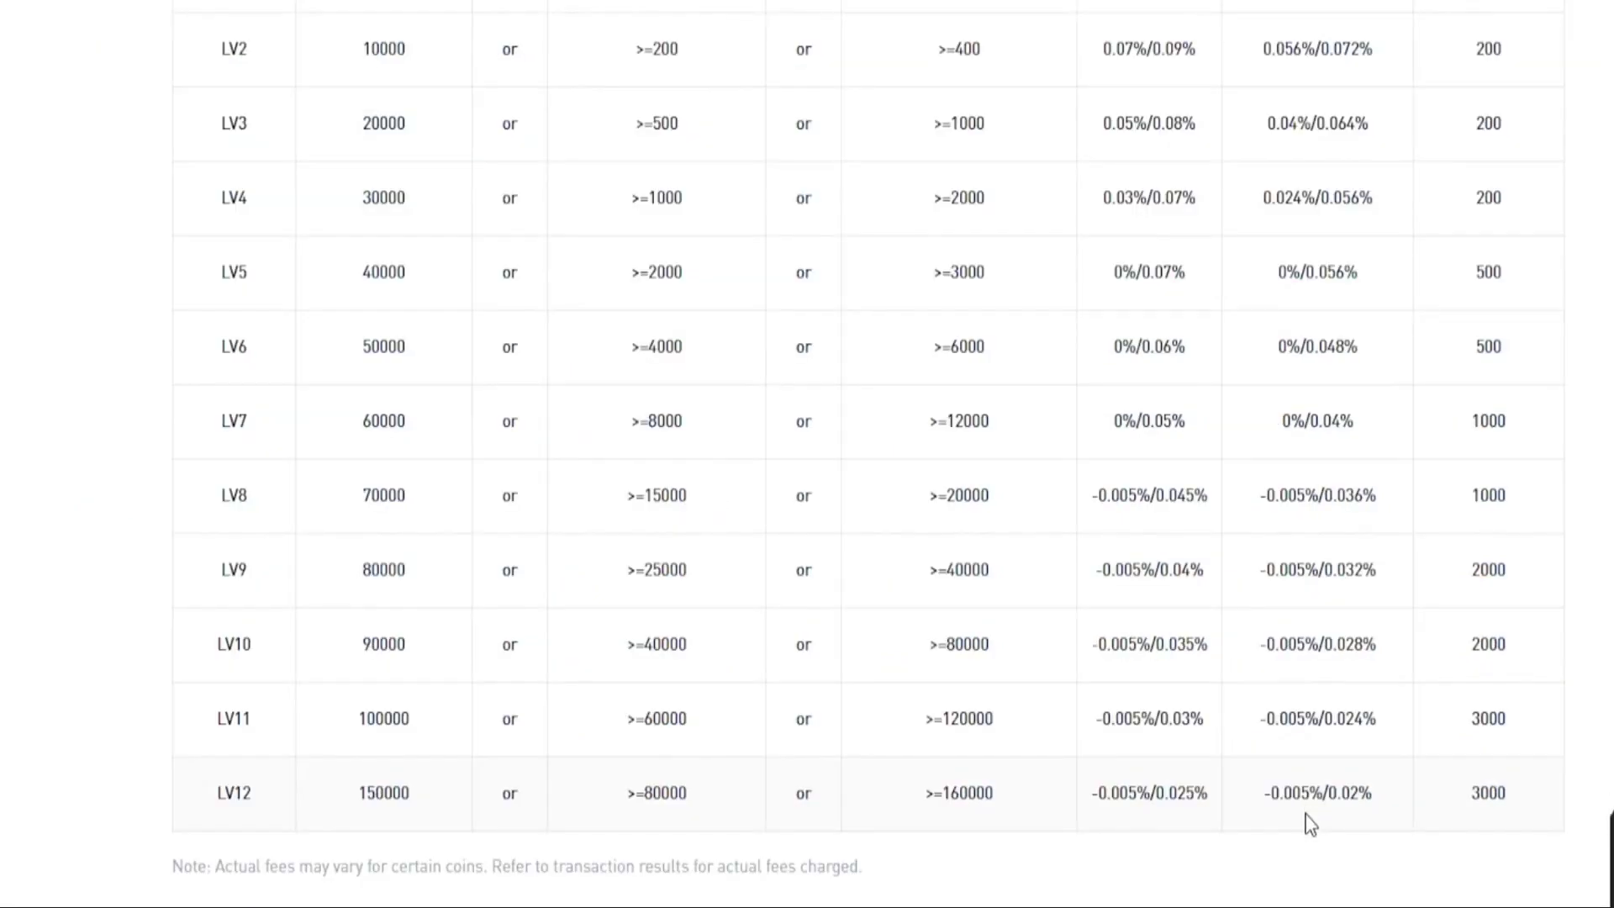
{"action": "scroll", "coordinate": [1089, 696], "scroll_direction": "up", "scroll_amount": 10}
- Switch to the Futures fee table and scroll through its fee rates
{"action": "left_click", "coordinate": [358, 157]}
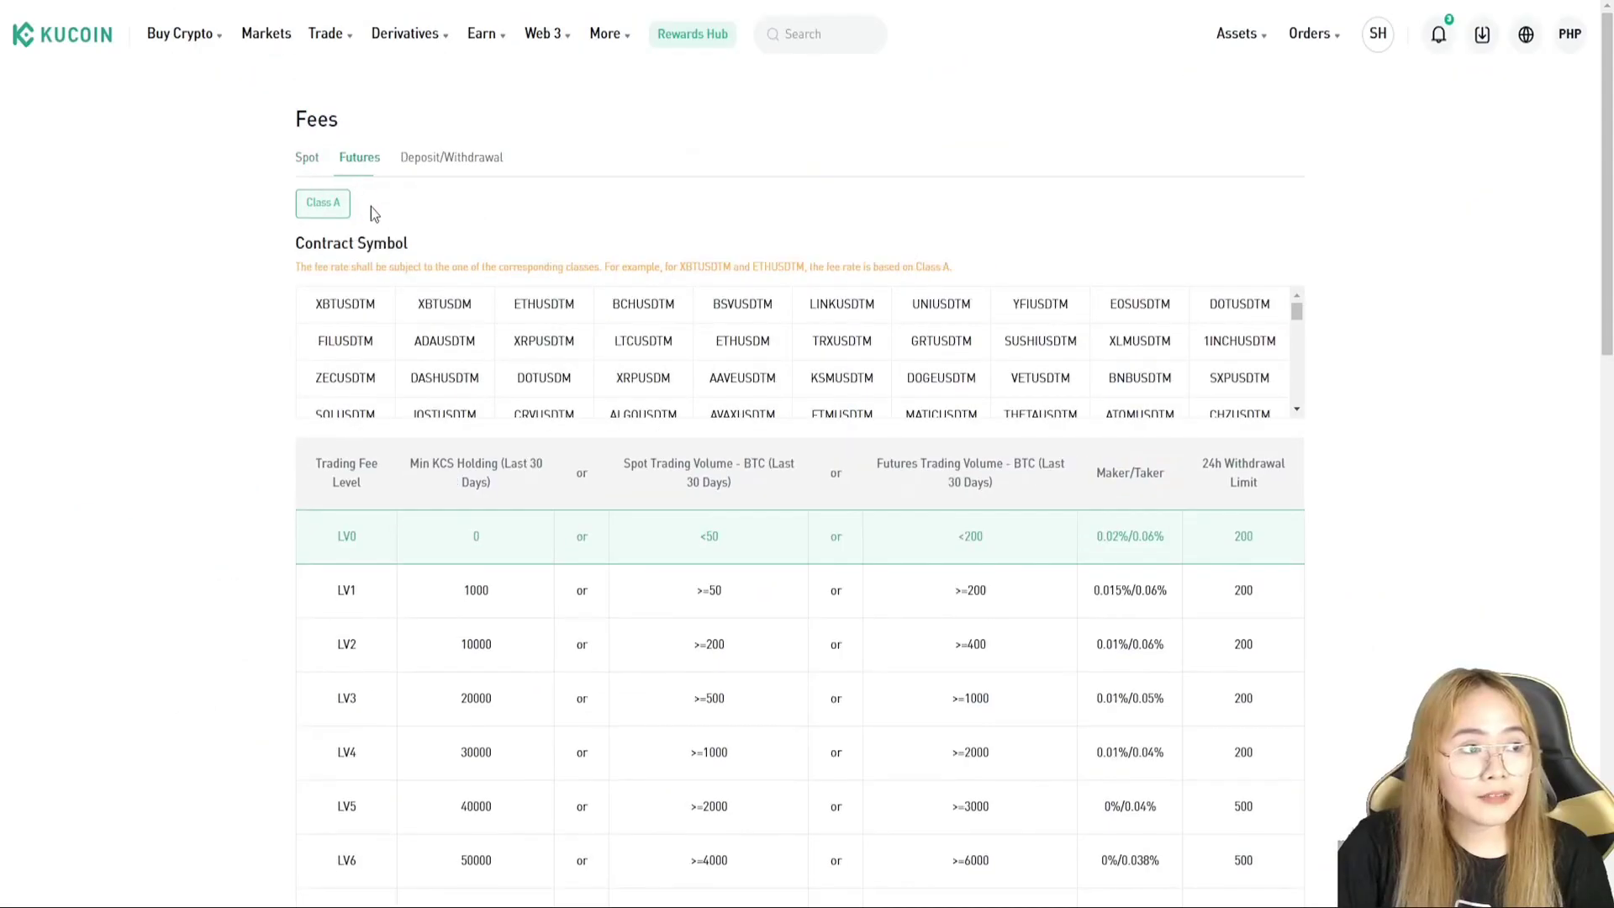
{"action": "scroll", "coordinate": [969, 496], "scroll_direction": "down", "scroll_amount": 2}
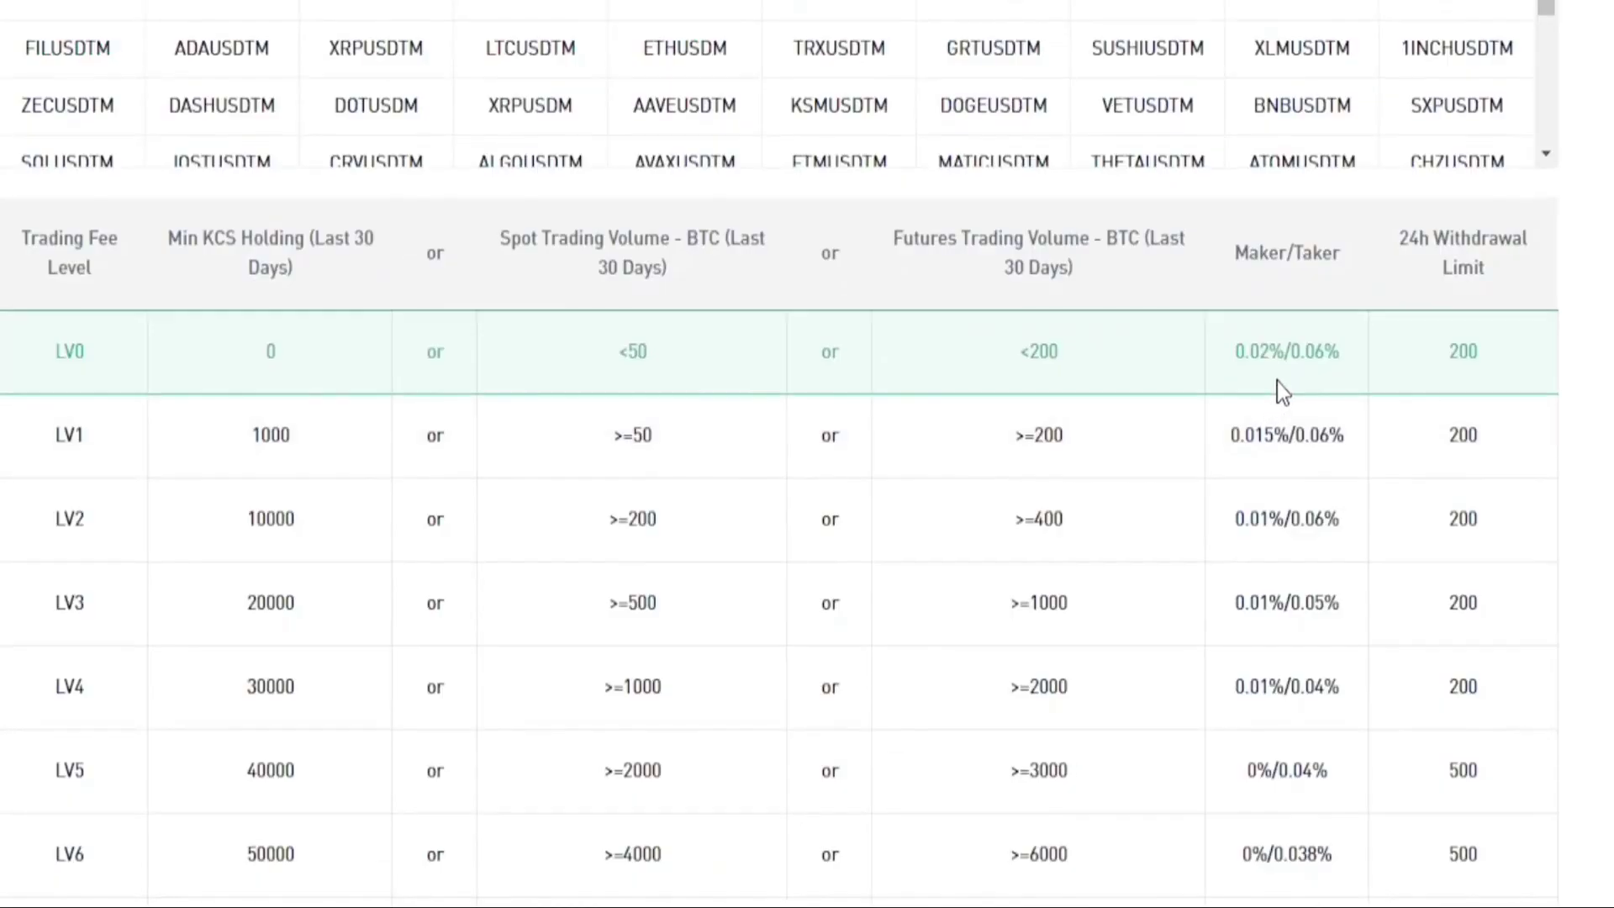
{"action": "scroll", "coordinate": [1277, 382], "scroll_direction": "down", "scroll_amount": 5}
{"action": "scroll", "coordinate": [1284, 638], "scroll_direction": "down", "scroll_amount": 3}
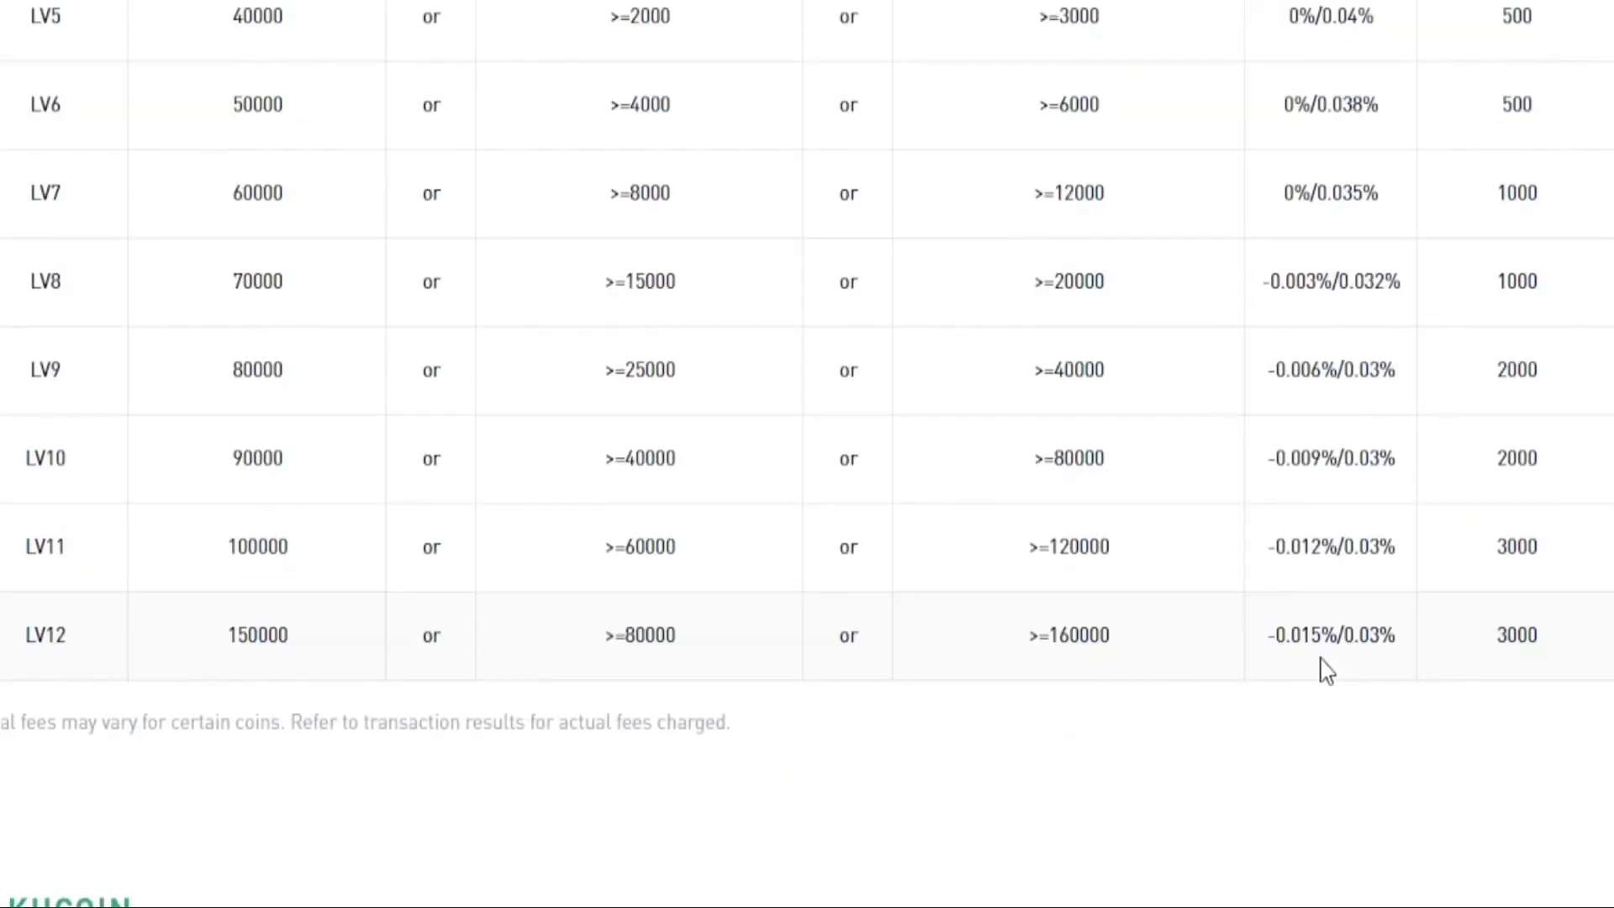
{"action": "scroll", "coordinate": [1326, 670], "scroll_direction": "up", "scroll_amount": 5}
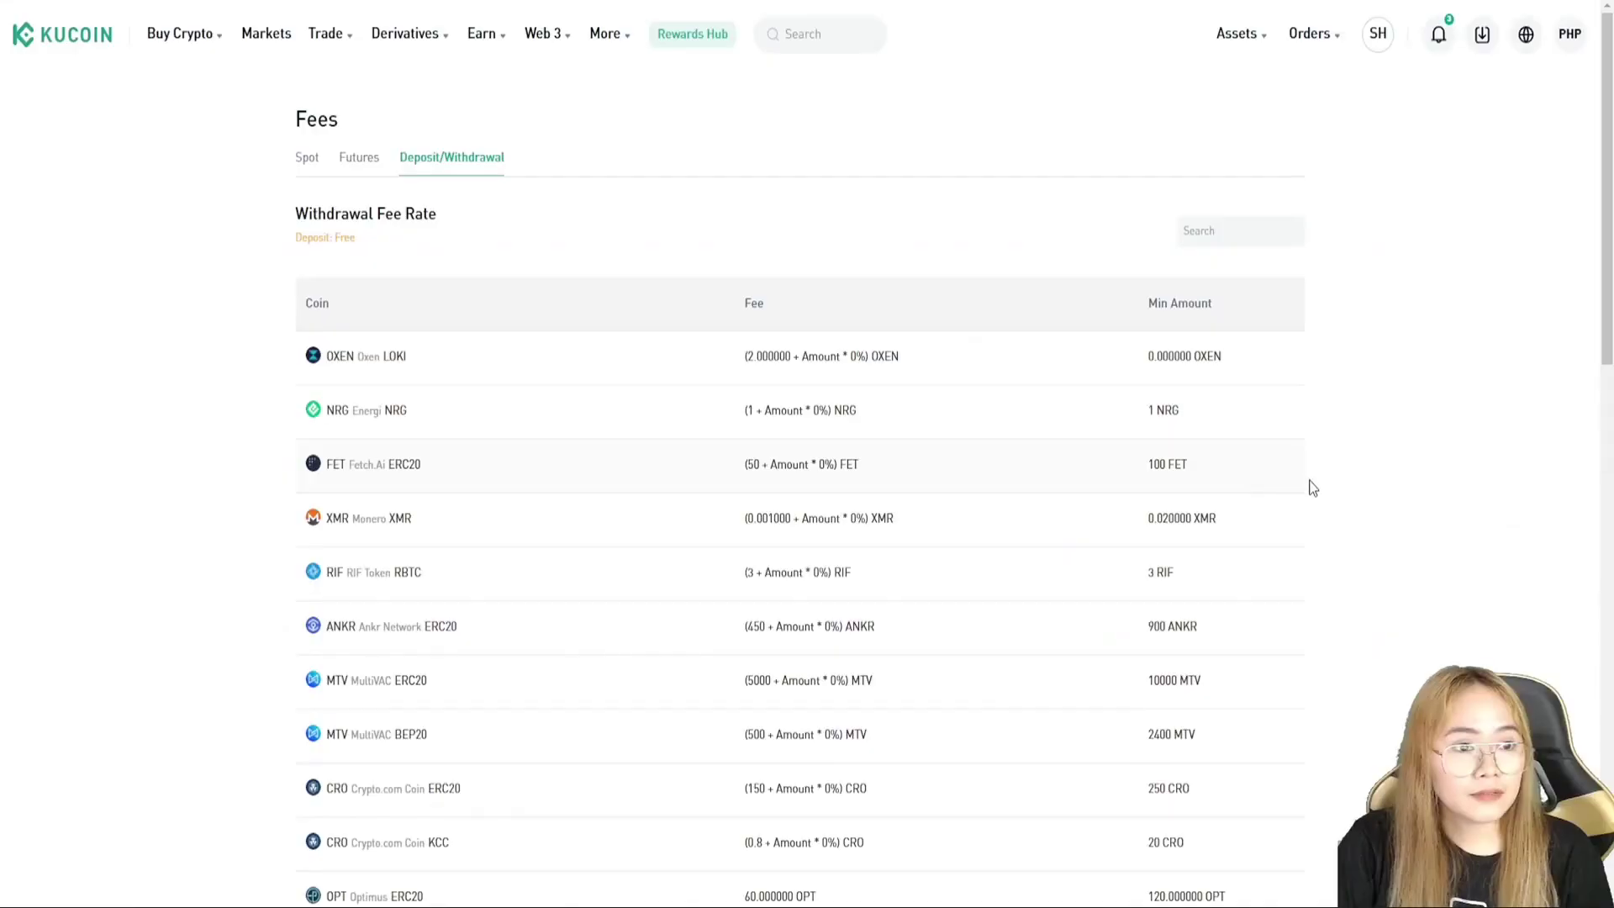
{"action": "scroll", "coordinate": [836, 446], "scroll_direction": "down", "scroll_amount": 3}
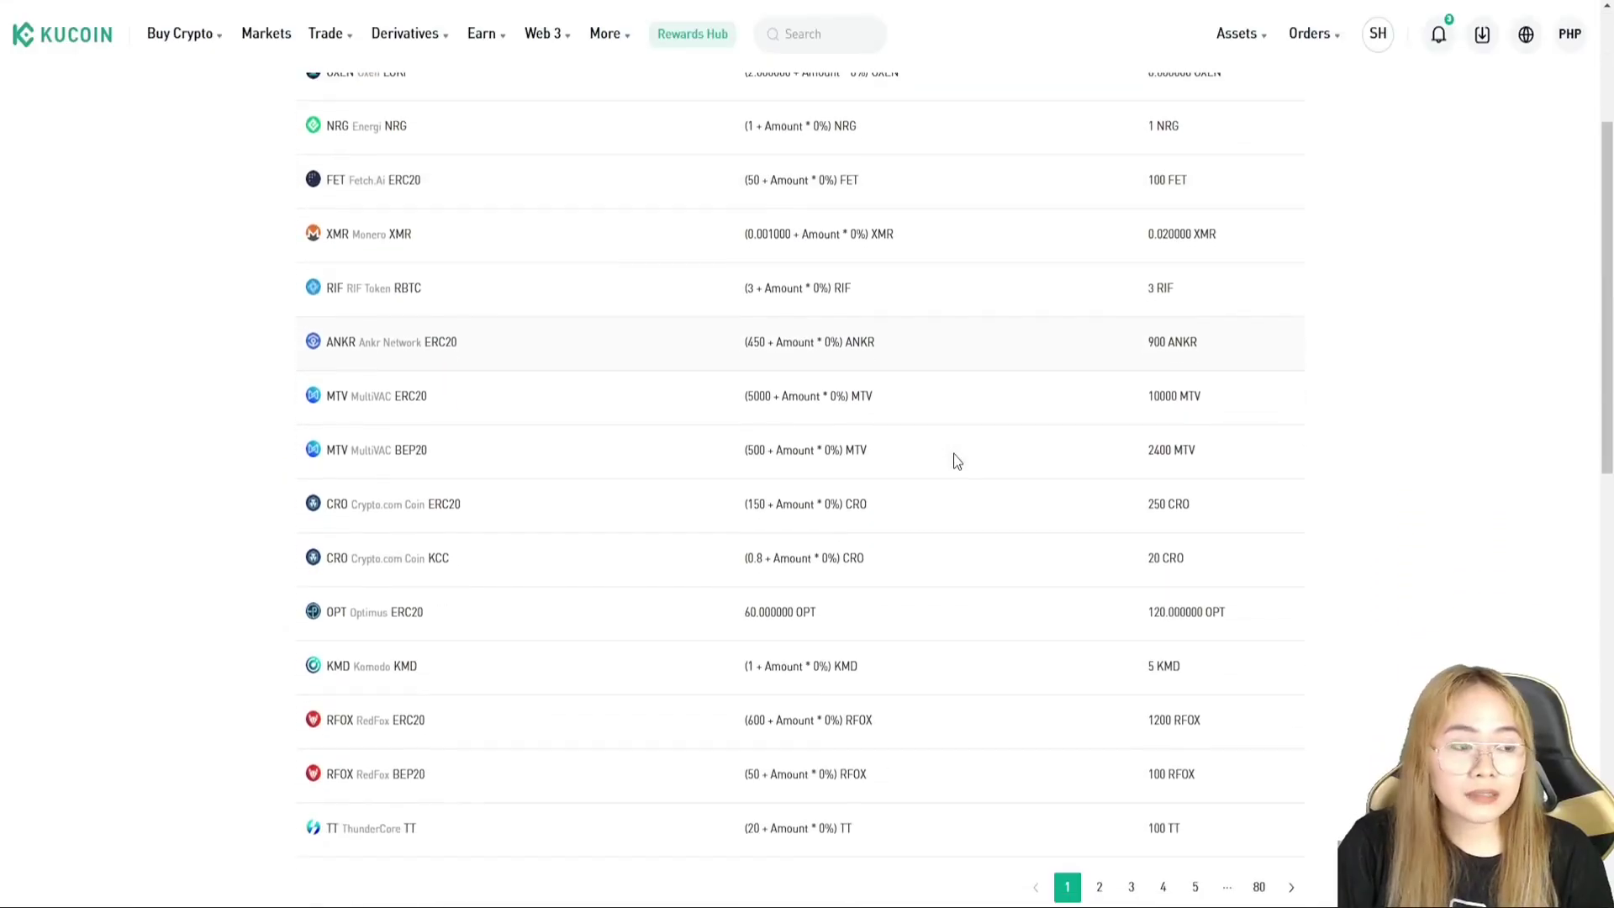
{"action": "scroll", "coordinate": [1072, 541], "scroll_direction": "up", "scroll_amount": 2}
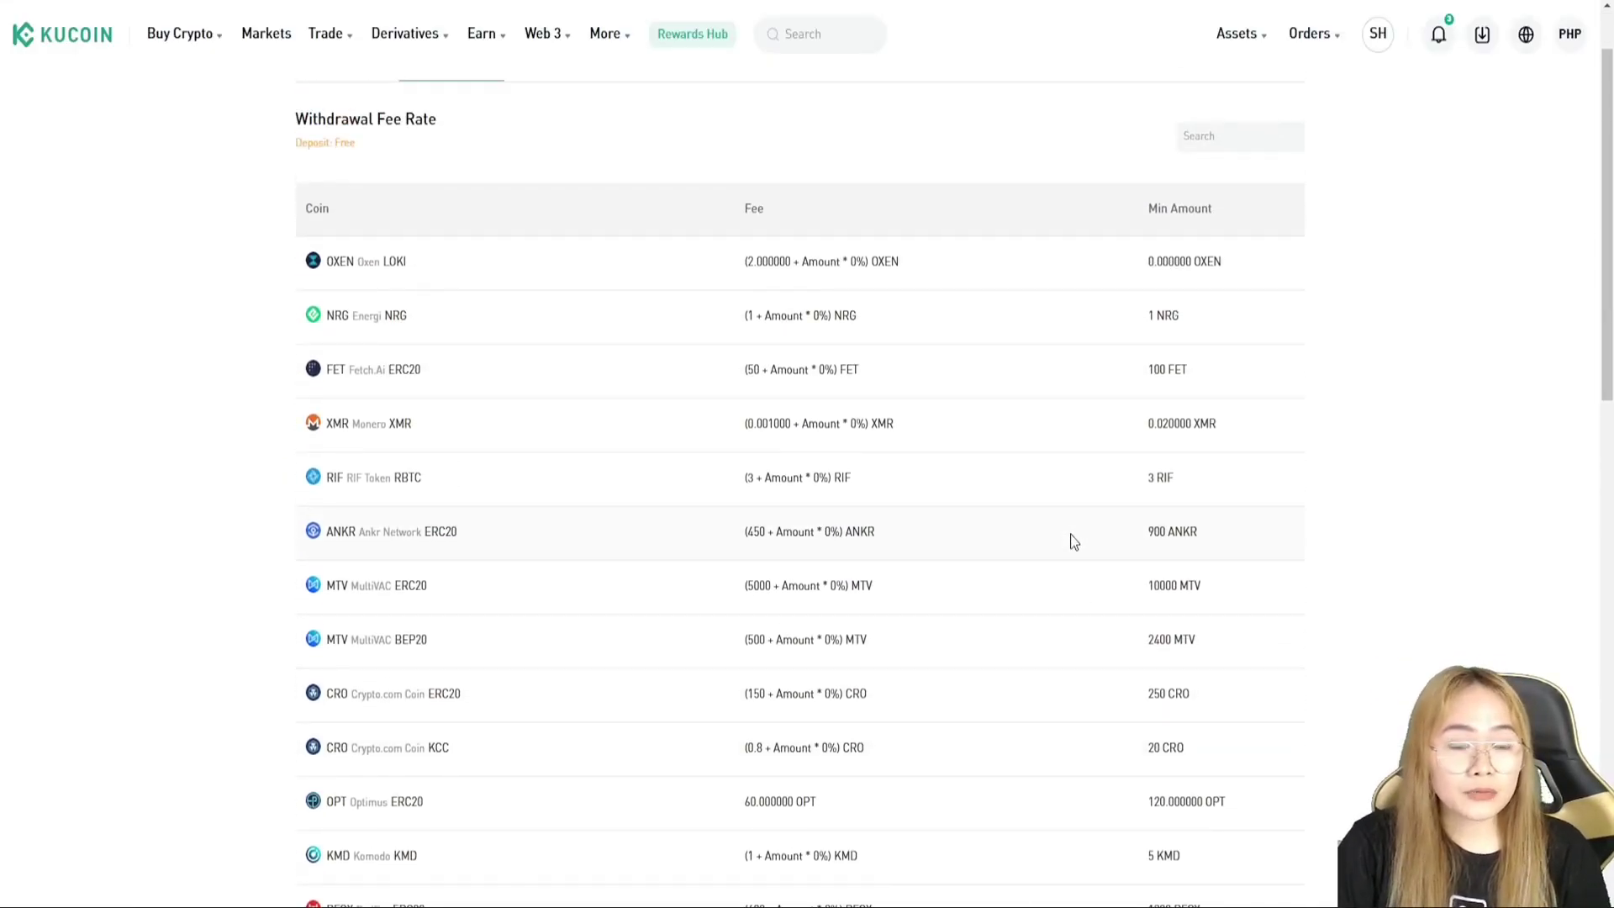